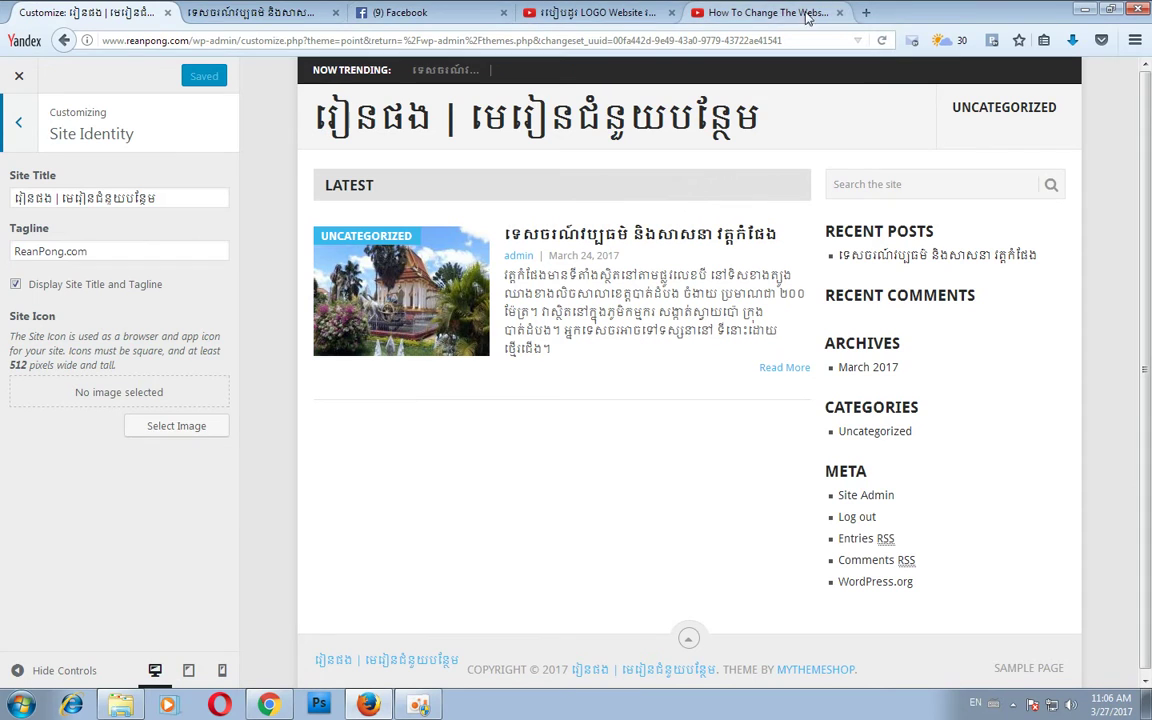
Step: Minimize the browser showing the site customizer to bring up the desktop
{"action": "mouse_move", "coordinate": [376, 708]}
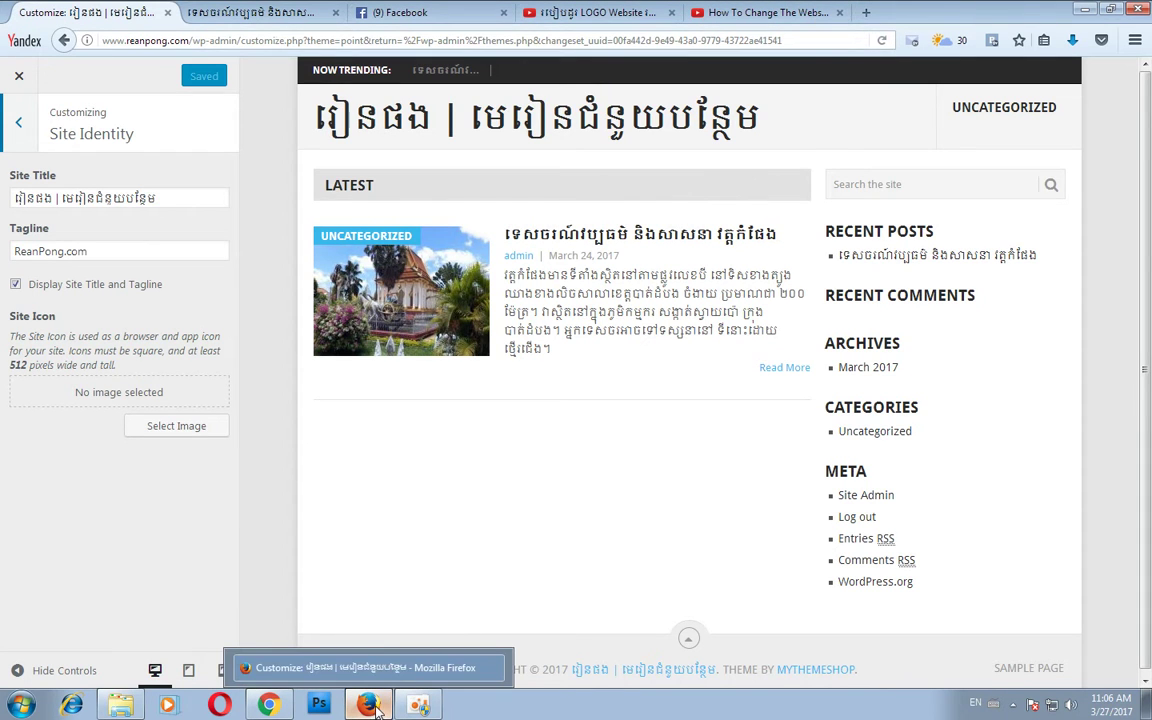
{"action": "mouse_move", "coordinate": [268, 705]}
{"action": "left_click", "coordinate": [250, 630]}
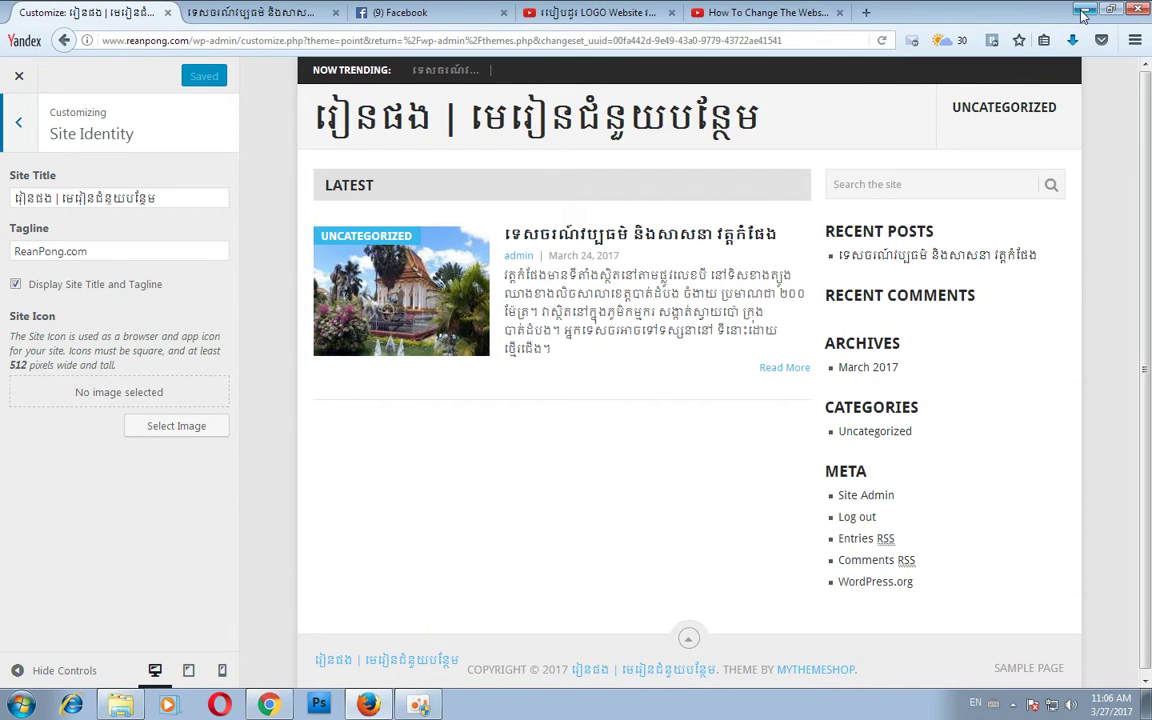
{"action": "left_click", "coordinate": [1083, 10]}
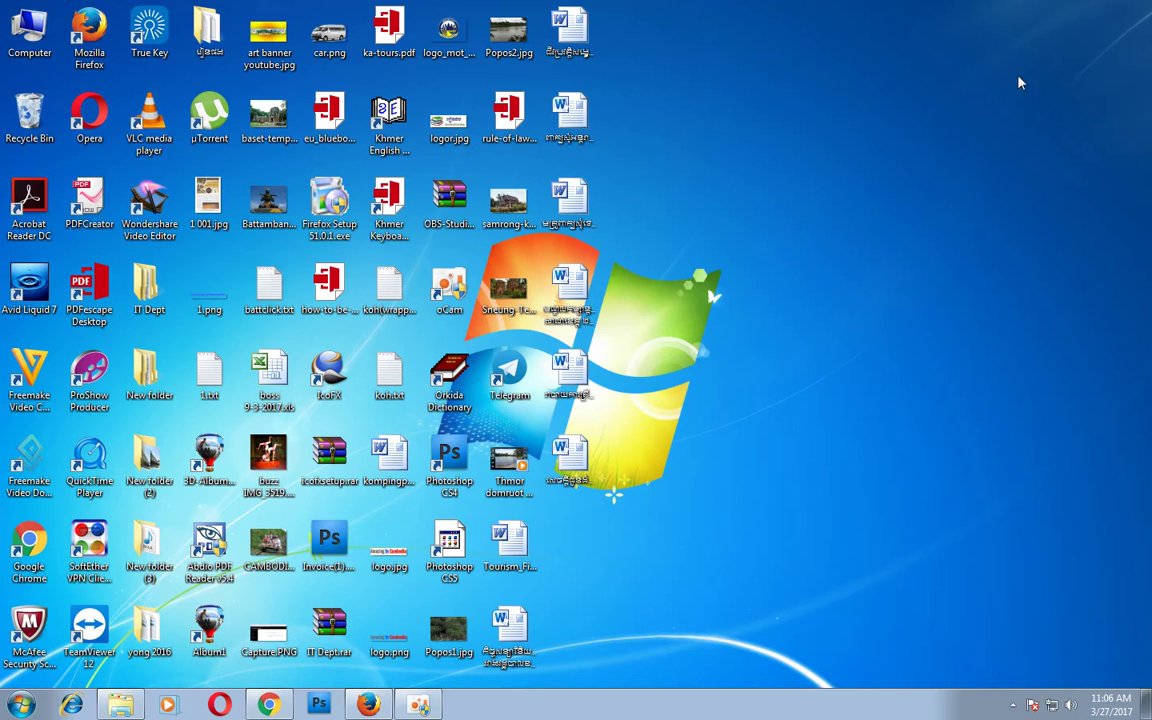
{"action": "right_click", "coordinate": [865, 126]}
{"action": "left_click", "coordinate": [910, 163]}
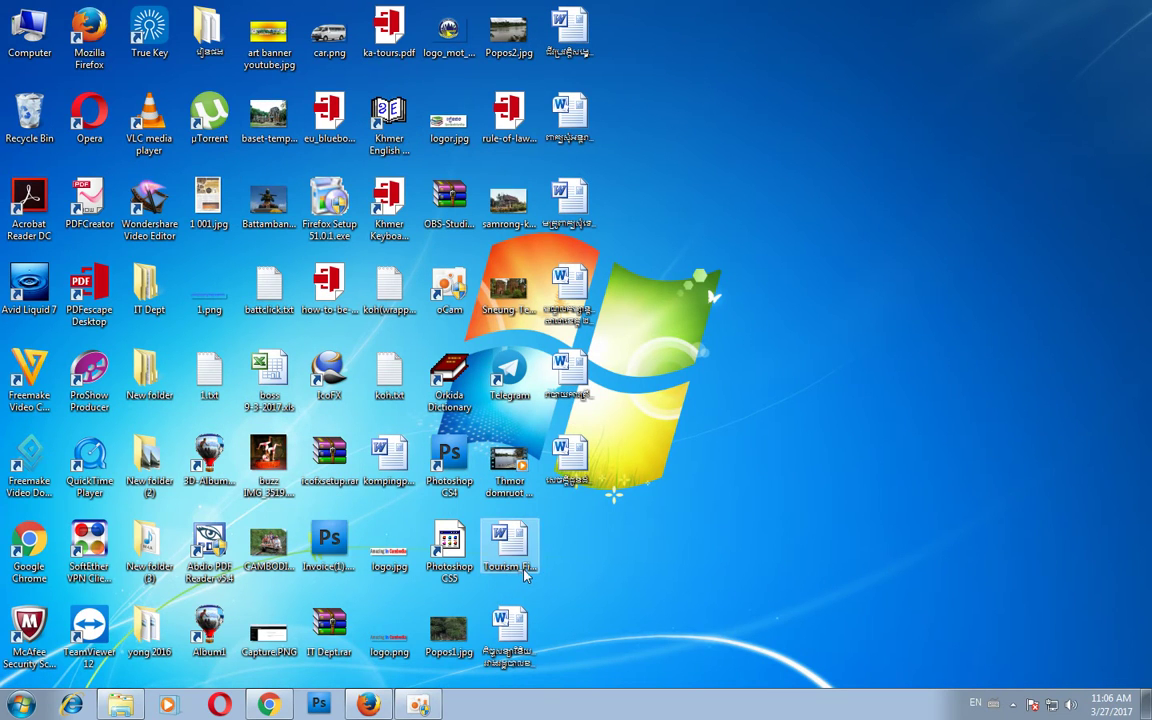
Step: Move the icofxsetup.rar archive on the desktop into the column of Word documents
{"action": "left_click", "coordinate": [390, 141]}
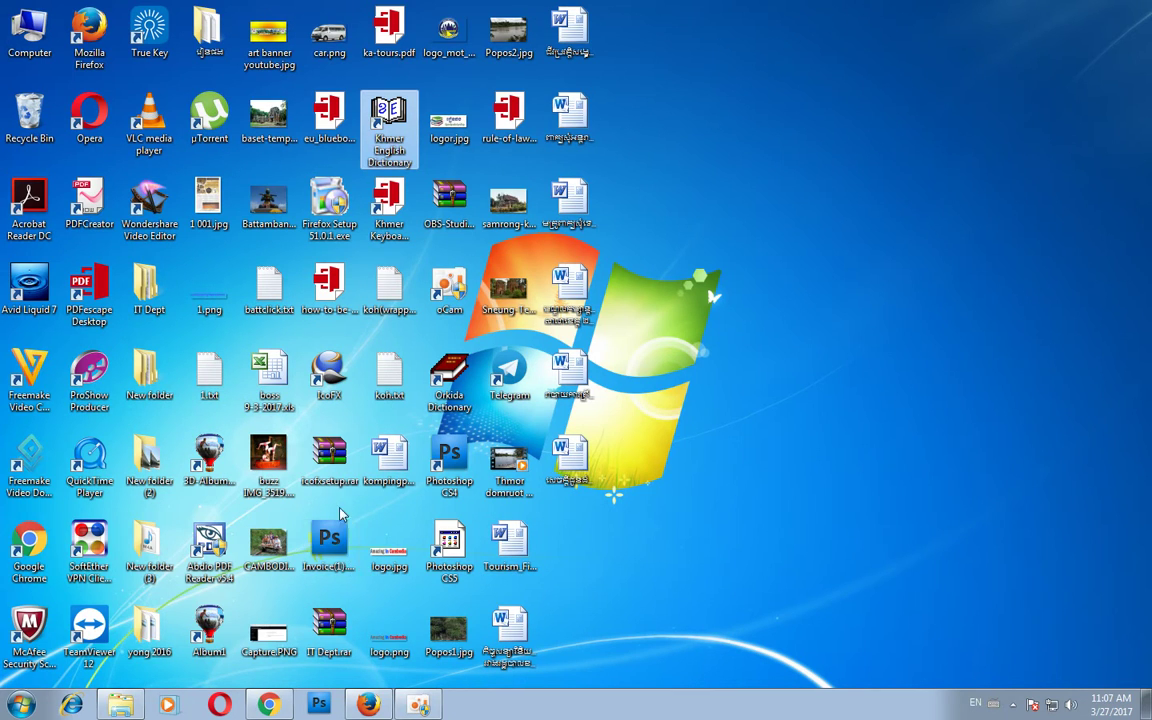
{"action": "left_click", "coordinate": [336, 462]}
{"action": "left_click_drag", "start_coordinate": [330, 455], "coordinate": [671, 394]}
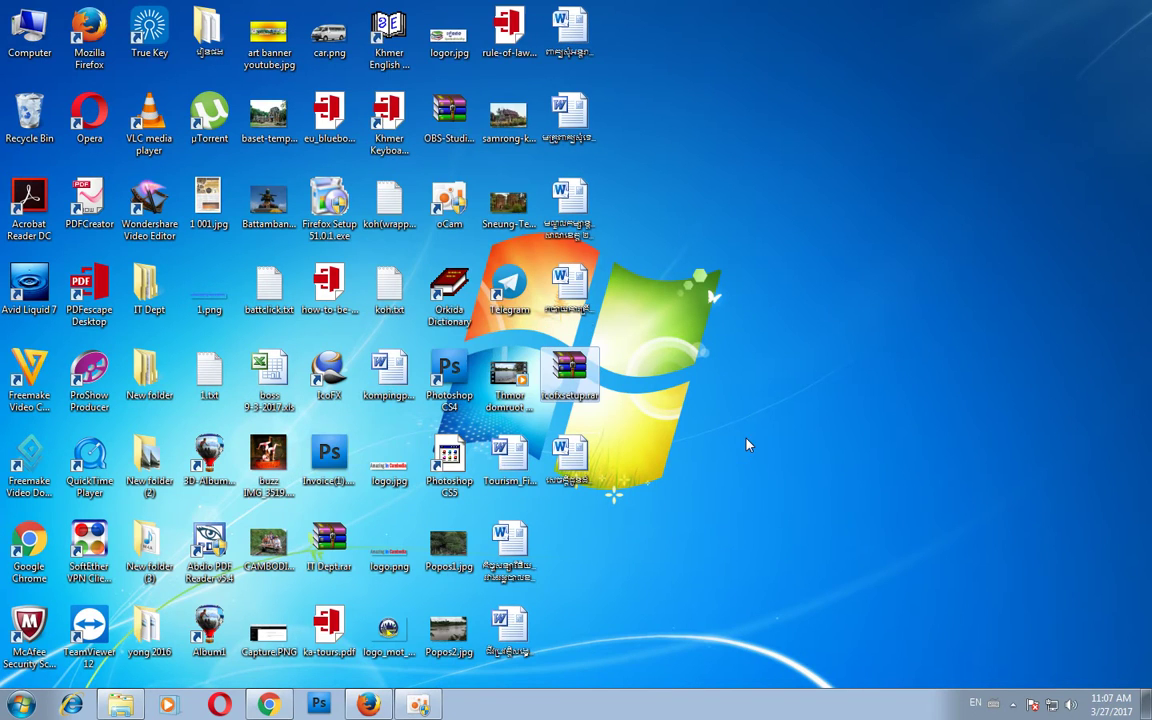
Step: View the contents of the icofxsetup.rar archive, dismiss the license reminder, and close the archive
{"action": "double_click", "coordinate": [572, 367]}
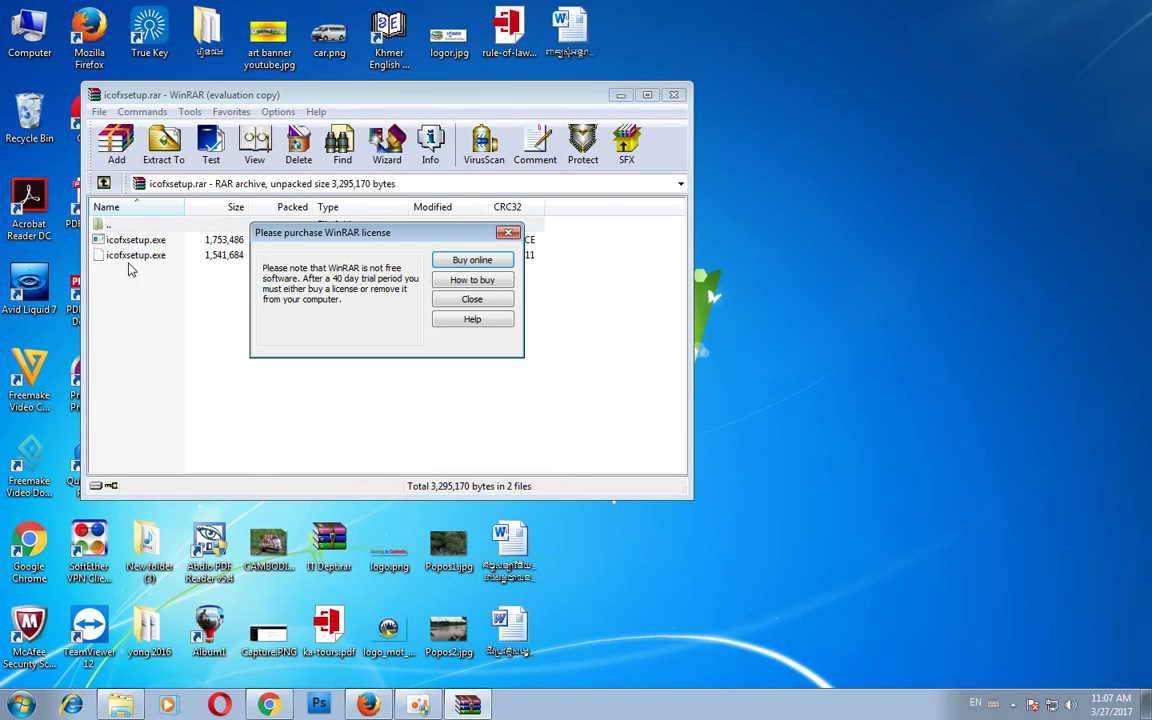
{"action": "left_click", "coordinate": [470, 302]}
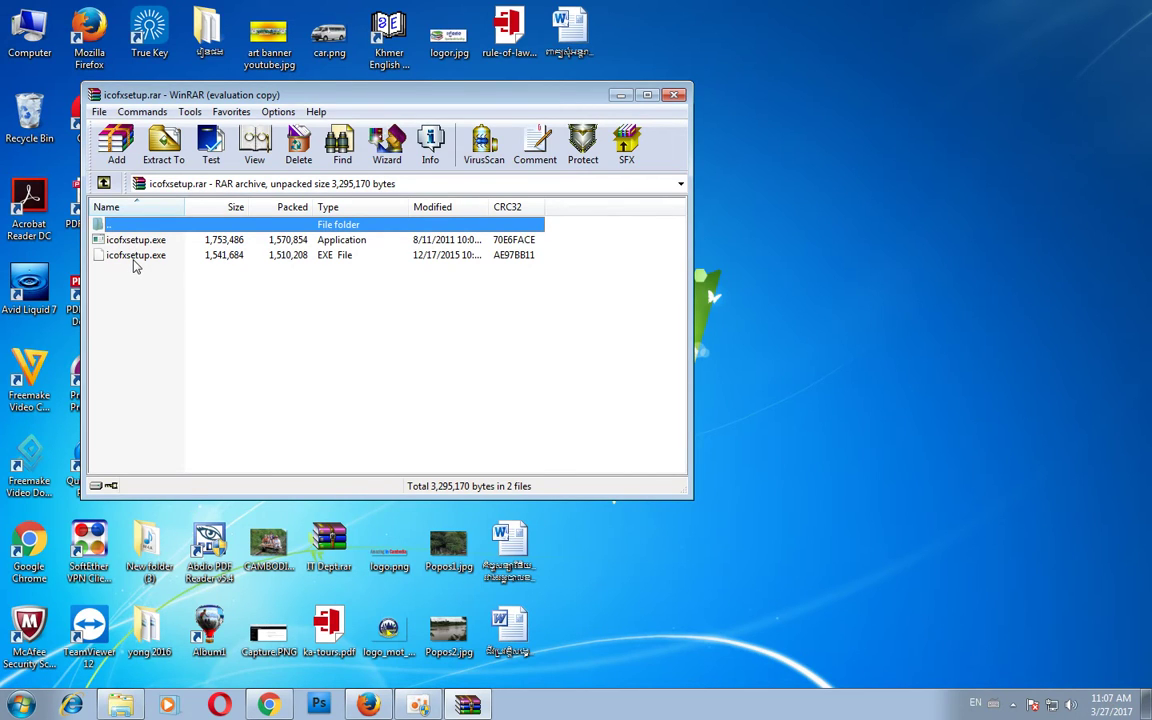
{"action": "left_click", "coordinate": [674, 94]}
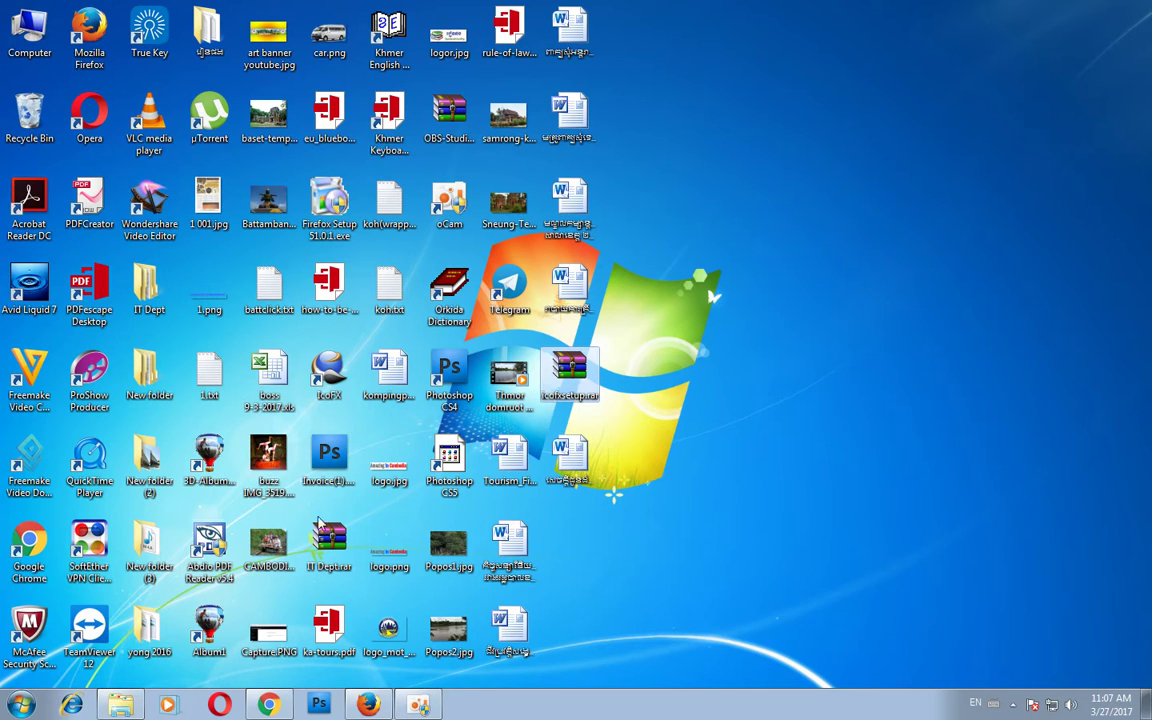
Step: Search the computer's programs and files for "ic" and check icofxsetup.exe in the open Softs search results
{"action": "left_click", "coordinate": [21, 704]}
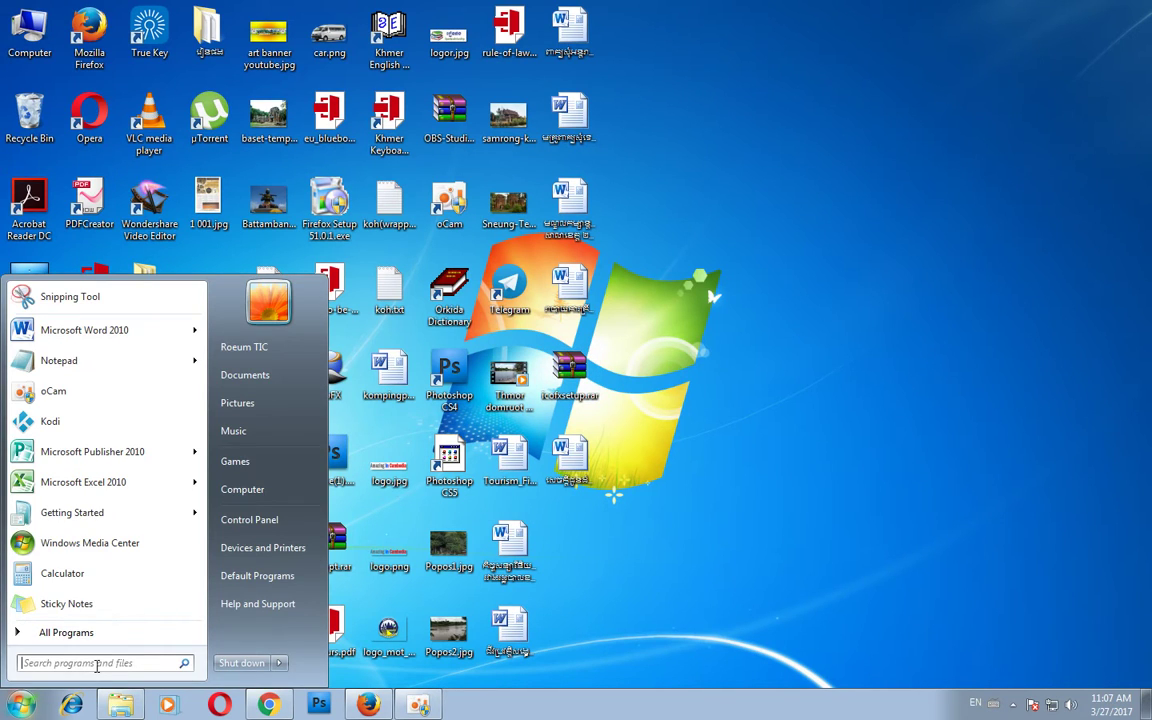
{"action": "type", "text": "ic"}
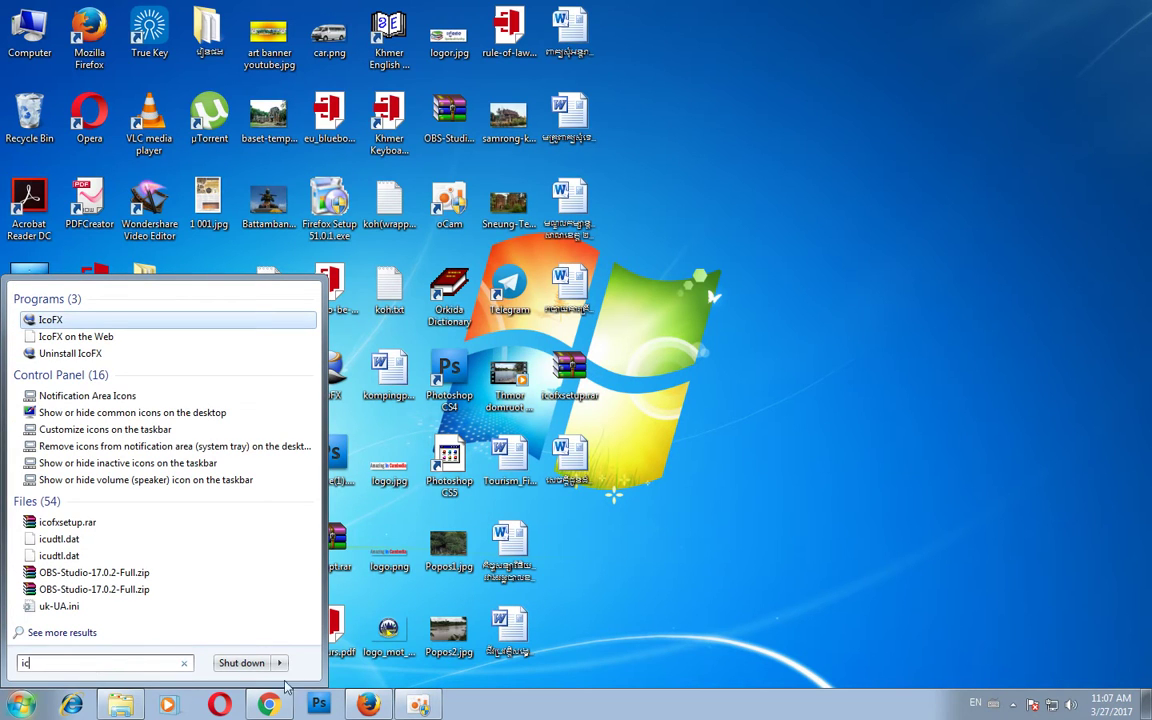
{"action": "left_click", "coordinate": [120, 704]}
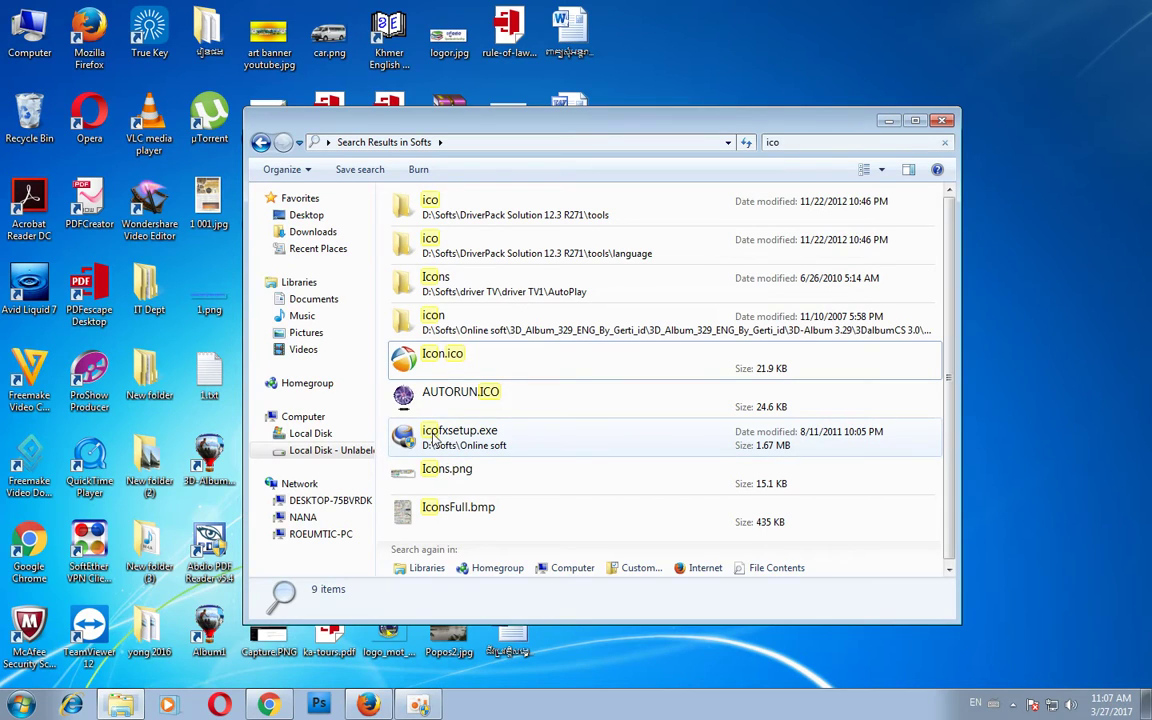
{"action": "left_click", "coordinate": [484, 448]}
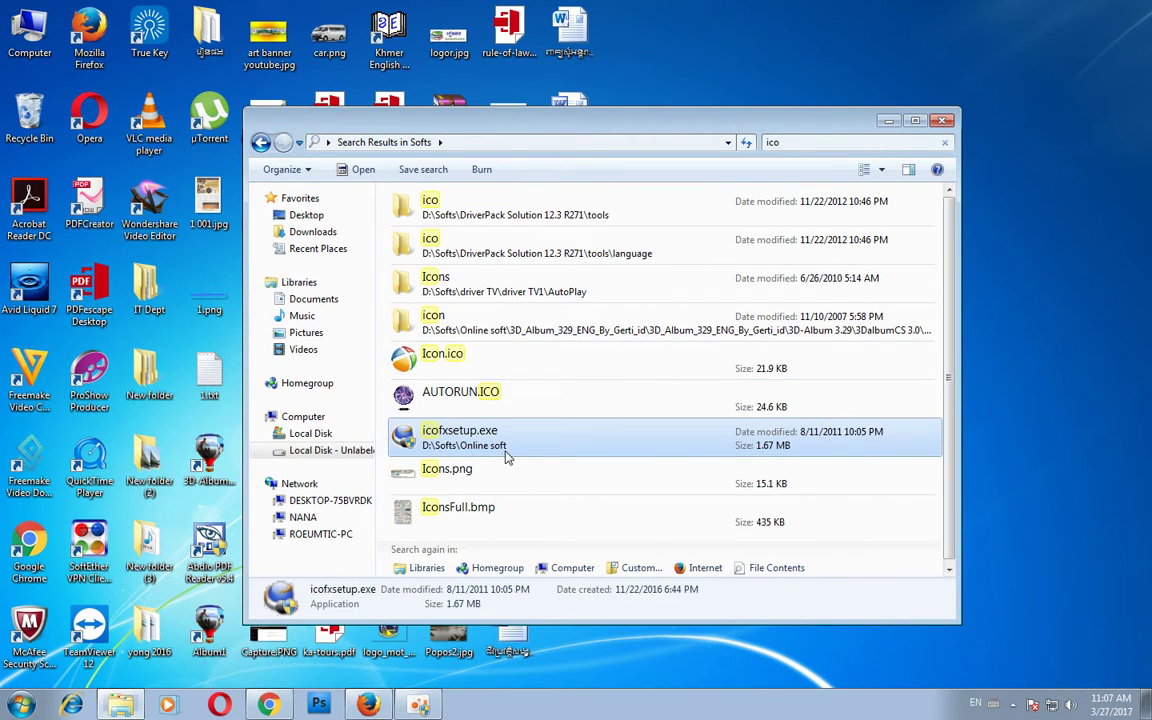
{"action": "key", "text": "alt+F4"}
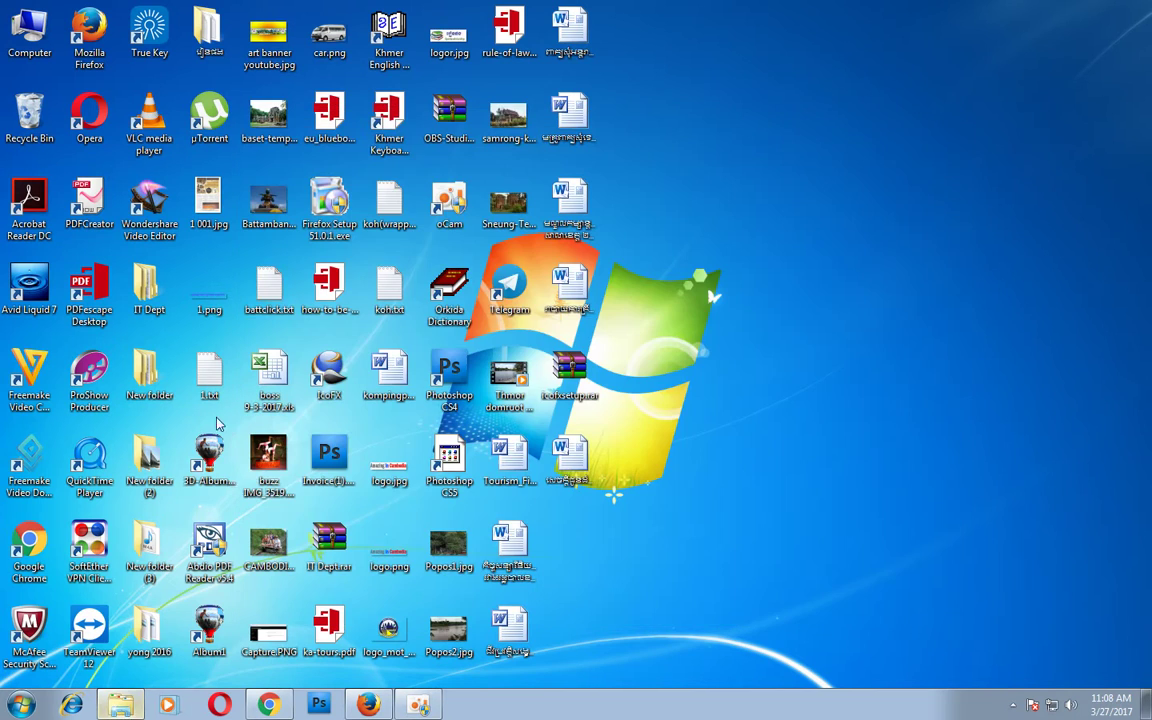
Step: Browse Local Disk - Unlabeled Volume 1 to Softs > Online soft and locate icofxsetup.exe in that folder
{"action": "key", "text": "super+d"}
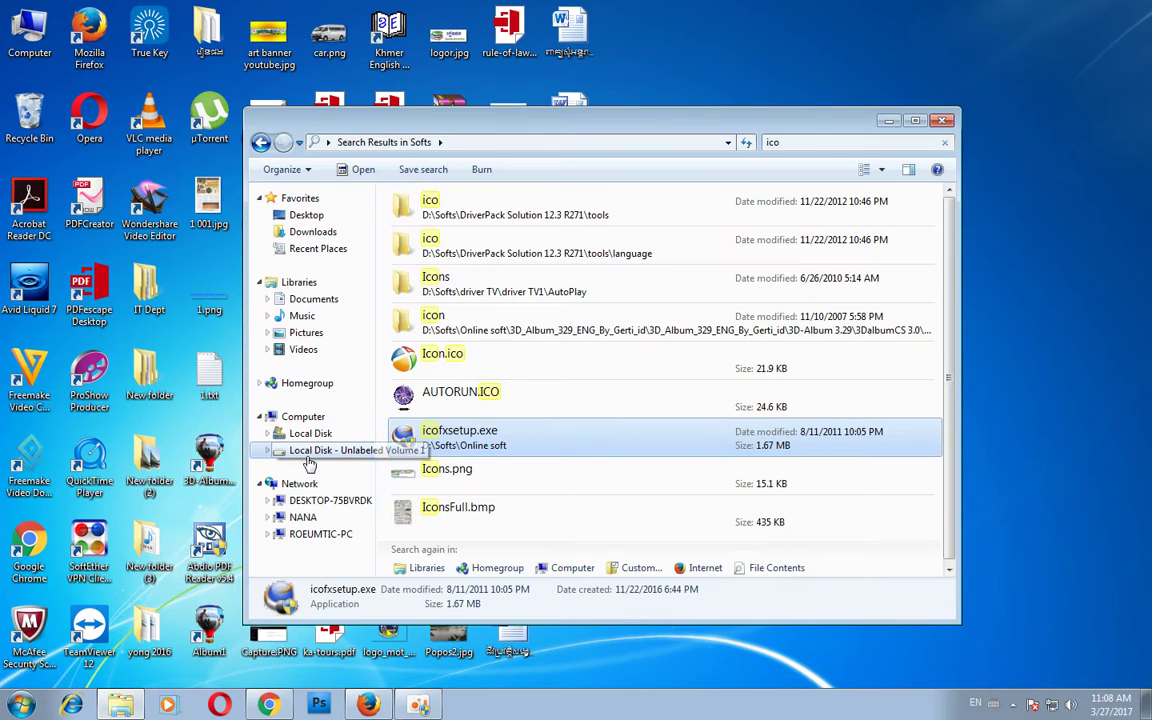
{"action": "left_click", "coordinate": [315, 451]}
{"action": "left_click", "coordinate": [443, 385]}
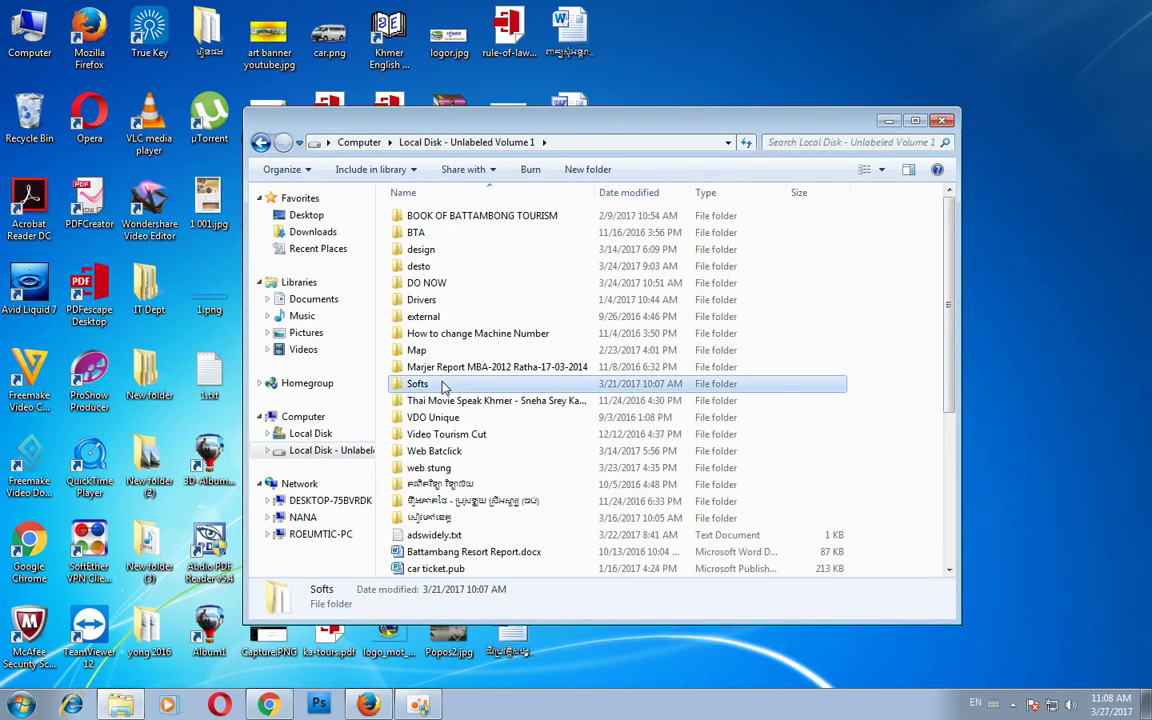
{"action": "double_click", "coordinate": [443, 385]}
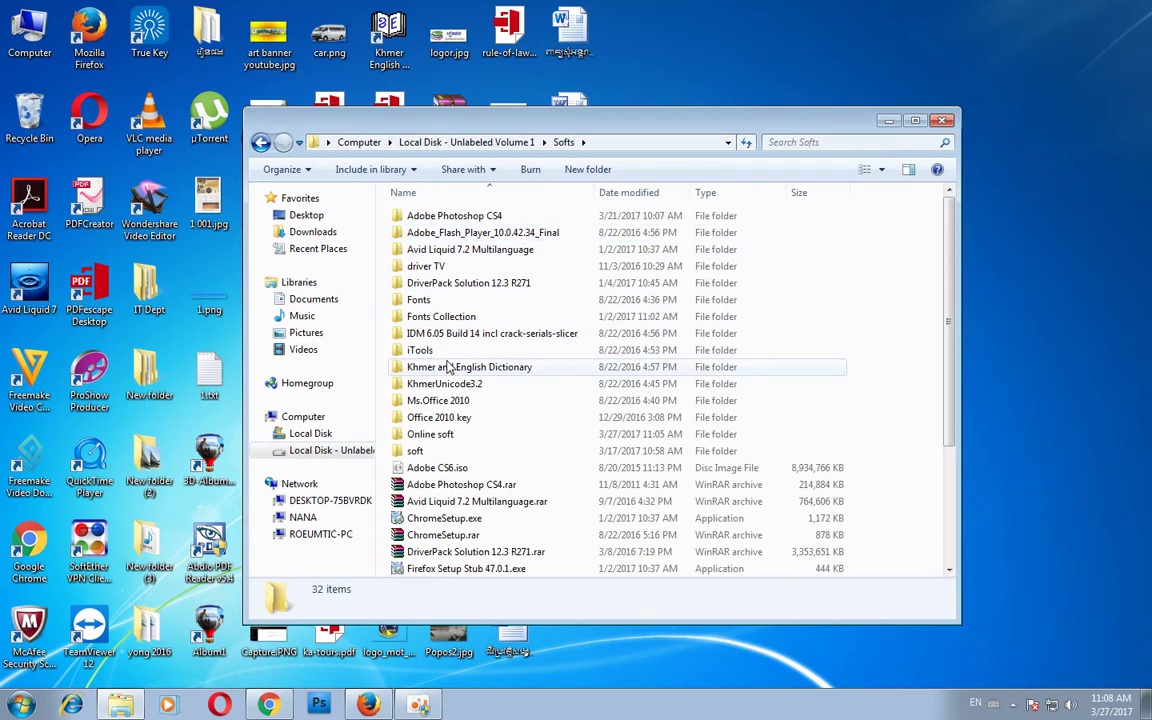
{"action": "left_click", "coordinate": [432, 434]}
{"action": "double_click", "coordinate": [432, 434]}
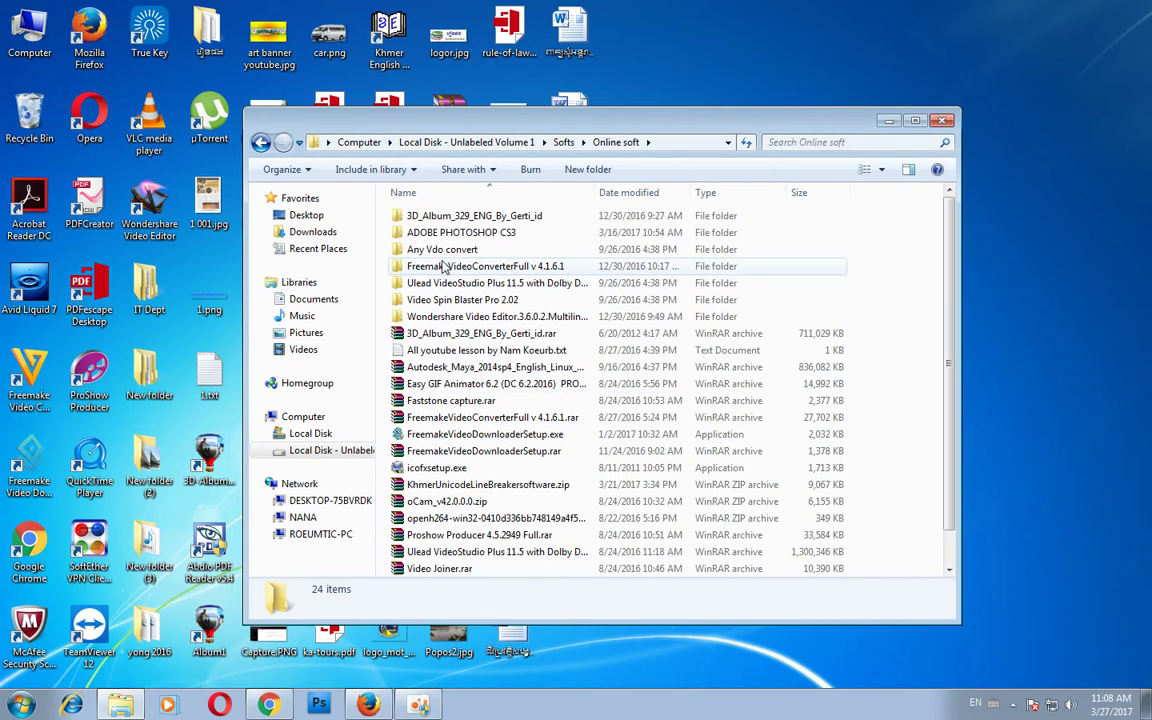
{"action": "left_click", "coordinate": [620, 467]}
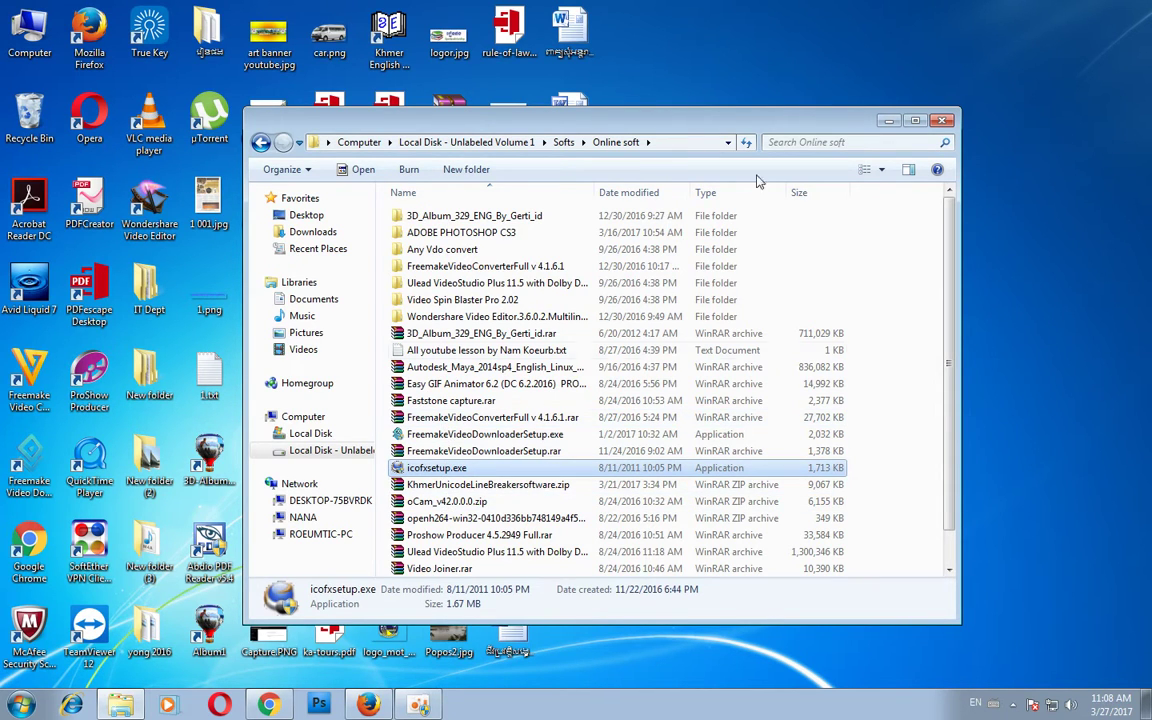
{"action": "left_click", "coordinate": [889, 122]}
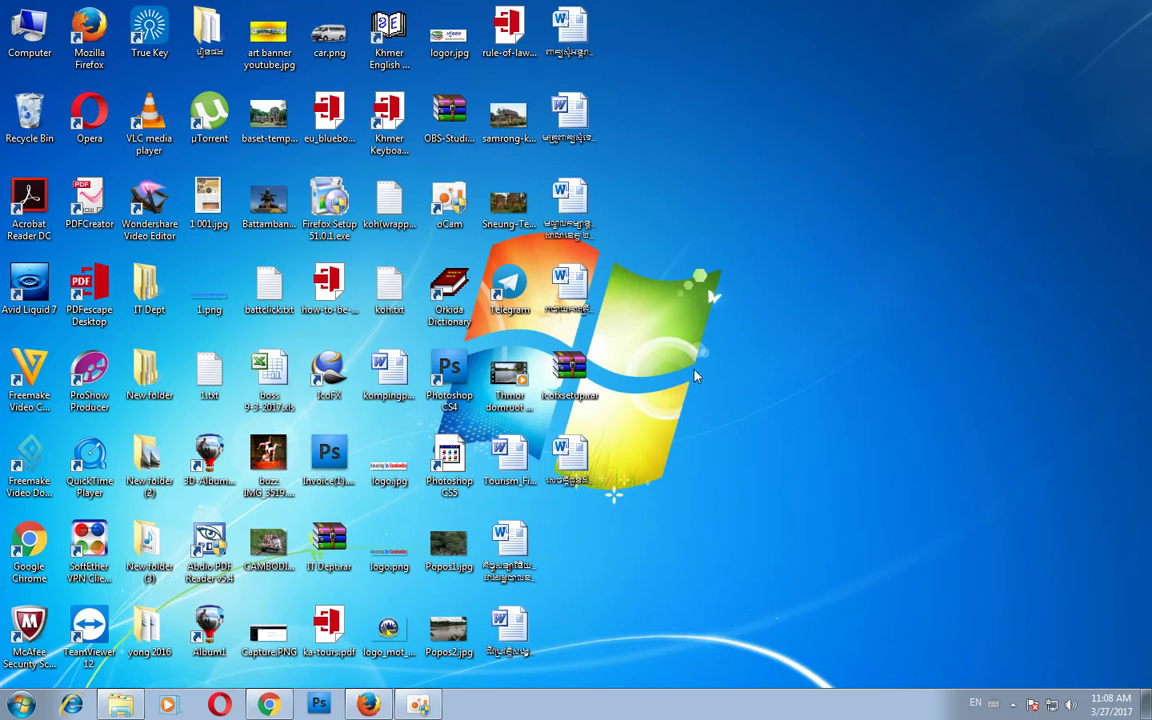
Step: Reopen the icofxsetup.rar archive, dismiss the license reminder, and select the icofxsetup.exe application in it
{"action": "double_click", "coordinate": [574, 372]}
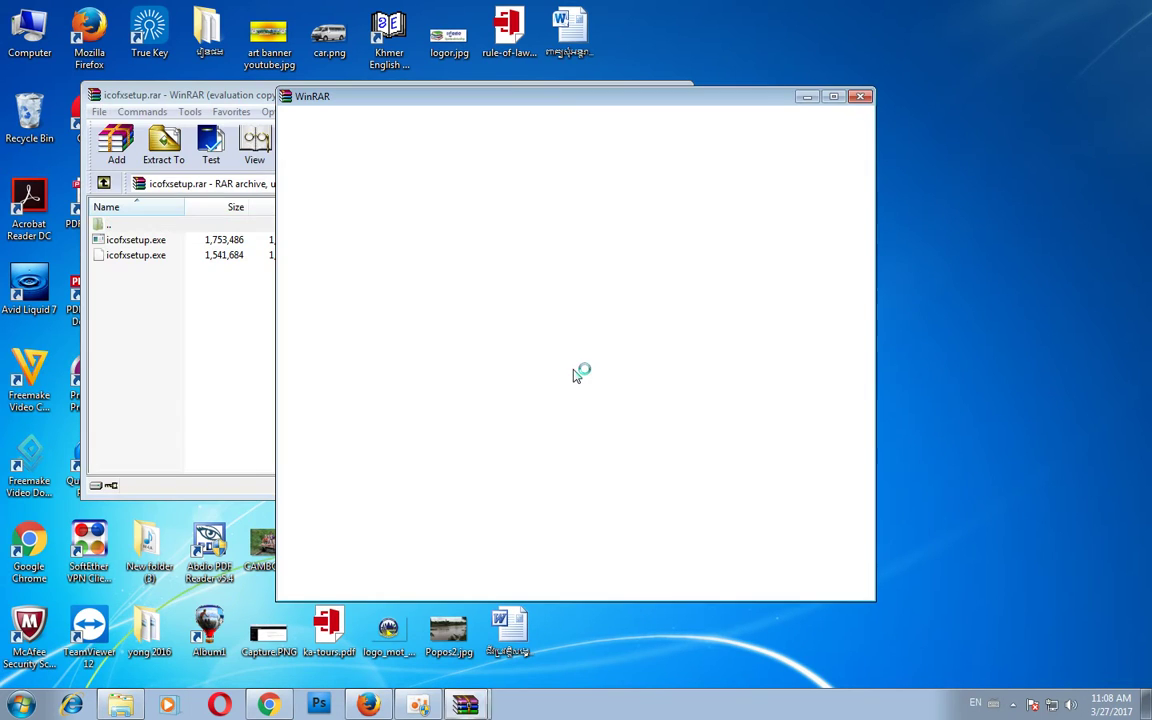
{"action": "left_click", "coordinate": [860, 97]}
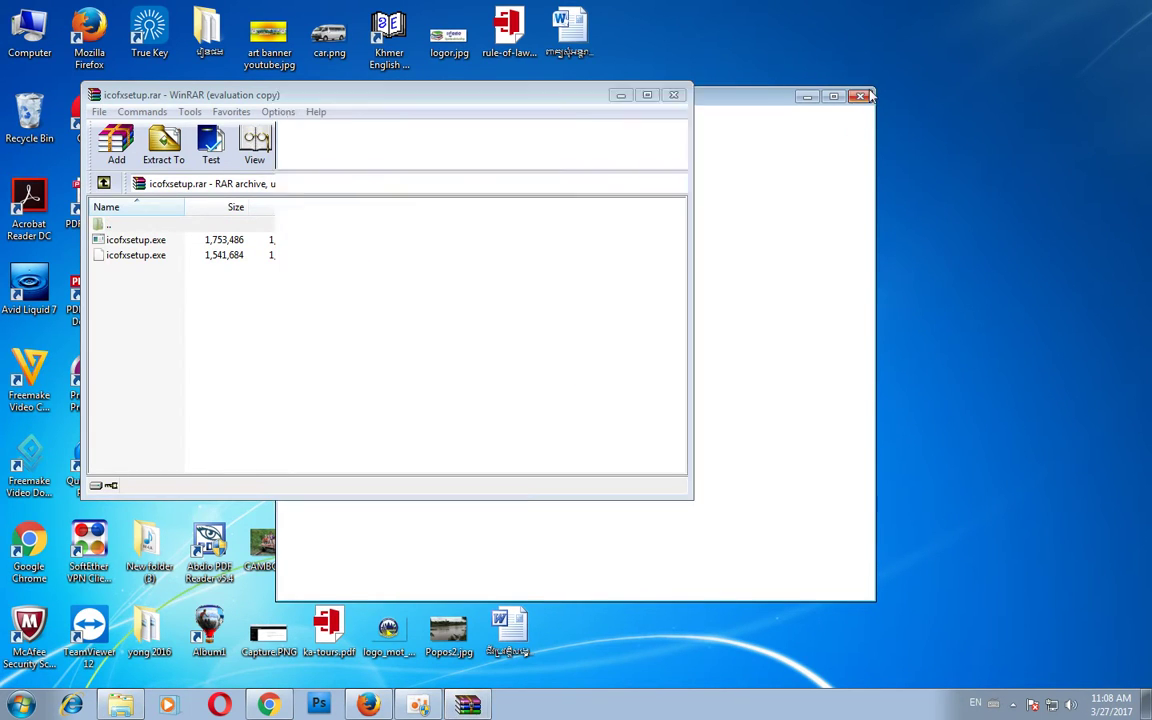
{"action": "left_click", "coordinate": [133, 240]}
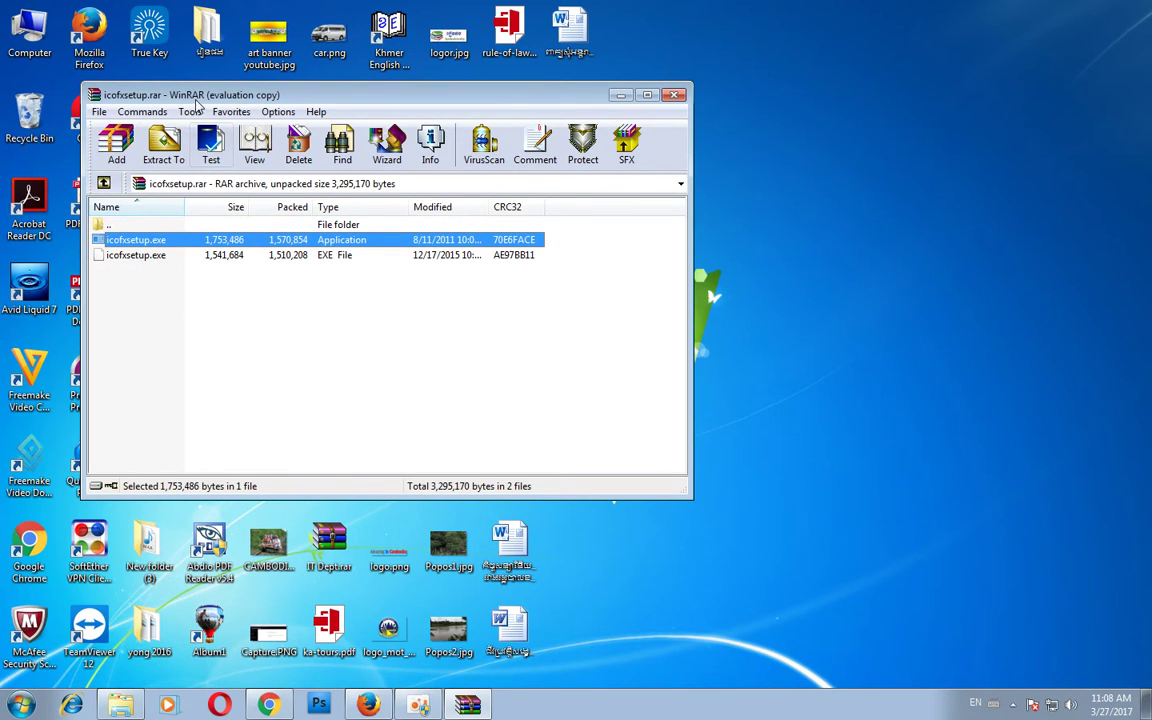
Step: Move the archive window aside to point out the IcoFX shortcut on the desktop, and close the archive
{"action": "left_click_drag", "start_coordinate": [197, 103], "coordinate": [813, 203]}
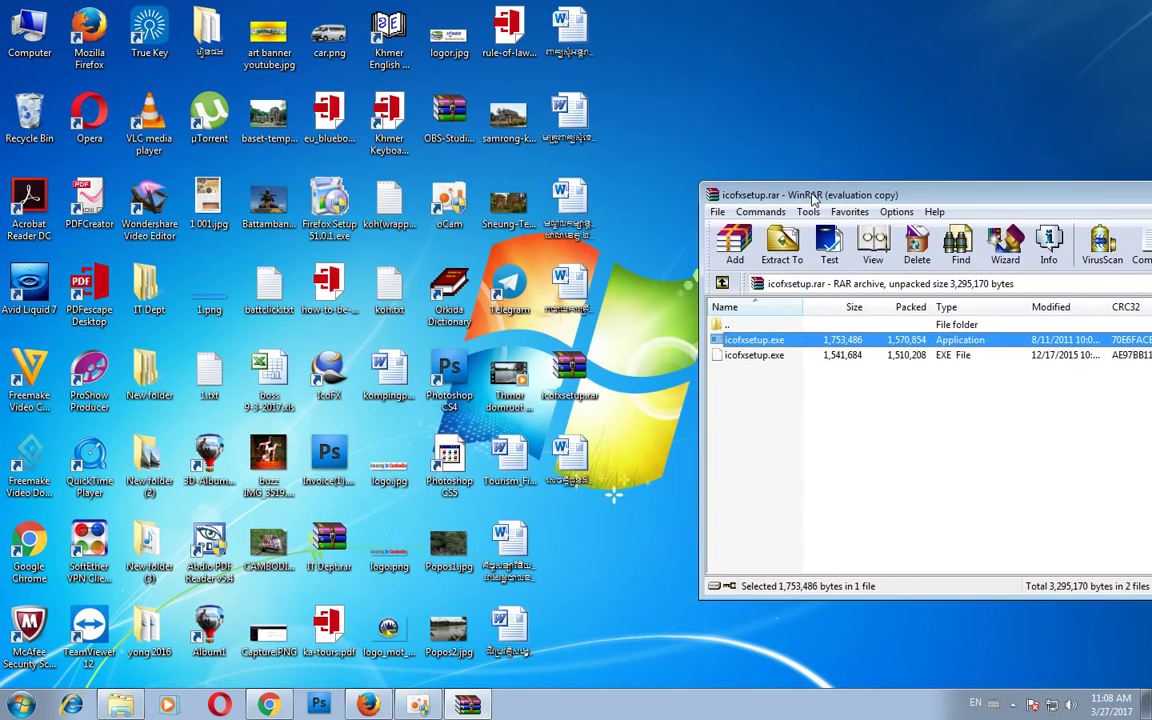
{"action": "left_click", "coordinate": [318, 370]}
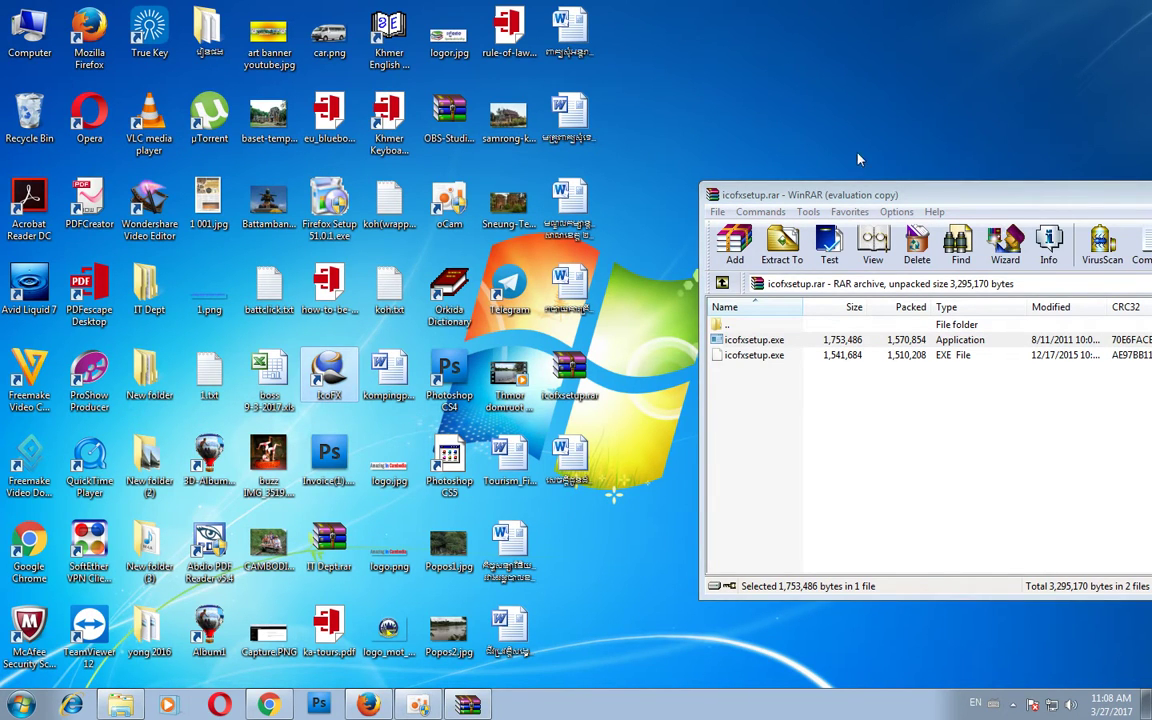
{"action": "left_click", "coordinate": [838, 198]}
{"action": "left_click_drag", "start_coordinate": [838, 198], "coordinate": [563, 190]}
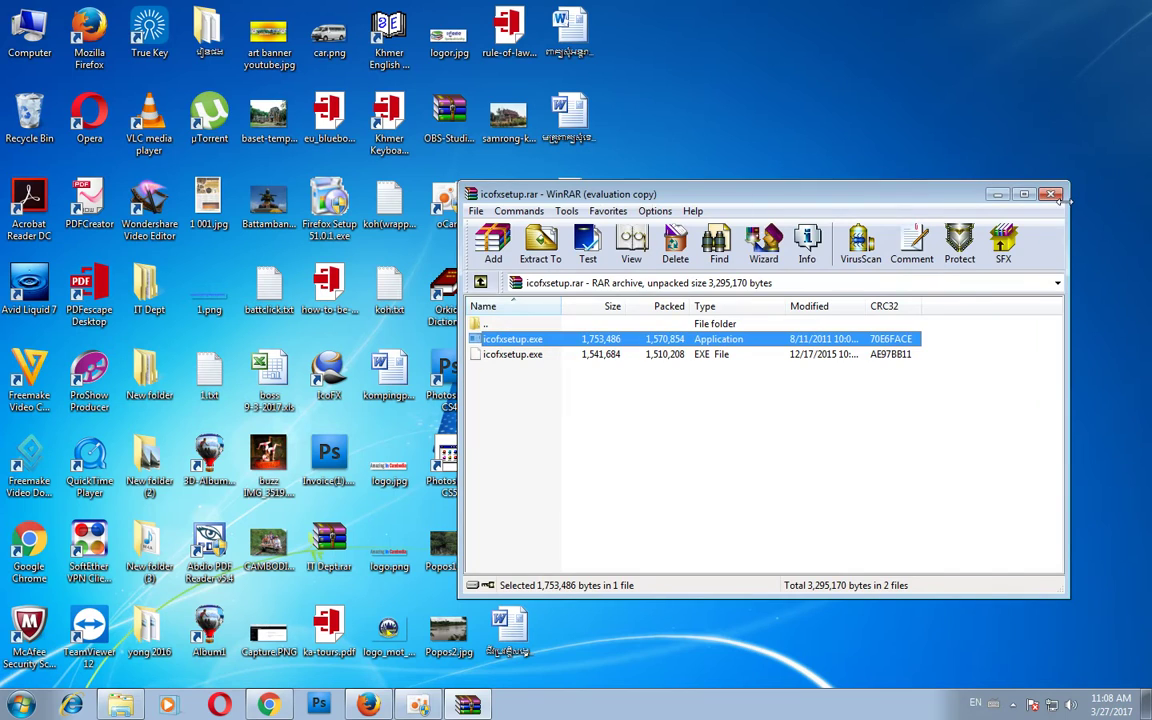
{"action": "left_click", "coordinate": [1050, 196]}
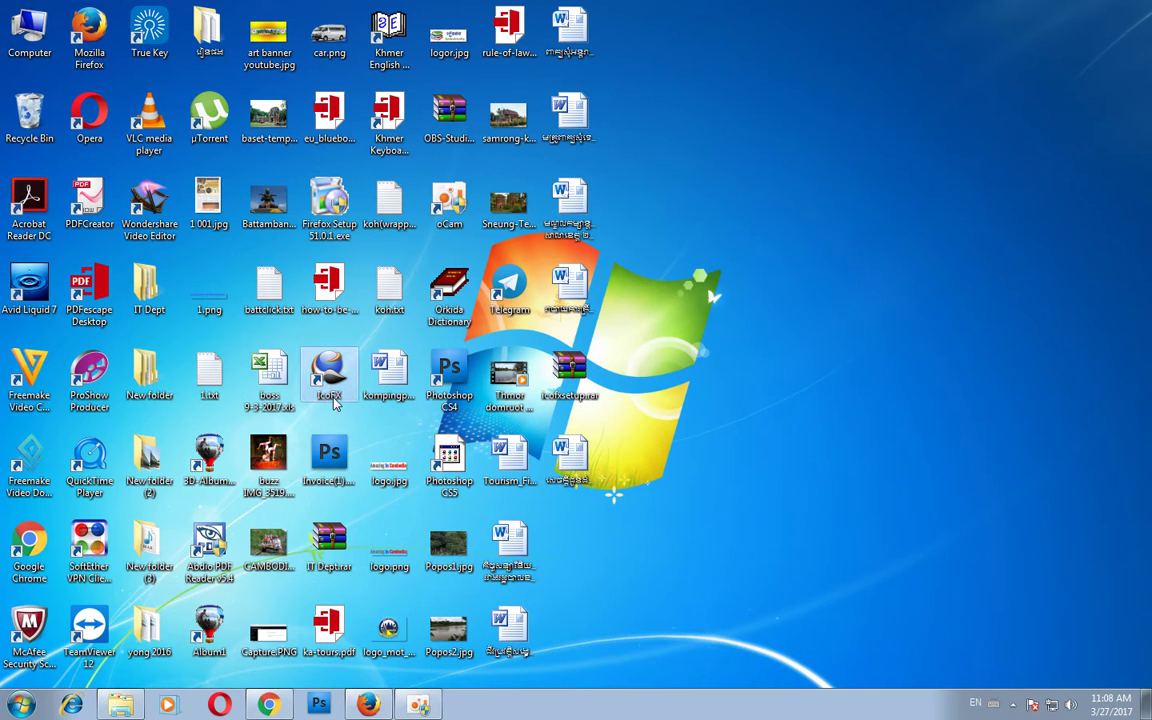
Step: Uninstall IcoFX 1.6.4 with all its components through Programs and Features in Control Panel
{"action": "left_click", "coordinate": [20, 705]}
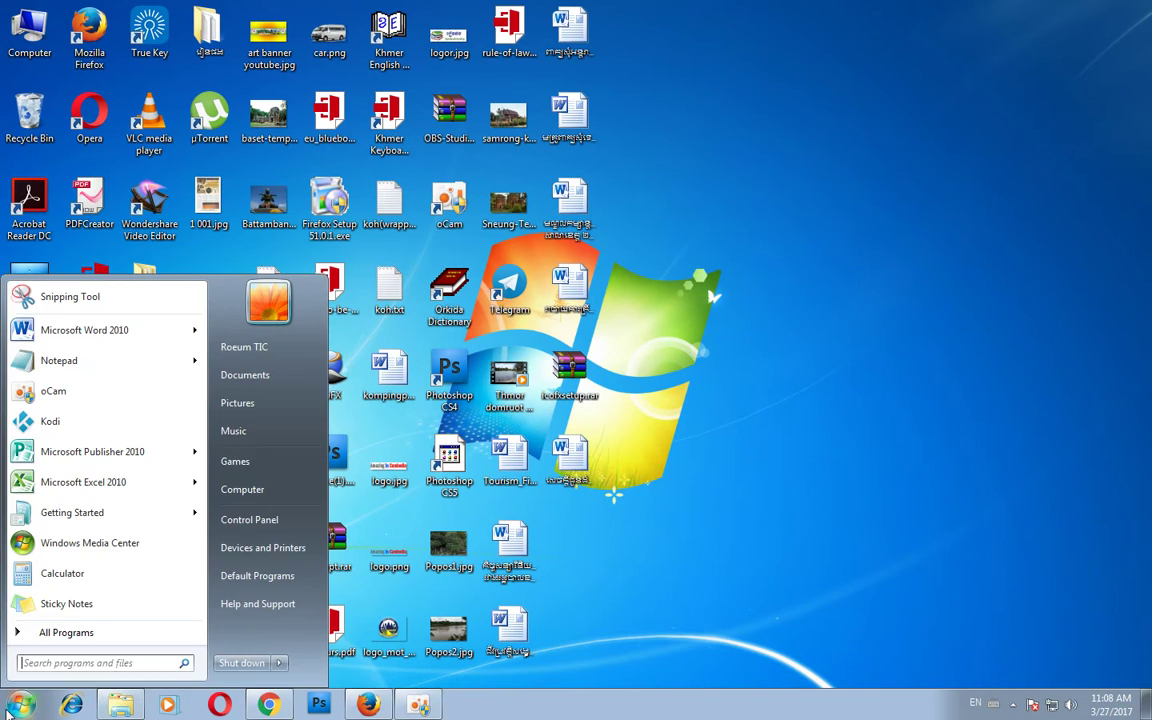
{"action": "left_click", "coordinate": [252, 519]}
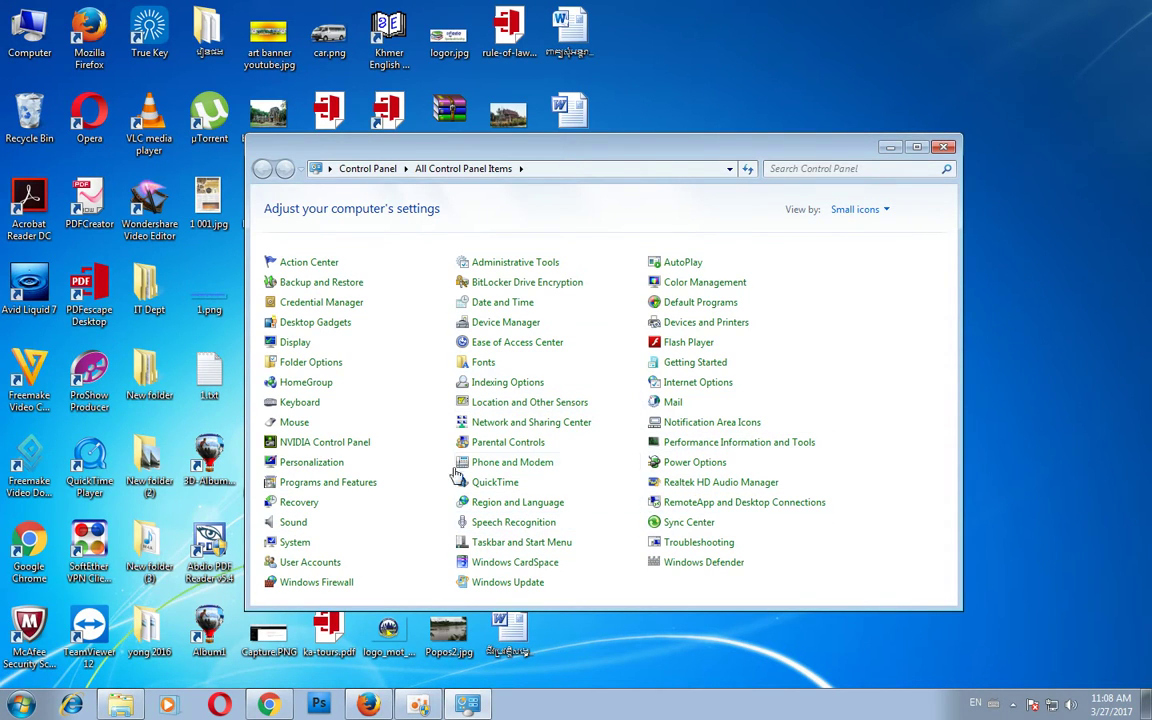
{"action": "left_click", "coordinate": [374, 490]}
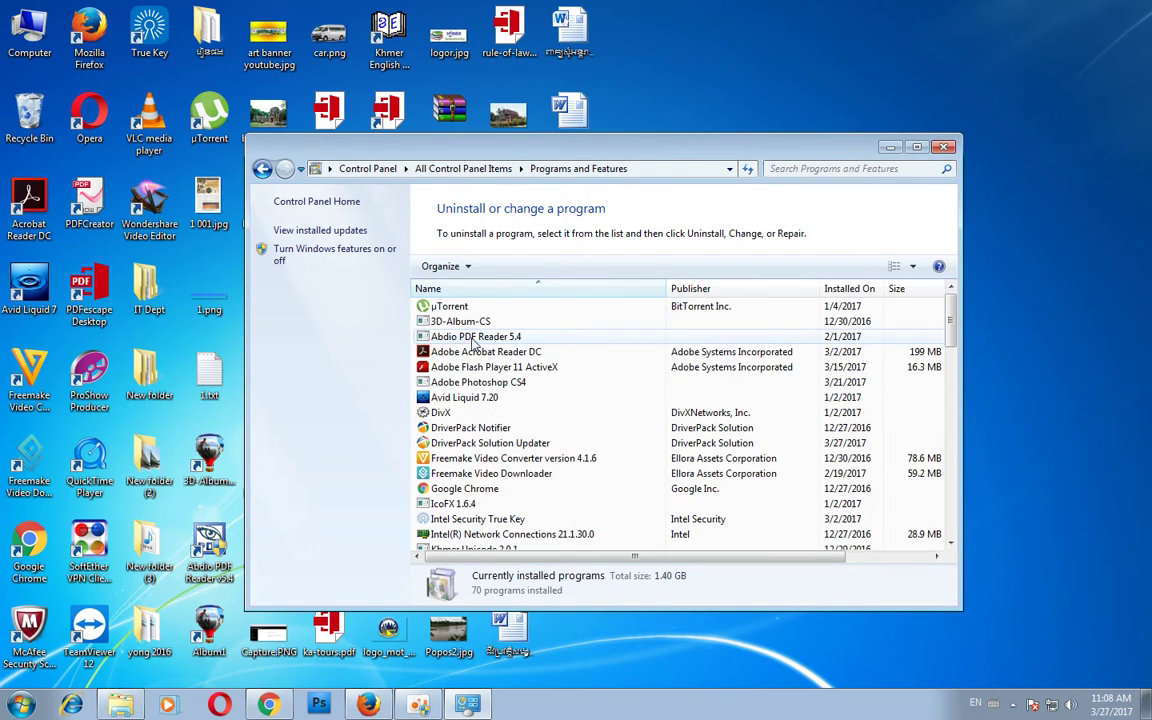
{"action": "left_click", "coordinate": [490, 414]}
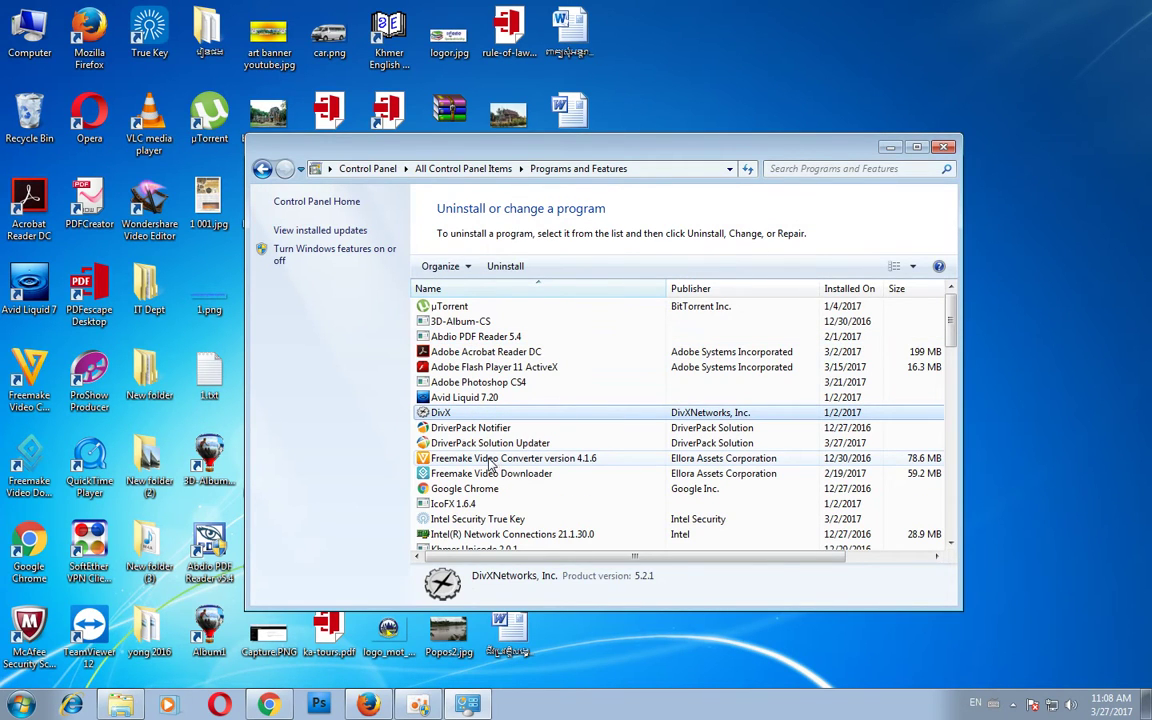
{"action": "left_click", "coordinate": [485, 504]}
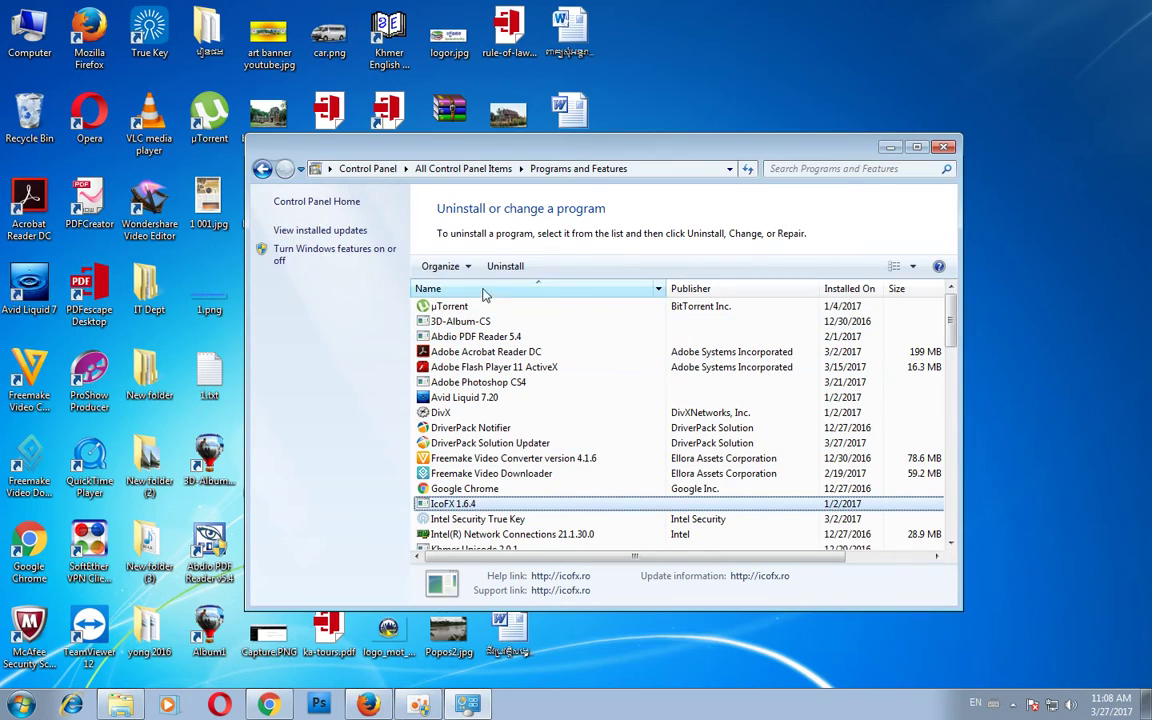
{"action": "left_click", "coordinate": [503, 266]}
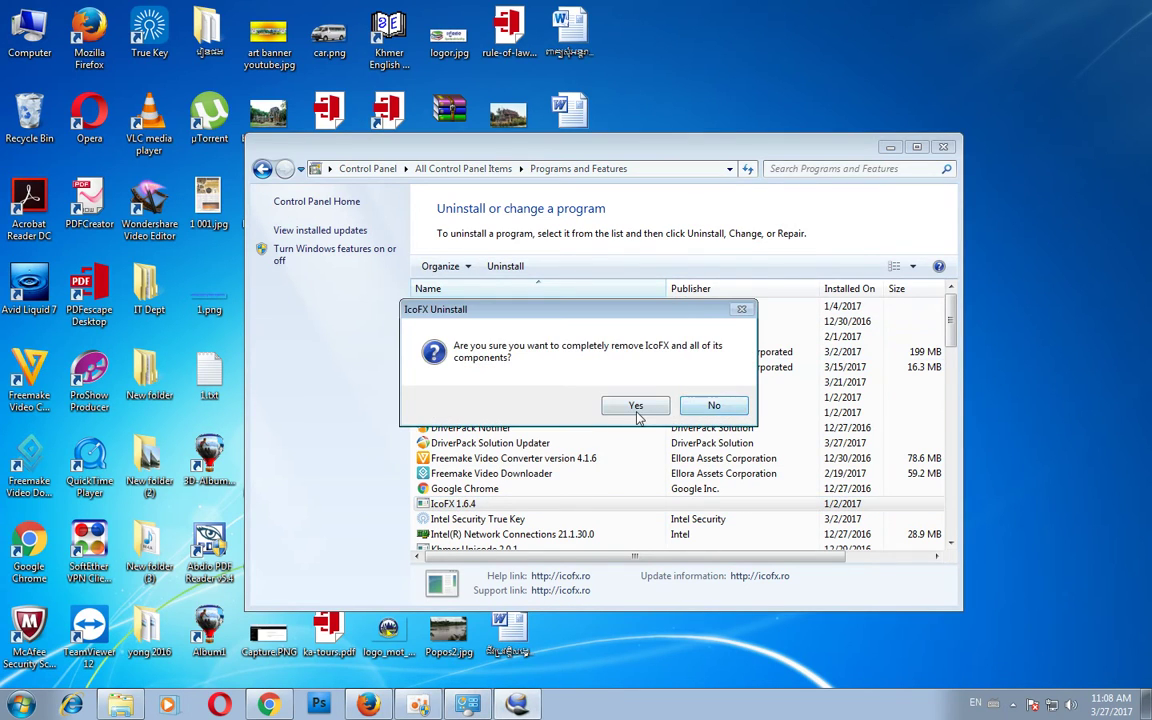
{"action": "left_click", "coordinate": [637, 412]}
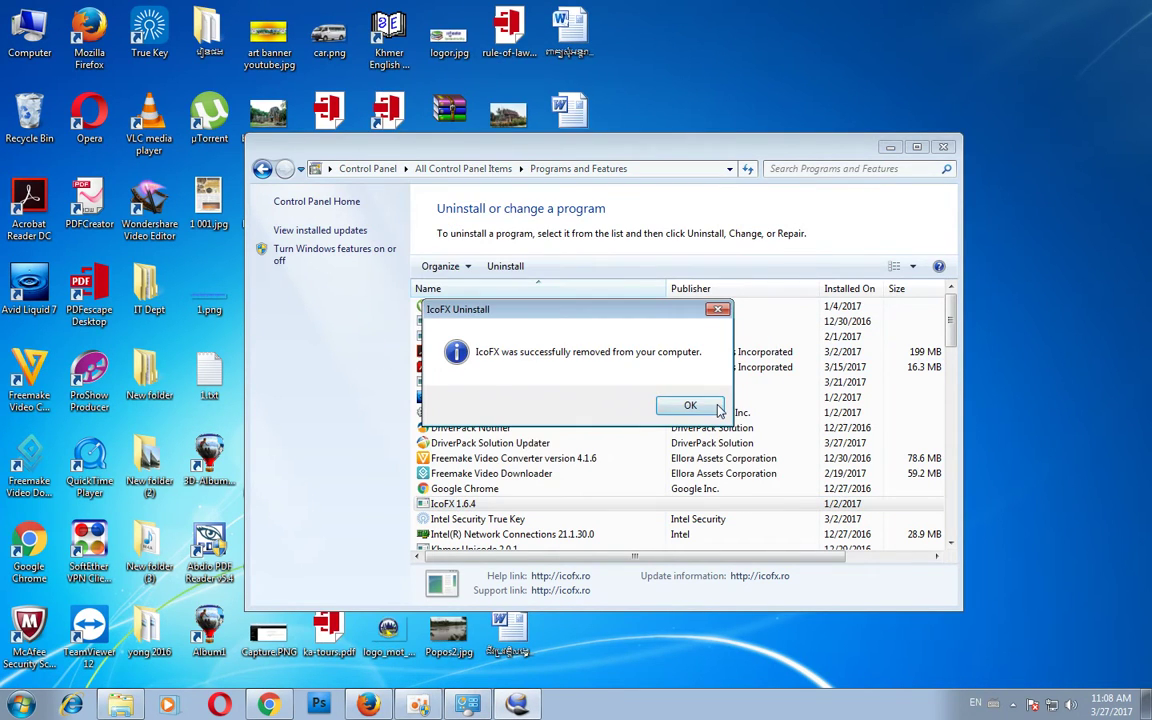
{"action": "left_click", "coordinate": [717, 407]}
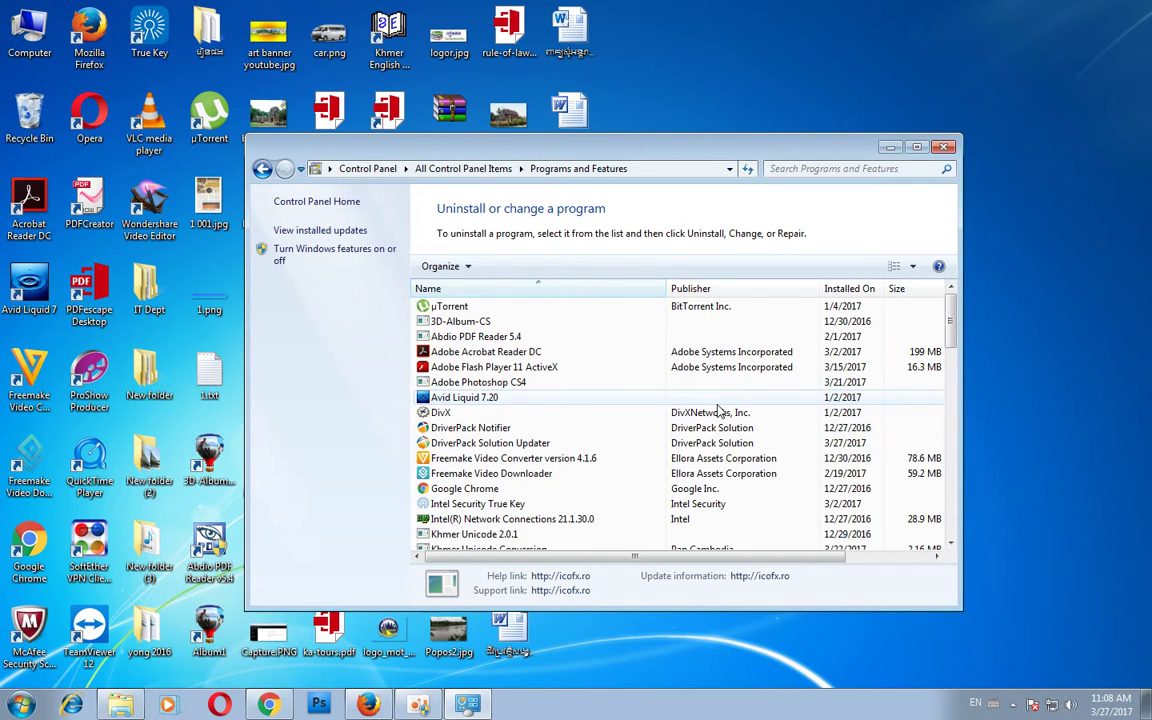
Step: Close the Programs and Features window and refresh the desktop
{"action": "left_click", "coordinate": [942, 147]}
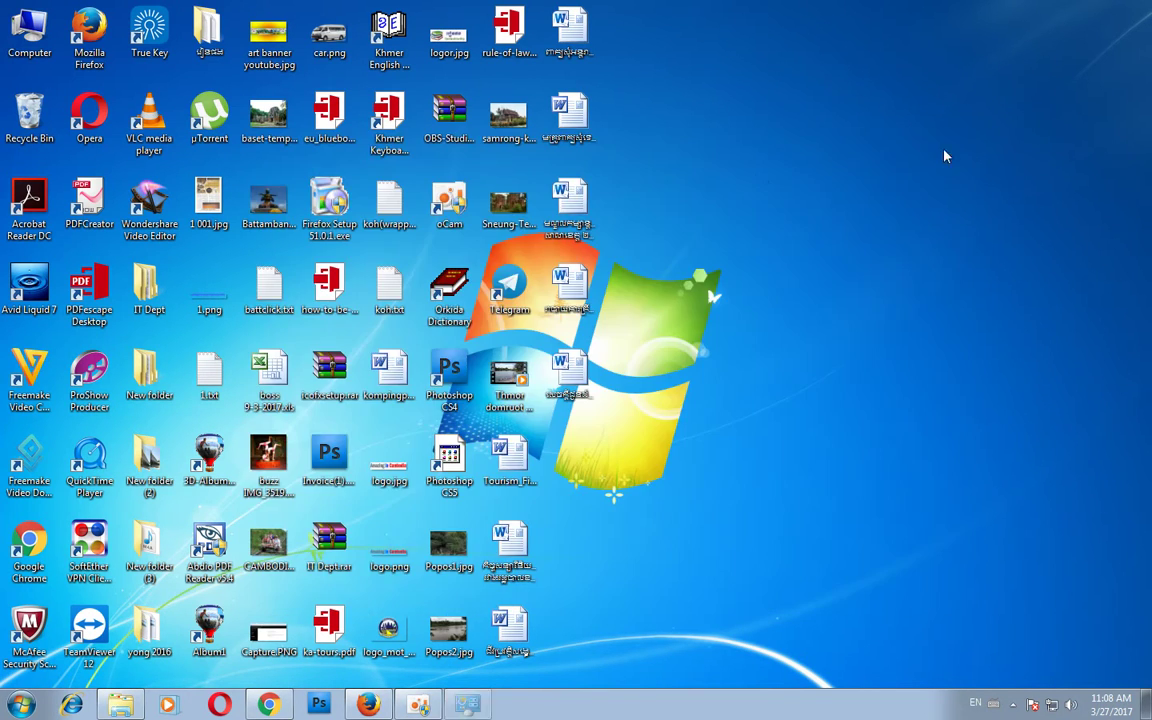
{"action": "right_click", "coordinate": [760, 179]}
{"action": "left_click", "coordinate": [818, 216]}
{"action": "right_click", "coordinate": [771, 195]}
{"action": "left_click", "coordinate": [810, 237]}
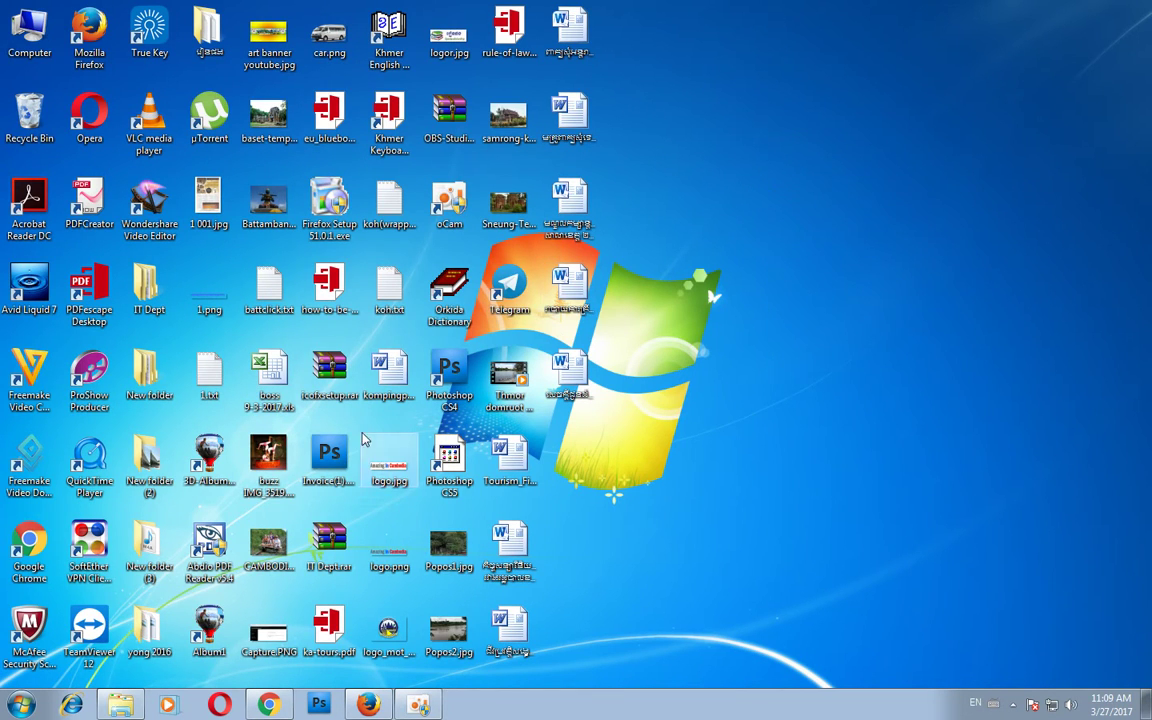
Step: Extract icofxsetup.rar on the desktop into its own icofxsetup folder and run icofxsetup.exe from it
{"action": "right_click", "coordinate": [325, 372]}
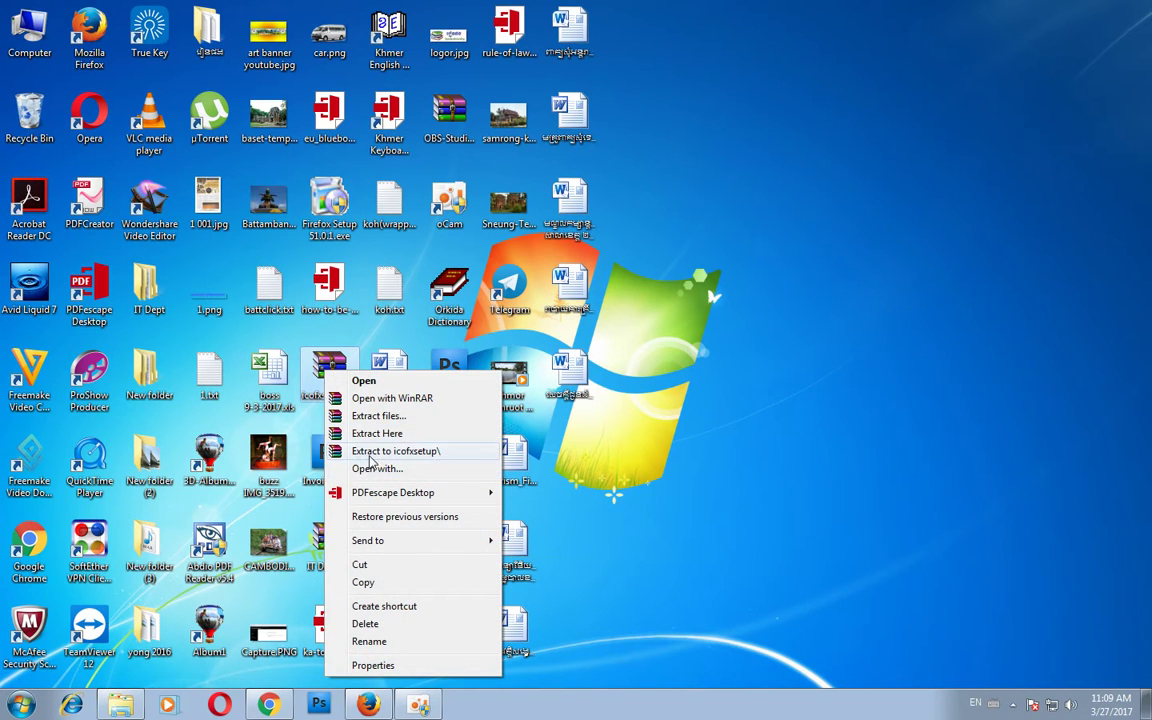
{"action": "left_click", "coordinate": [310, 425]}
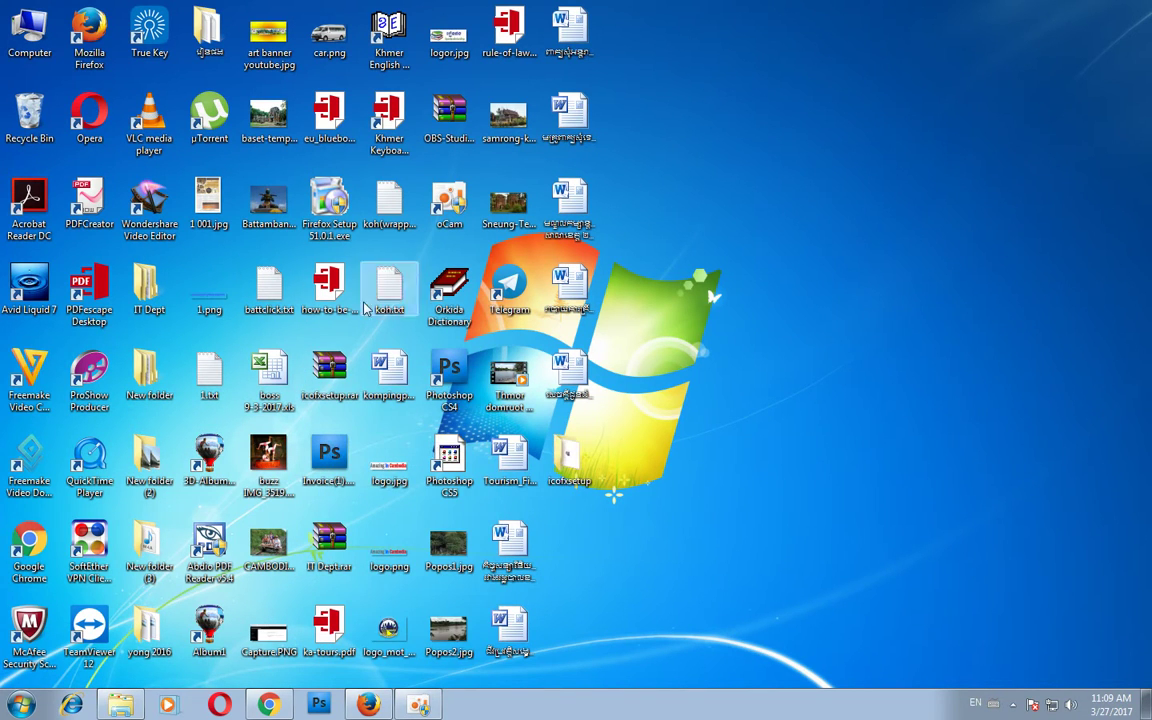
{"action": "double_click", "coordinate": [567, 457]}
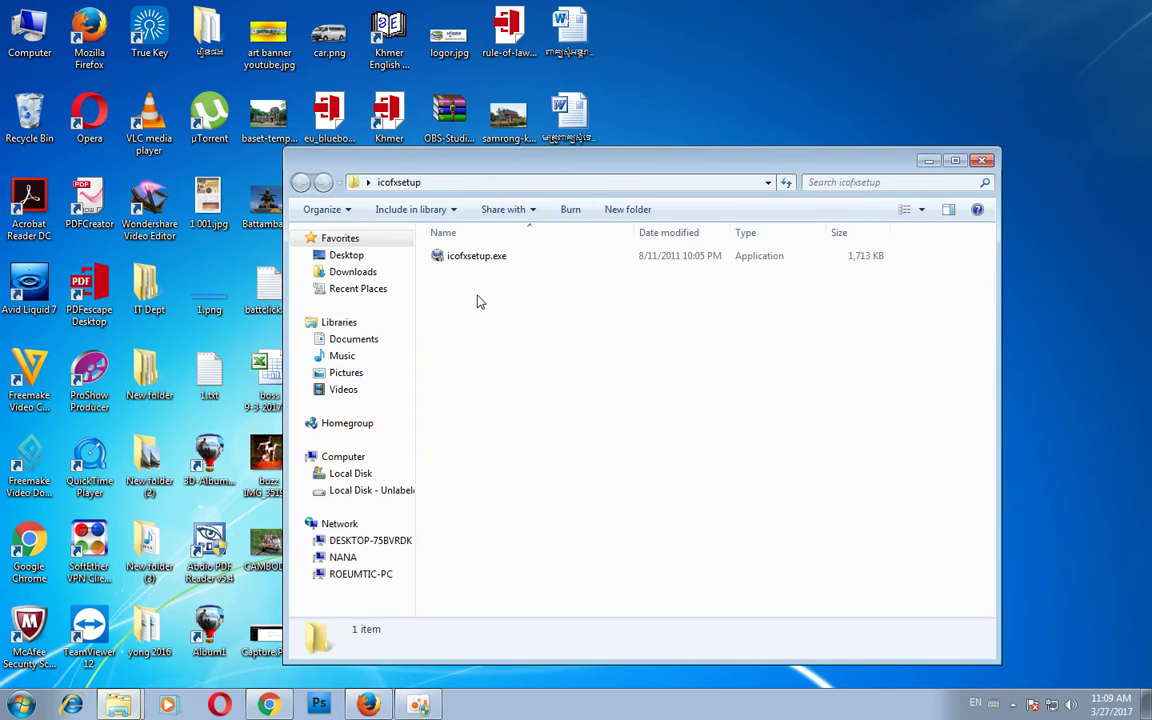
{"action": "double_click", "coordinate": [476, 258]}
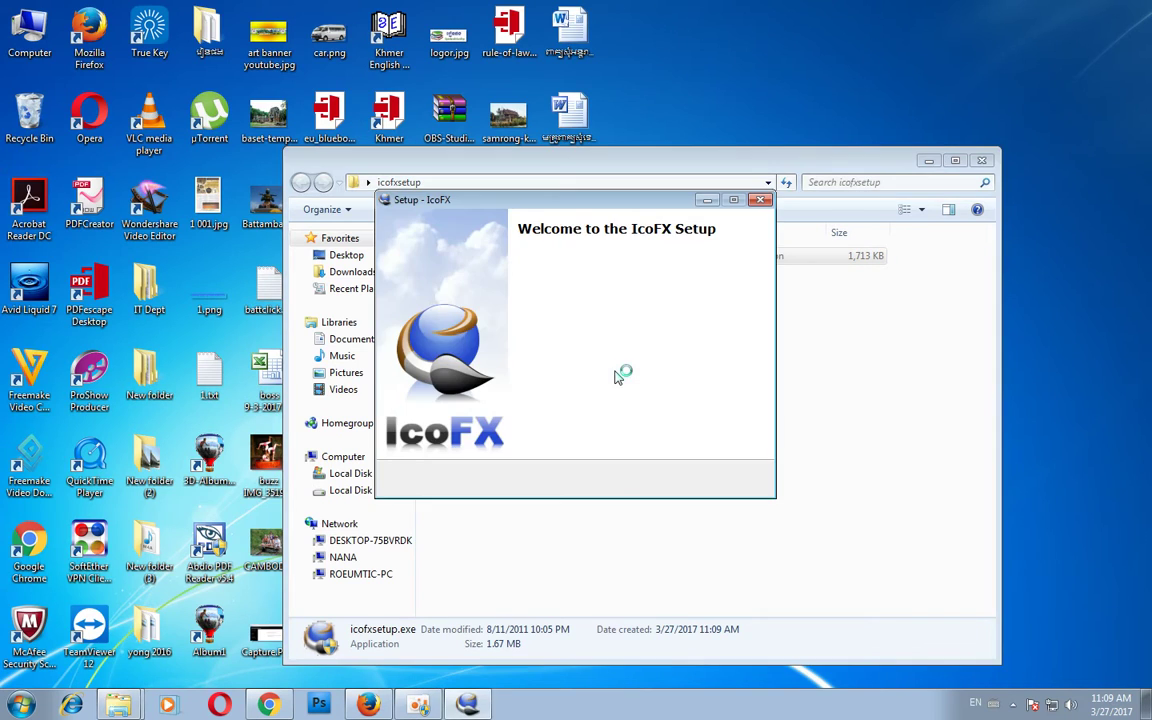
Step: Install IcoFX, accepting the license, keeping the IcoFX 1.6 Start Menu folder, adding a desktop icon and finishing without launching the program
{"action": "left_click", "coordinate": [670, 480]}
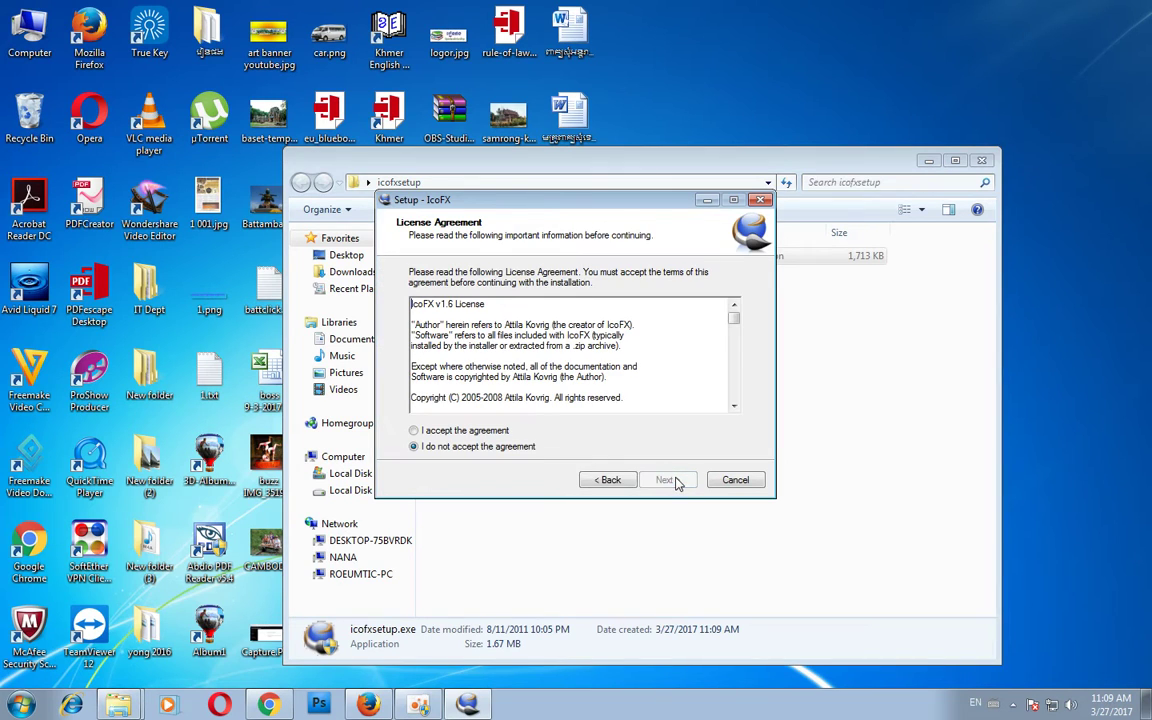
{"action": "left_click", "coordinate": [466, 431]}
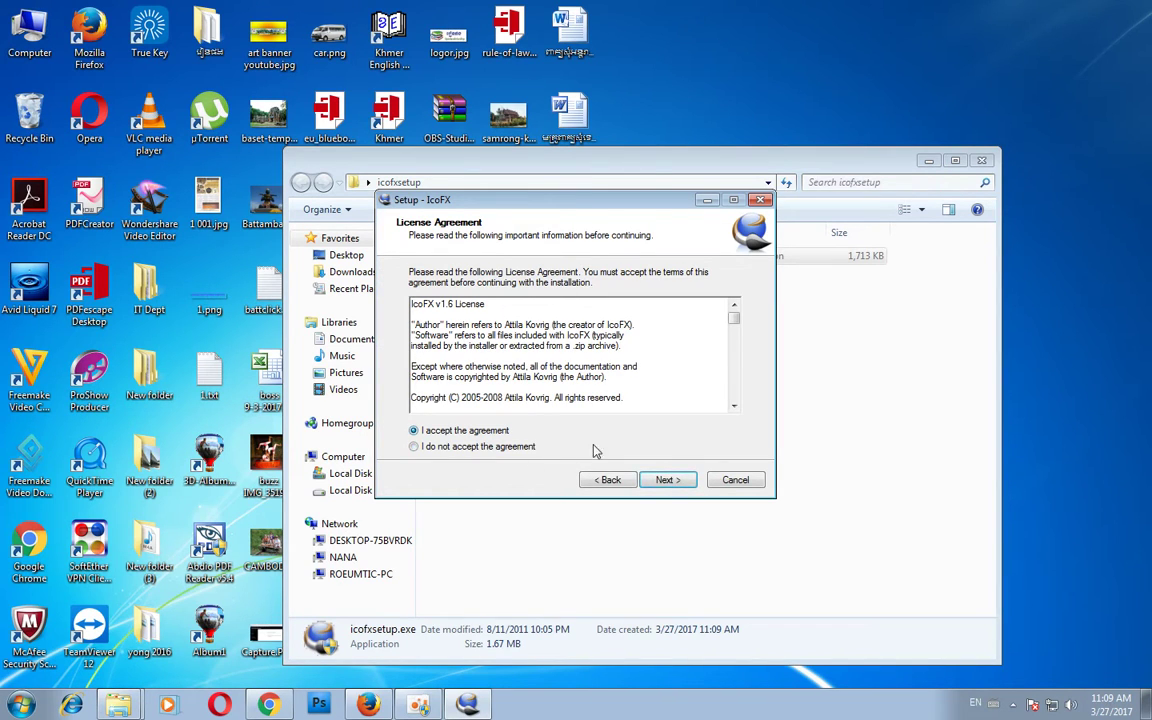
{"action": "left_click", "coordinate": [667, 480]}
{"action": "left_click", "coordinate": [676, 481]}
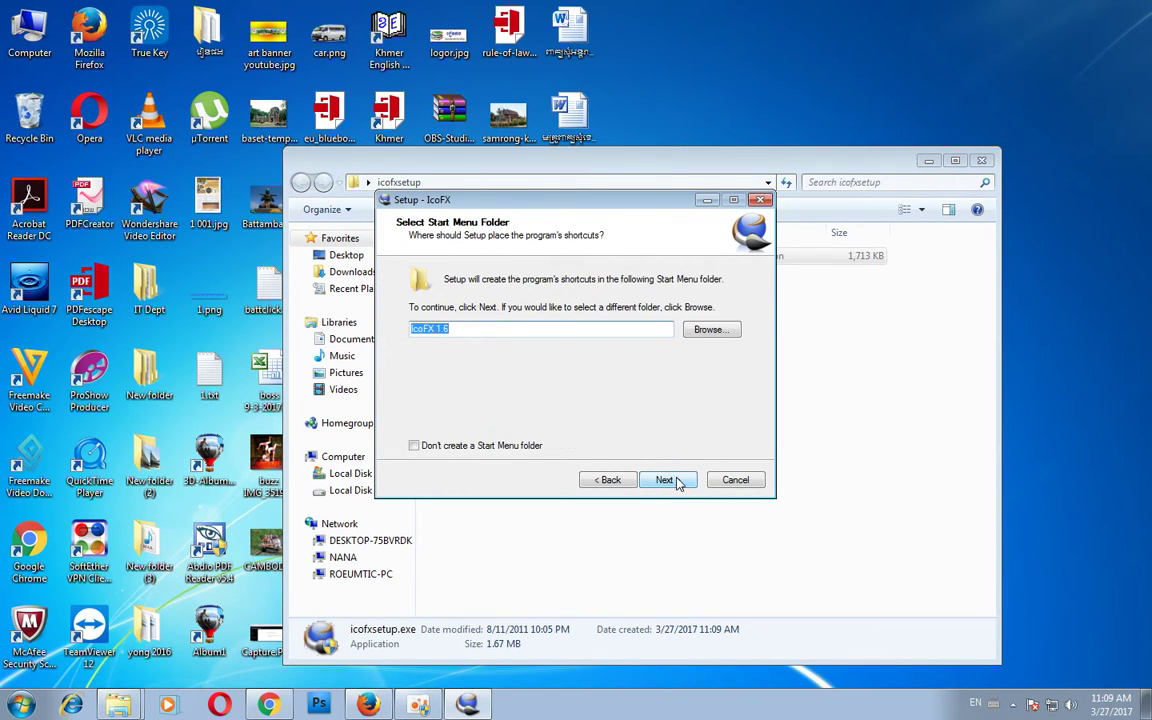
{"action": "left_click", "coordinate": [678, 484]}
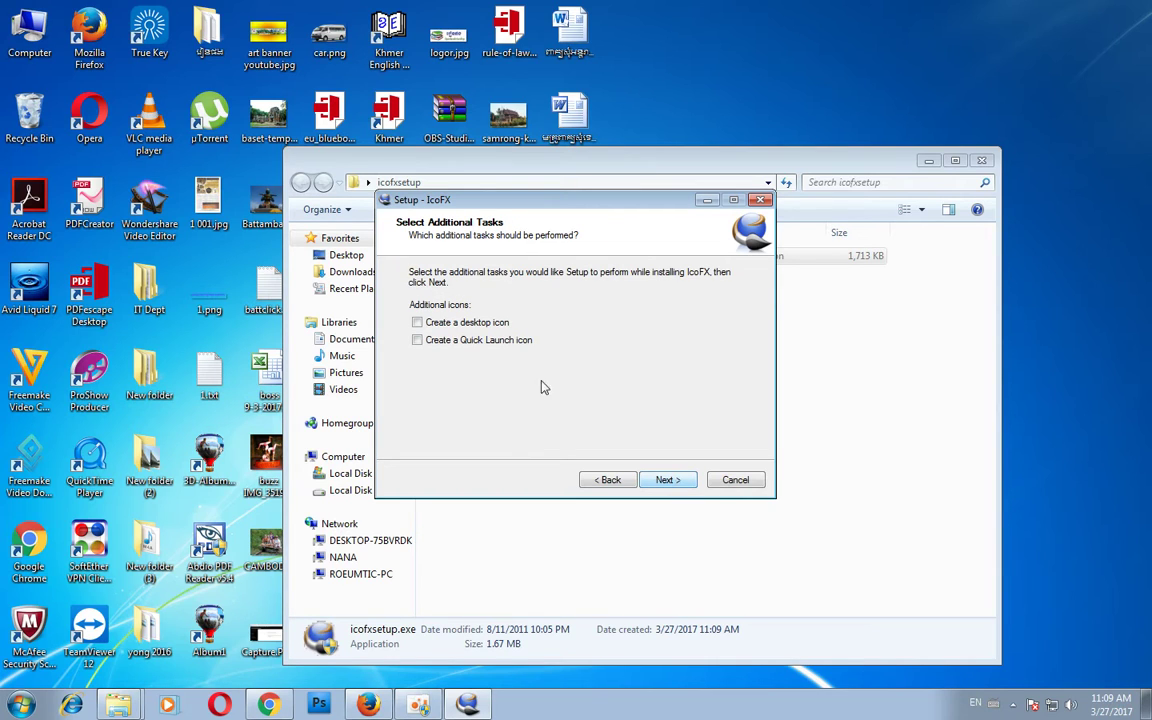
{"action": "left_click", "coordinate": [667, 479]}
{"action": "left_click", "coordinate": [668, 480]}
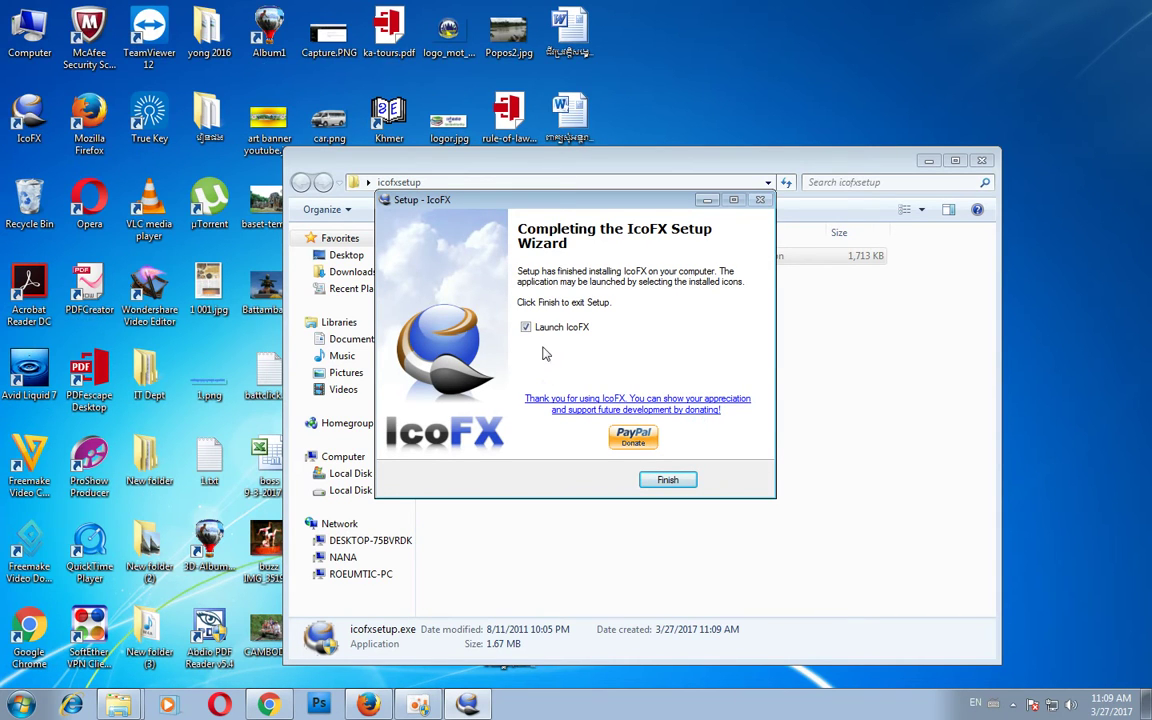
{"action": "left_click", "coordinate": [575, 330]}
{"action": "left_click", "coordinate": [682, 482]}
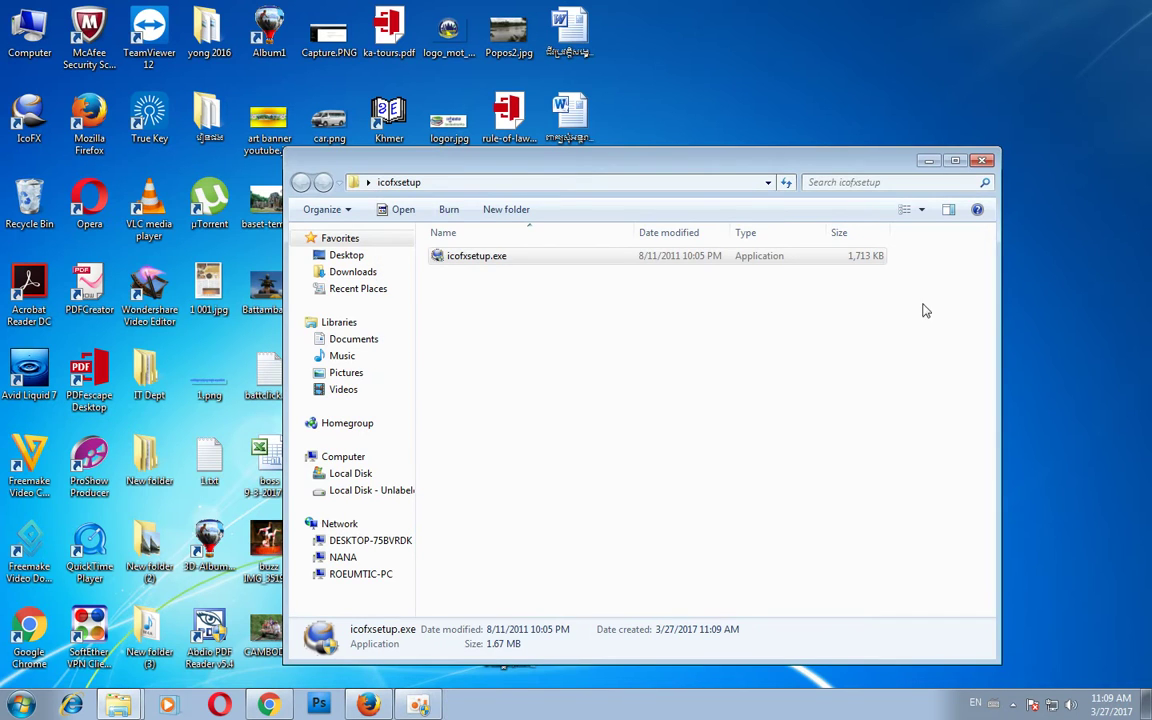
Step: Minimize the icofxsetup folder window, refresh the desktop, and select the IcoFX shortcut there
{"action": "left_click", "coordinate": [927, 161]}
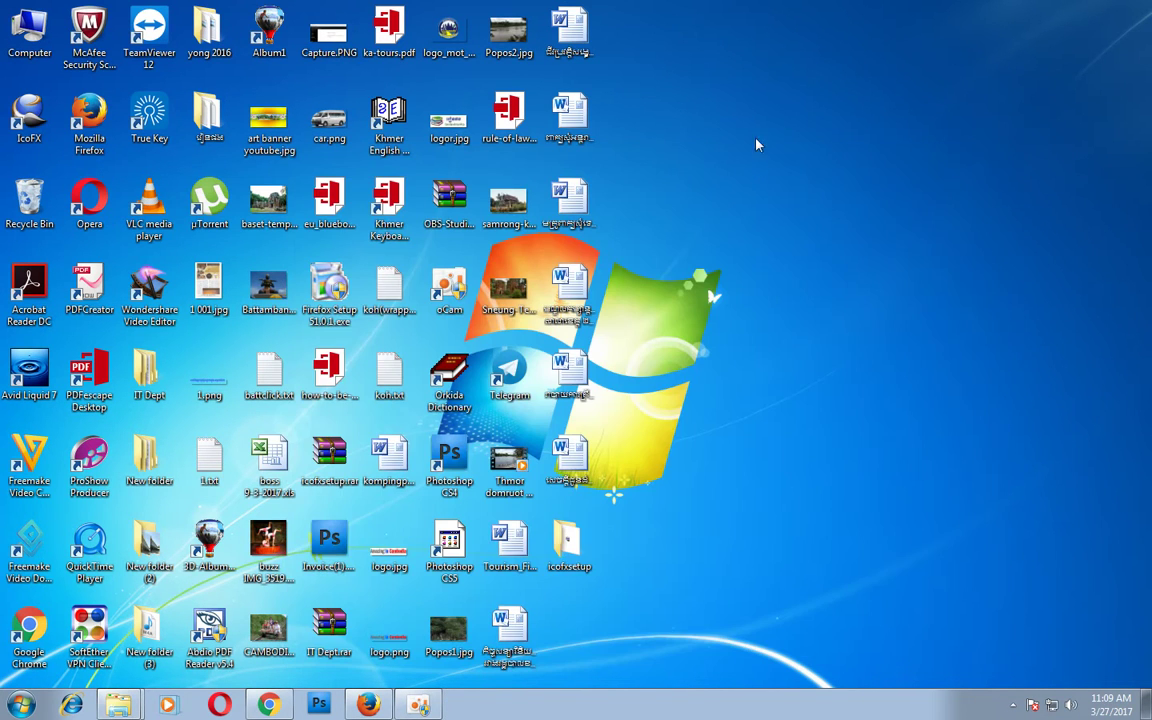
{"action": "right_click", "coordinate": [748, 116]}
{"action": "left_click", "coordinate": [760, 162]}
{"action": "left_click", "coordinate": [506, 545]}
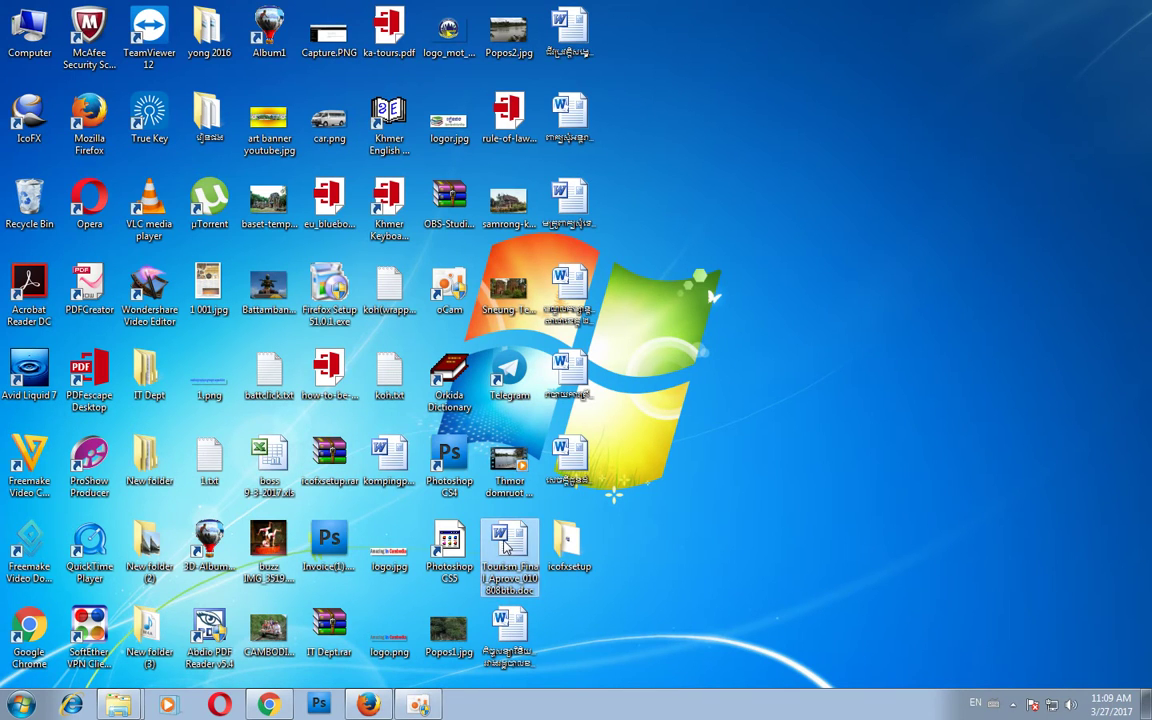
{"action": "key", "text": "shift+Right"}
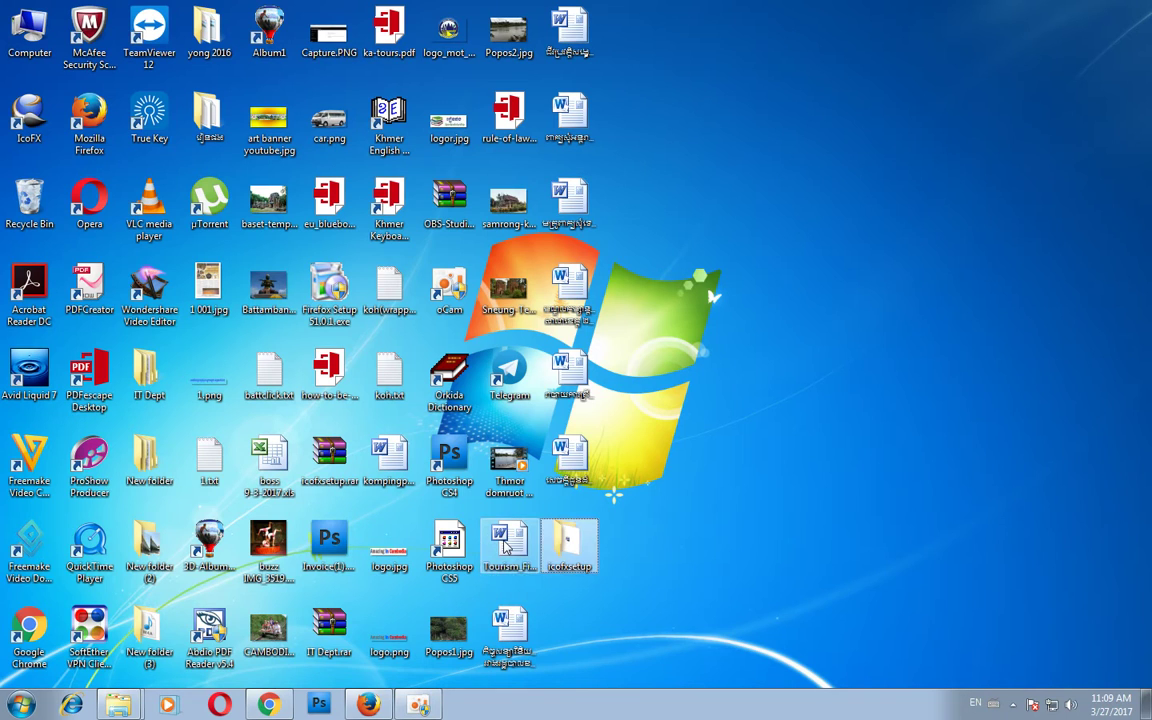
{"action": "left_click", "coordinate": [52, 62]}
{"action": "key", "text": "Down"}
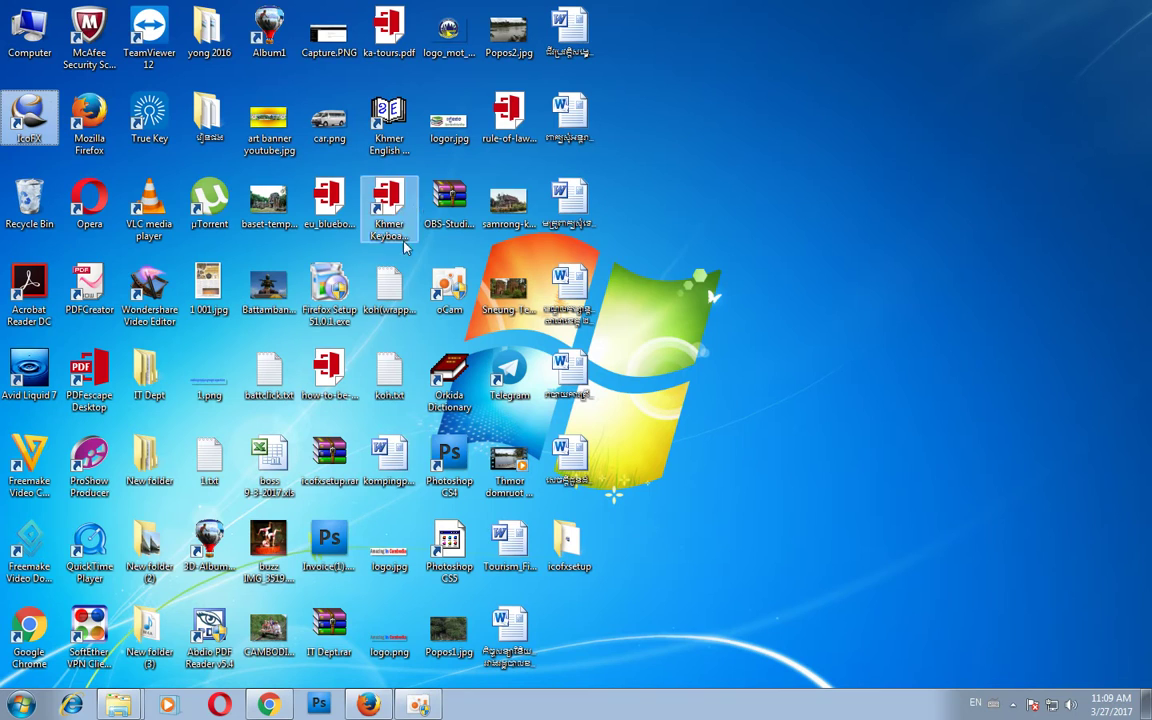
{"action": "left_click", "coordinate": [447, 133]}
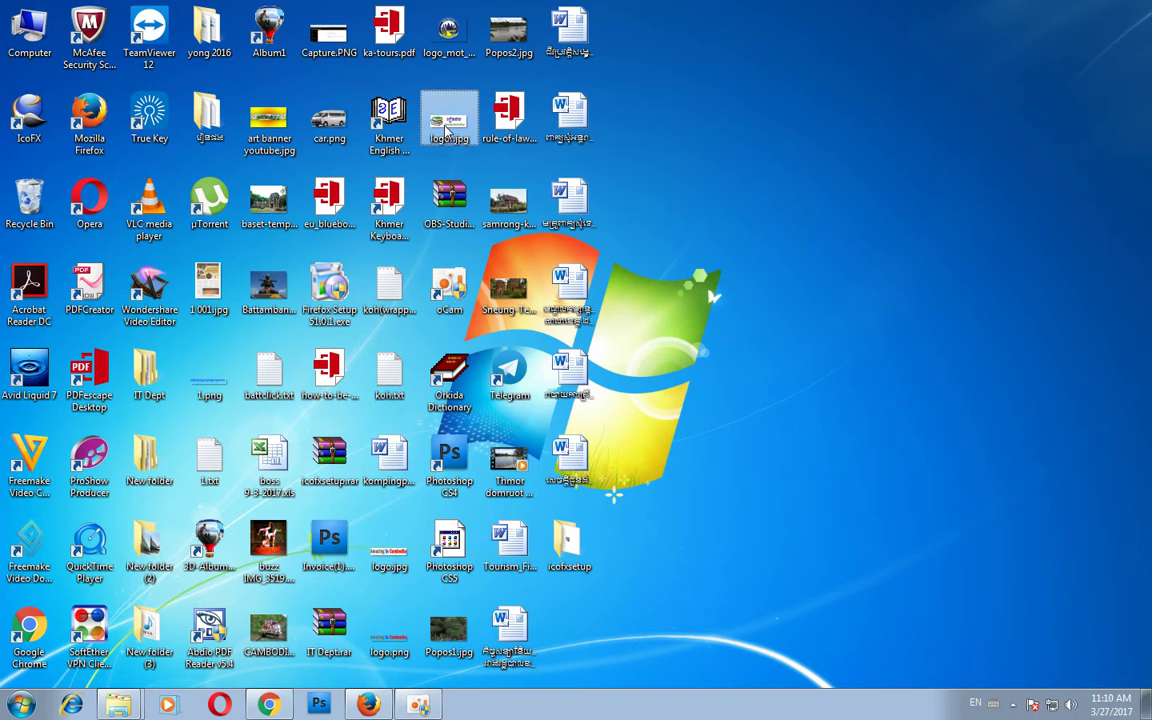
{"action": "right_click", "coordinate": [447, 121]}
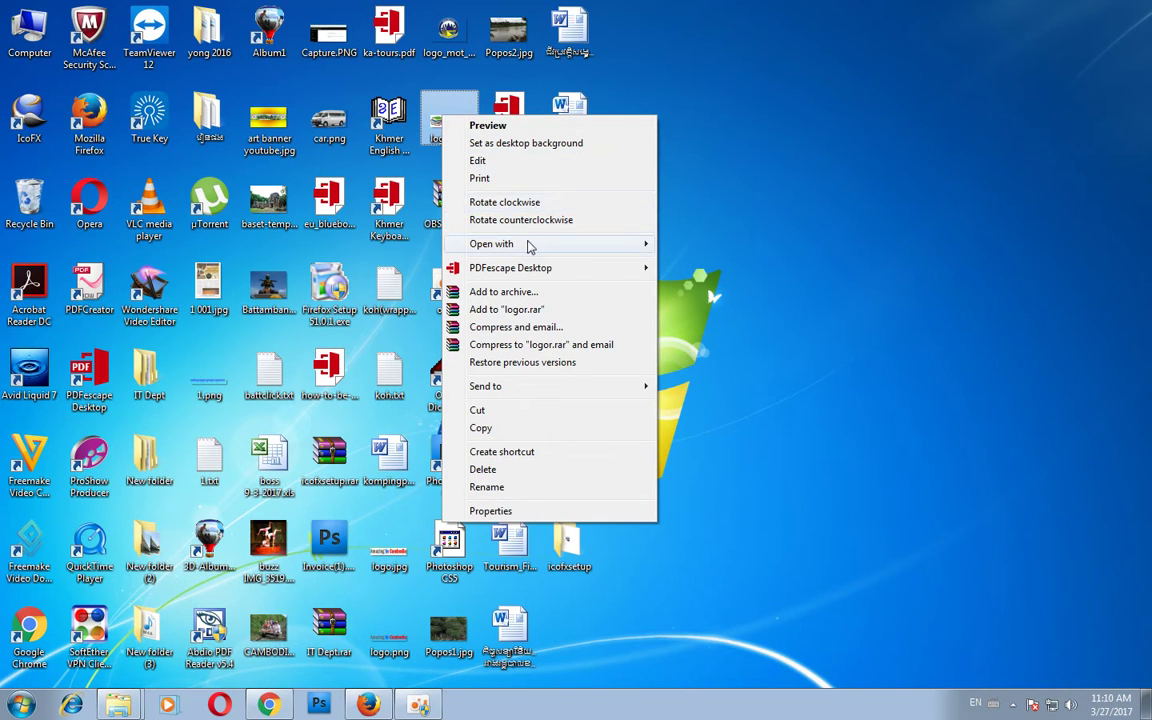
{"action": "mouse_move", "coordinate": [528, 247]}
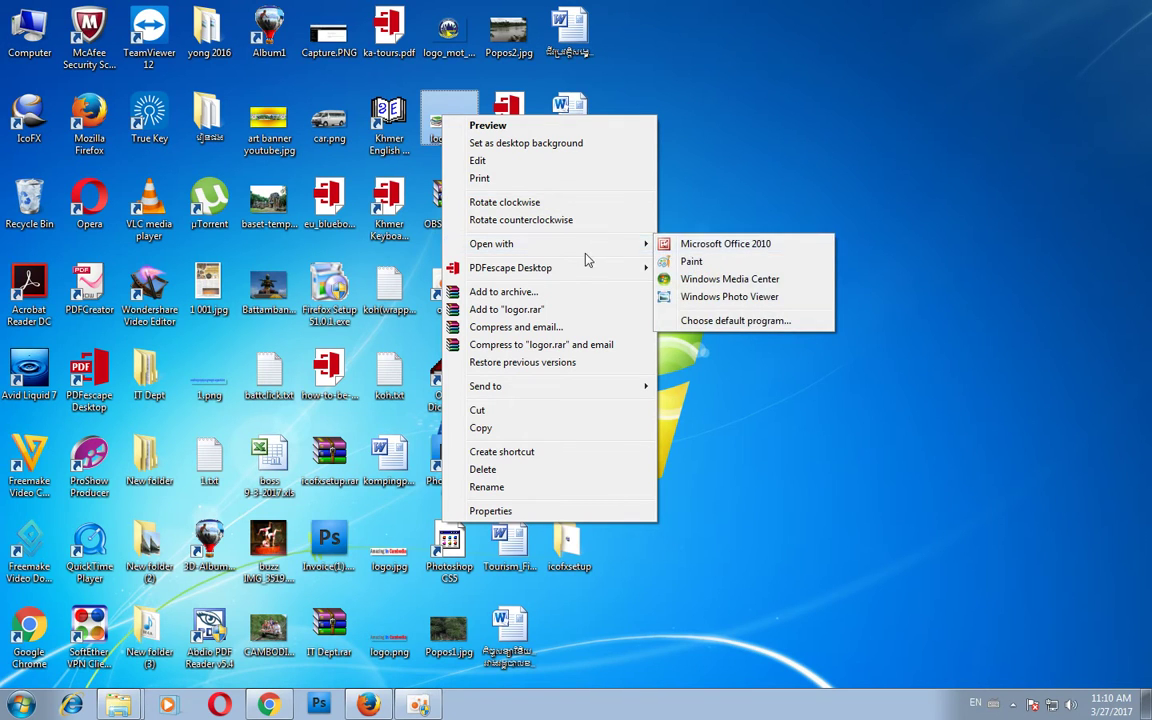
{"action": "left_click", "coordinate": [760, 177]}
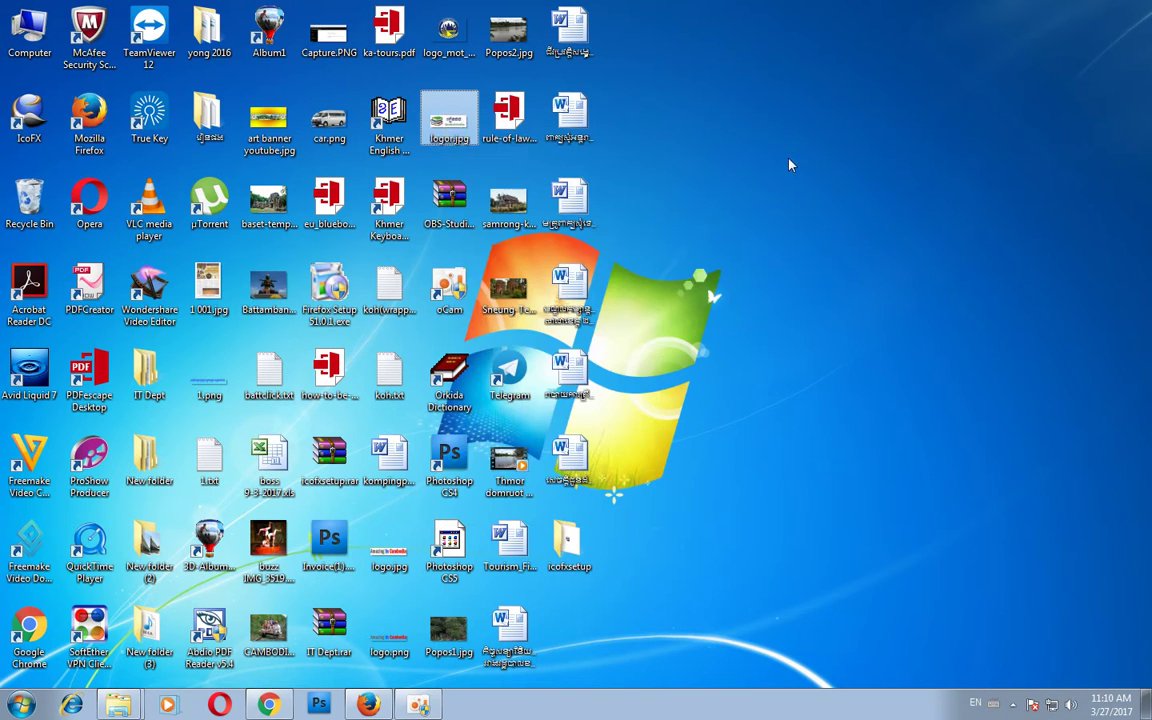
Step: Start Photoshop CS4 by opening Invoice(1).psd from the desktop, decline the graphics driver notice, and close the invoice
{"action": "double_click", "coordinate": [338, 551]}
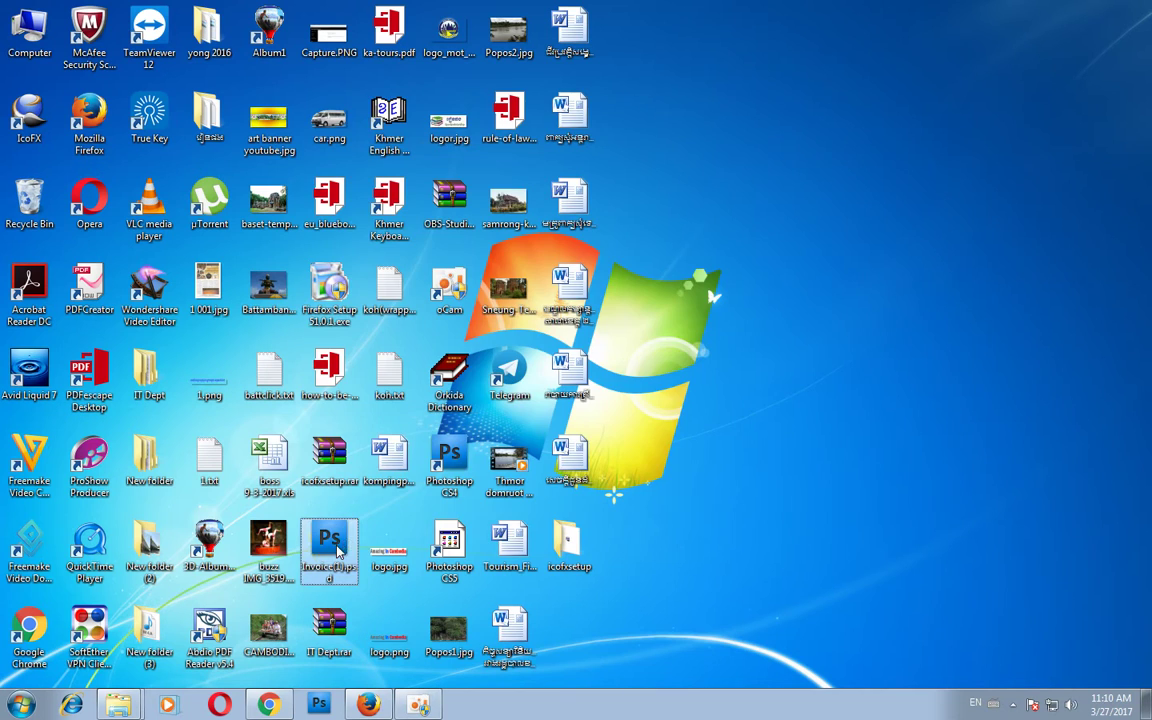
{"action": "left_click", "coordinate": [661, 536]}
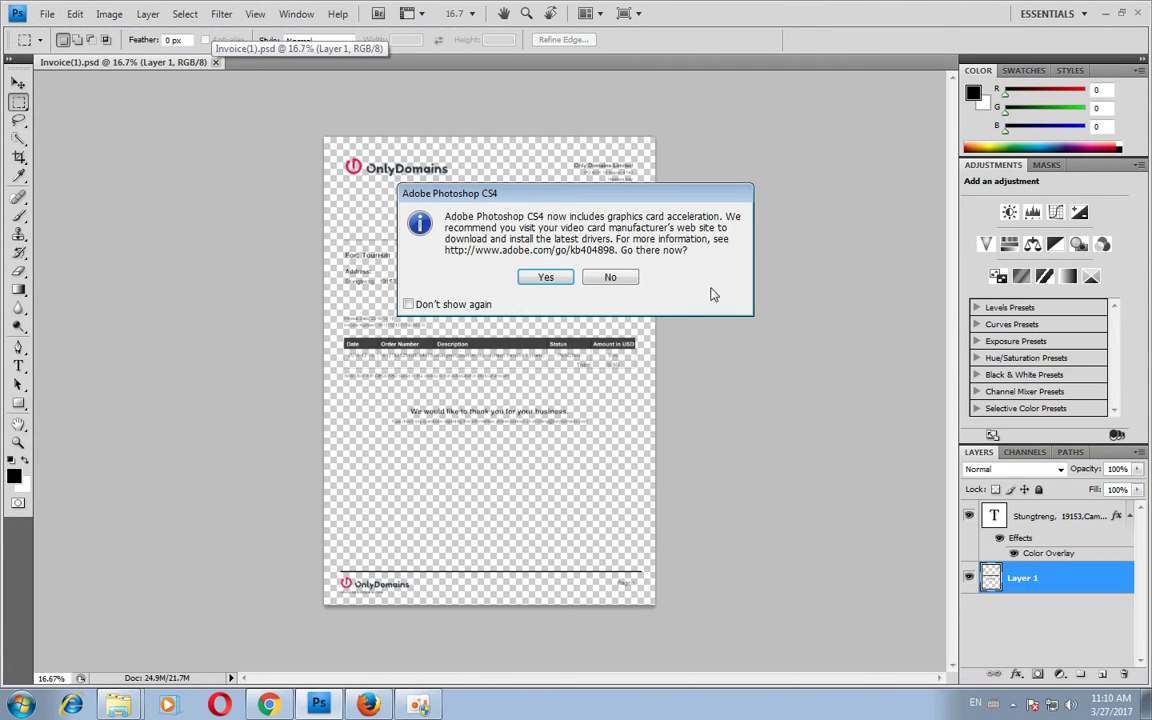
{"action": "left_click", "coordinate": [622, 281]}
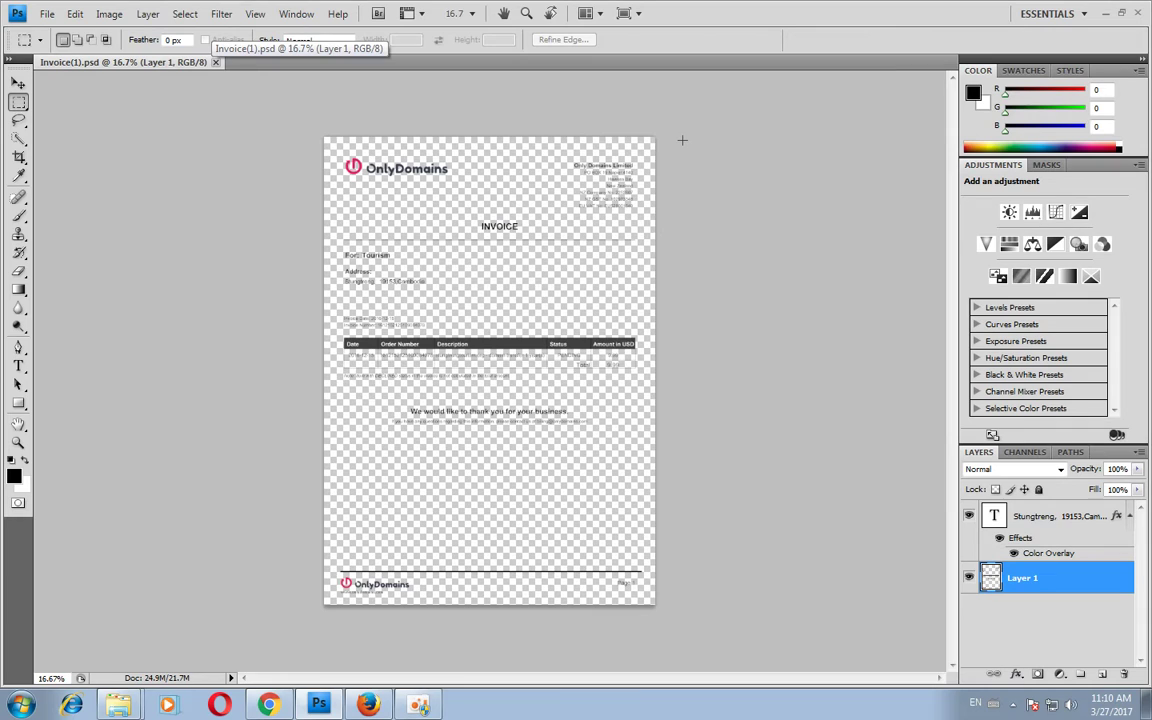
{"action": "left_click", "coordinate": [215, 62]}
Step: Open the logor.jpg image from the Desktop folder in Photoshop
{"action": "left_click", "coordinate": [47, 14]}
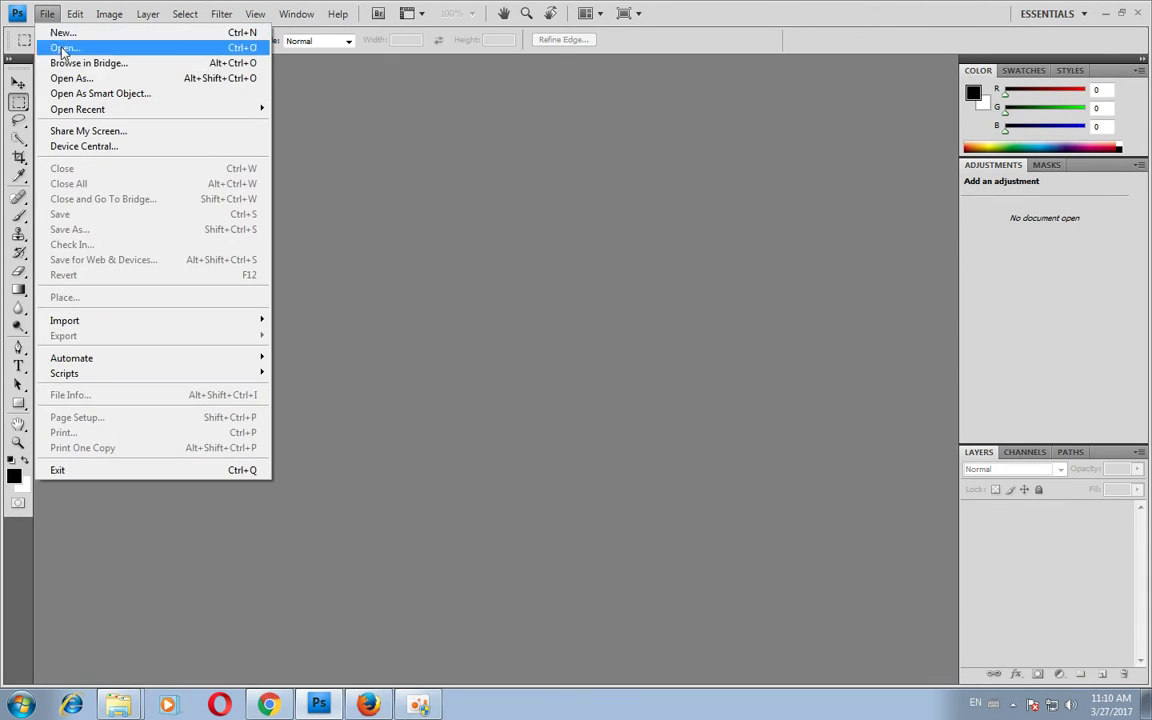
{"action": "left_click", "coordinate": [64, 47]}
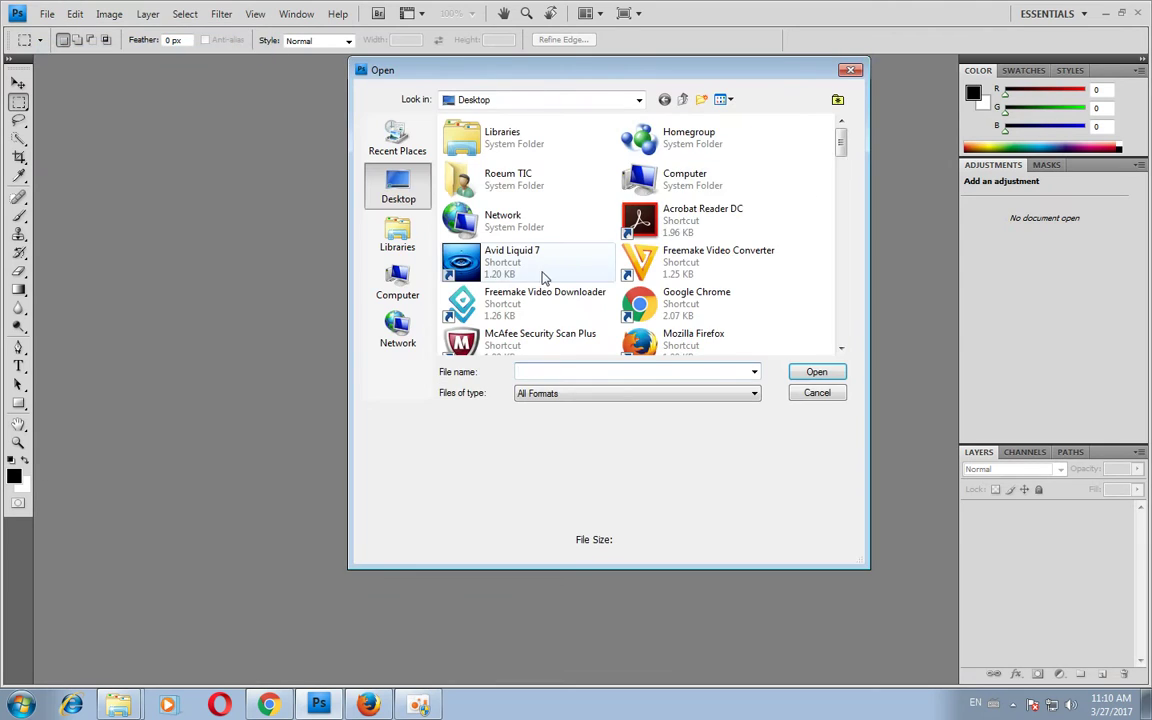
{"action": "left_click_drag", "start_coordinate": [840, 158], "coordinate": [842, 306]}
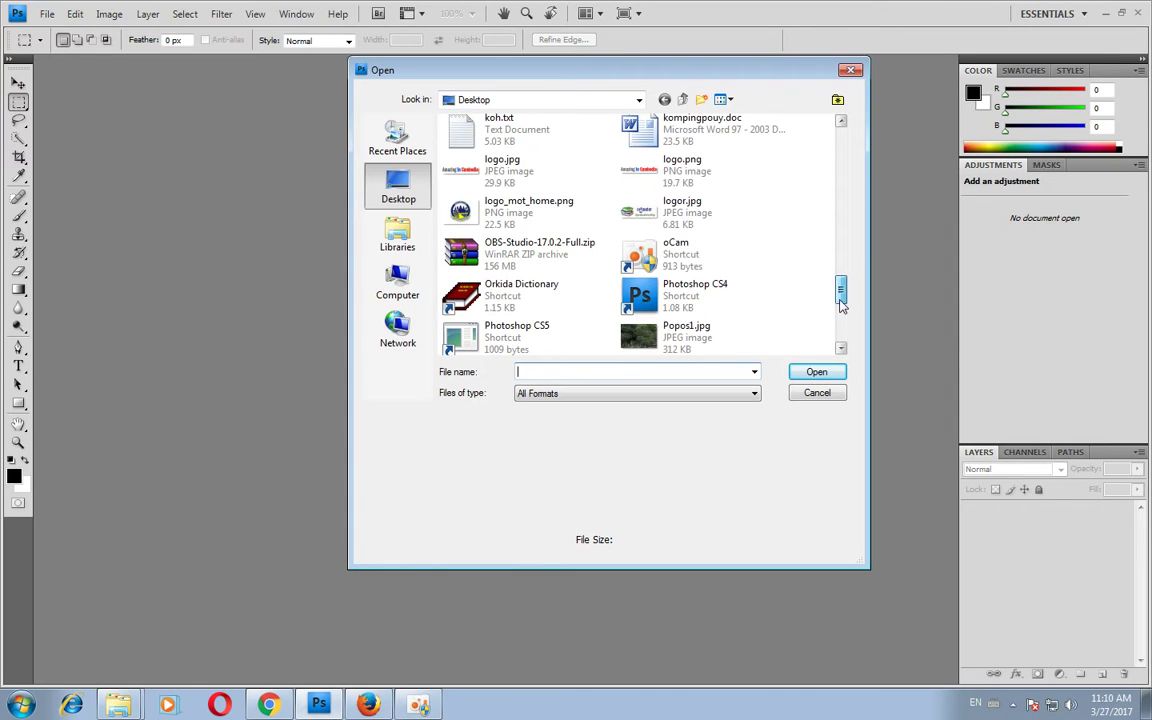
{"action": "left_click", "coordinate": [736, 212]}
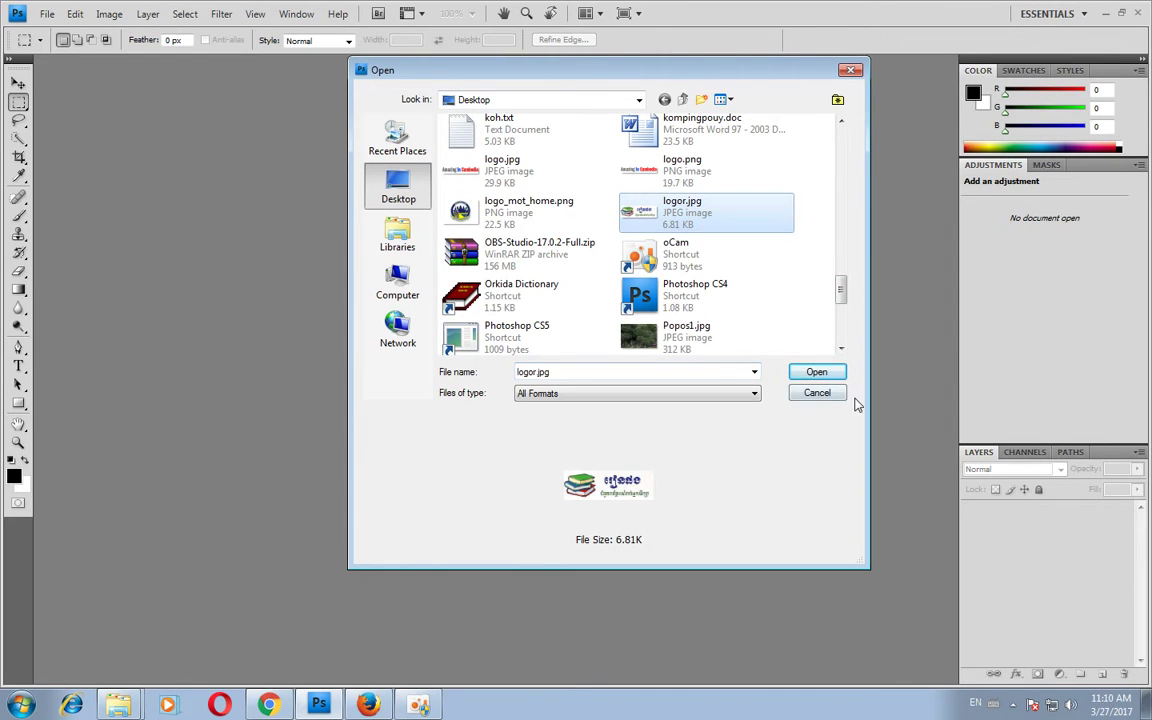
{"action": "left_click", "coordinate": [816, 372]}
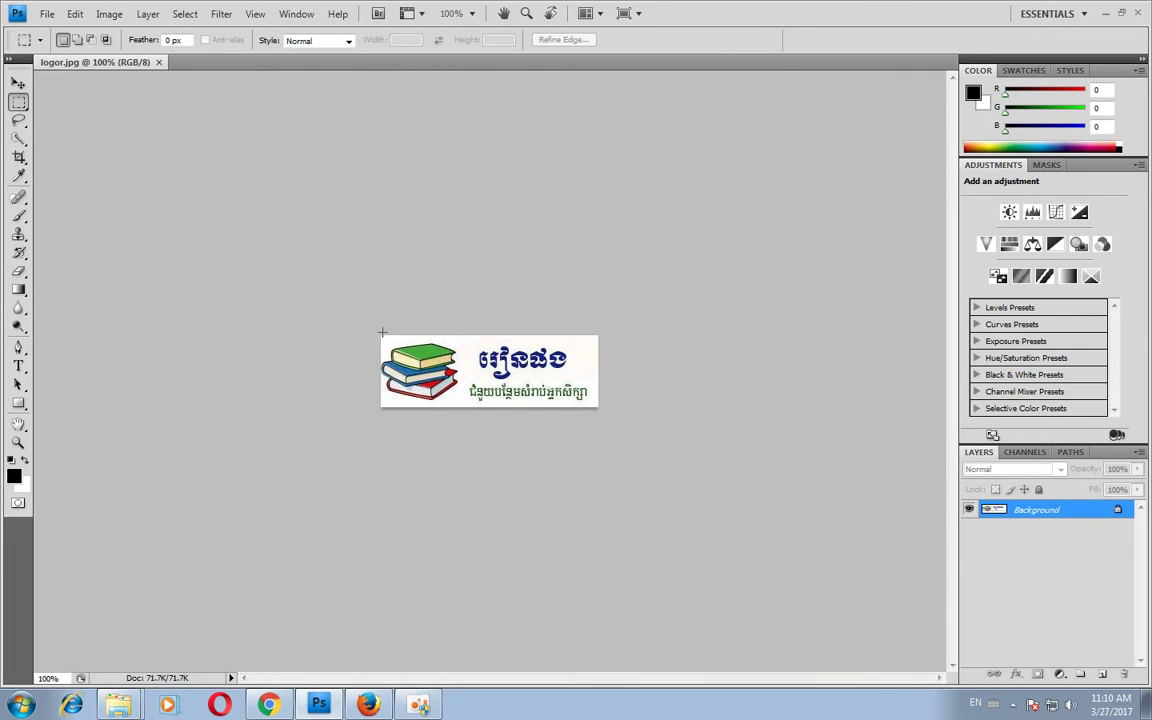
Step: Crop the logo to the stack of books, cutting off the text beside it
{"action": "left_click_drag", "start_coordinate": [403, 350], "coordinate": [461, 409]}
{"action": "left_click", "coordinate": [18, 157]}
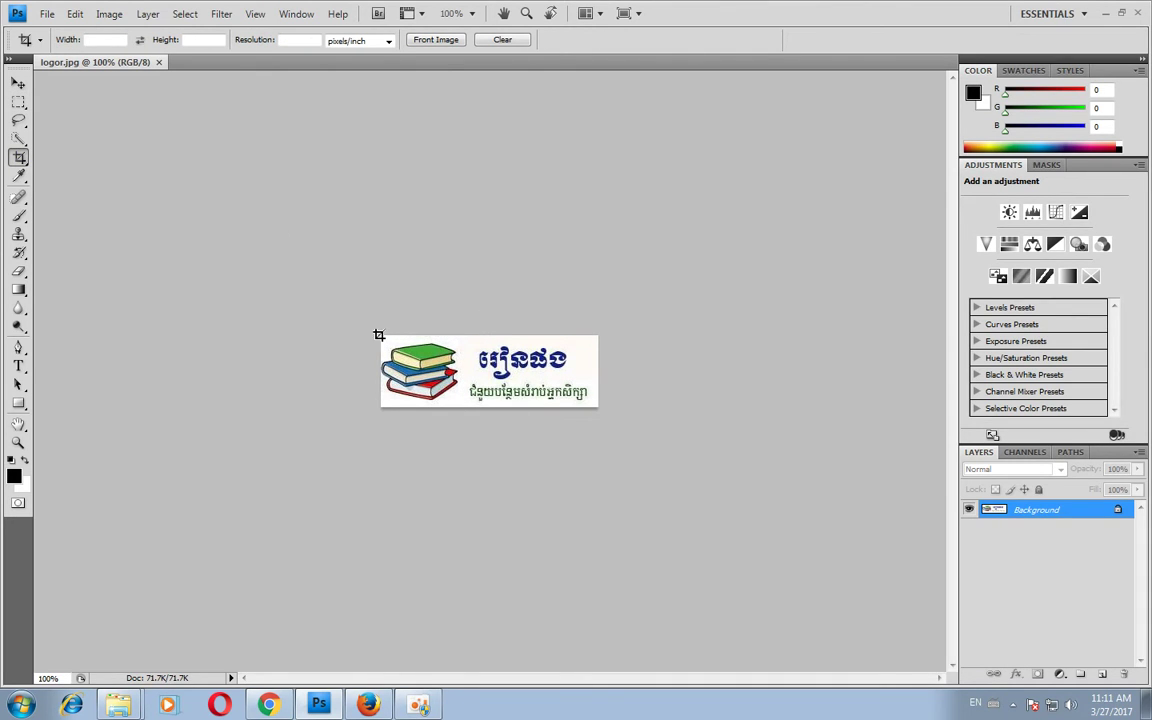
{"action": "left_click_drag", "start_coordinate": [381, 336], "coordinate": [464, 408]}
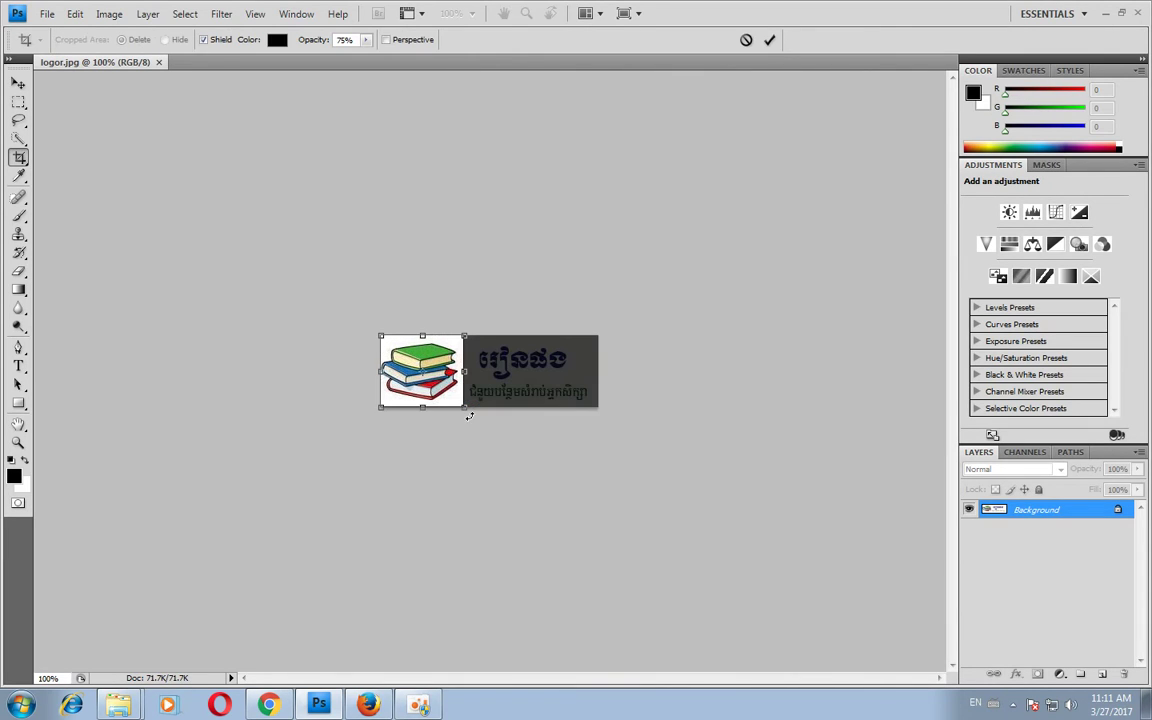
{"action": "key", "text": "Return"}
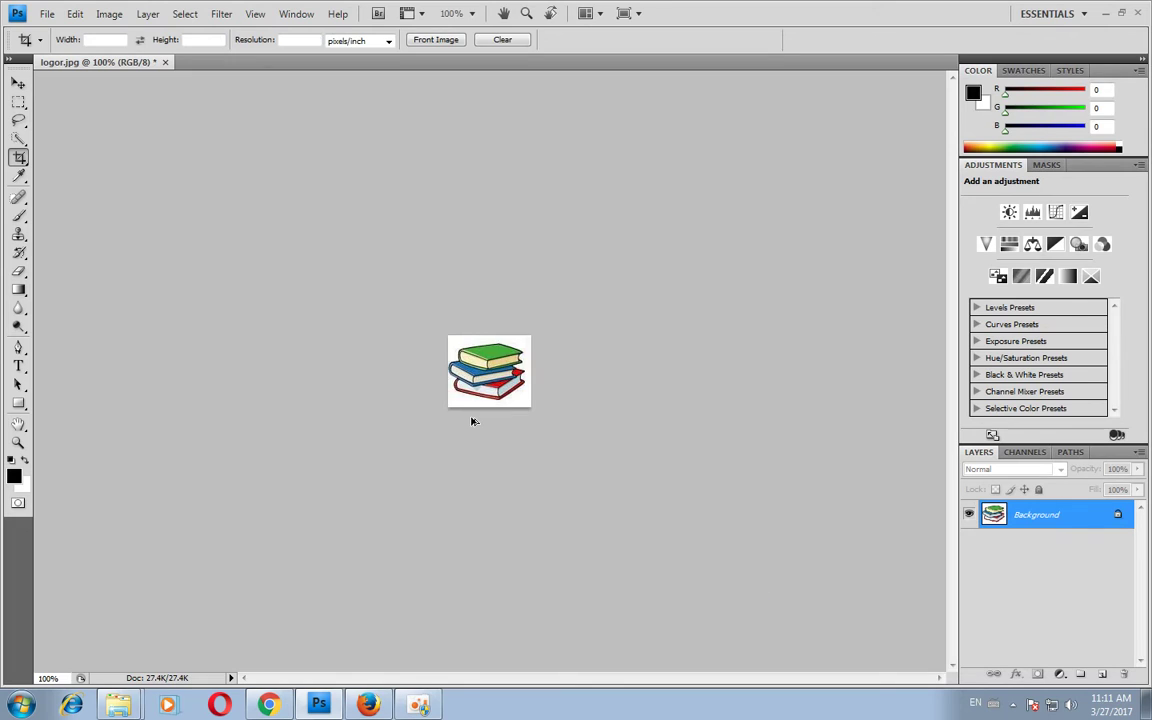
Step: Resize the cropped image to a square by setting its height to 104 pixels
{"action": "key", "text": "ctrl+alt+i"}
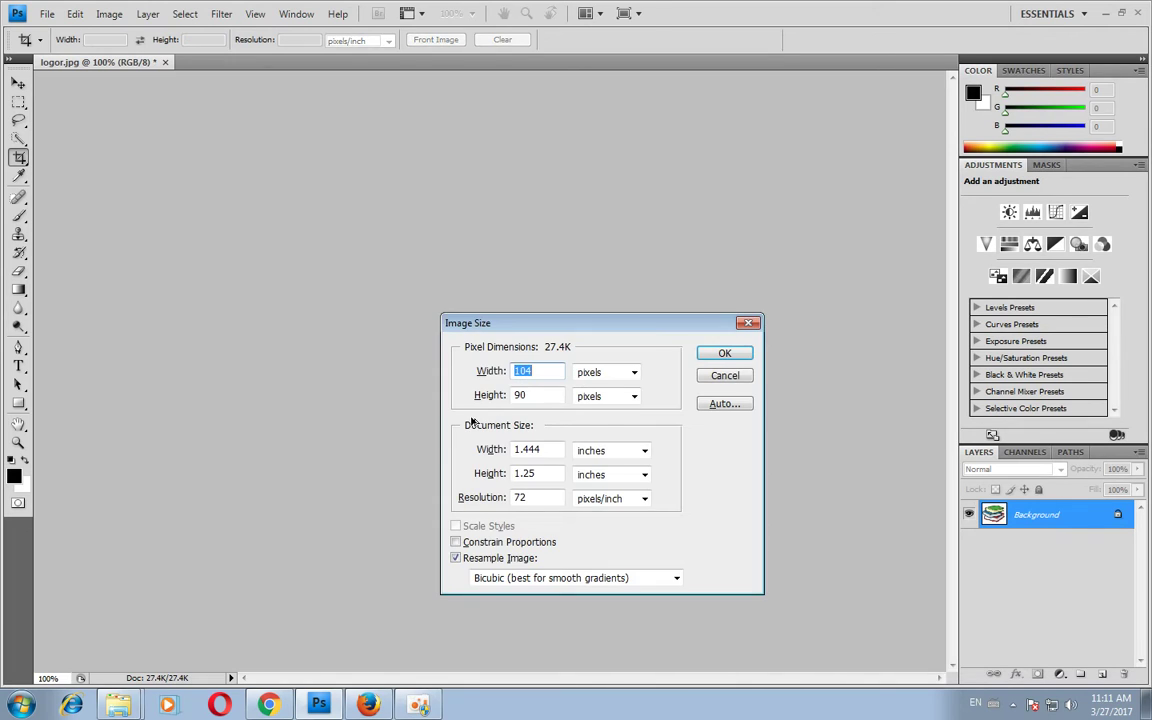
{"action": "double_click", "coordinate": [518, 396]}
{"action": "type", "text": "1"}
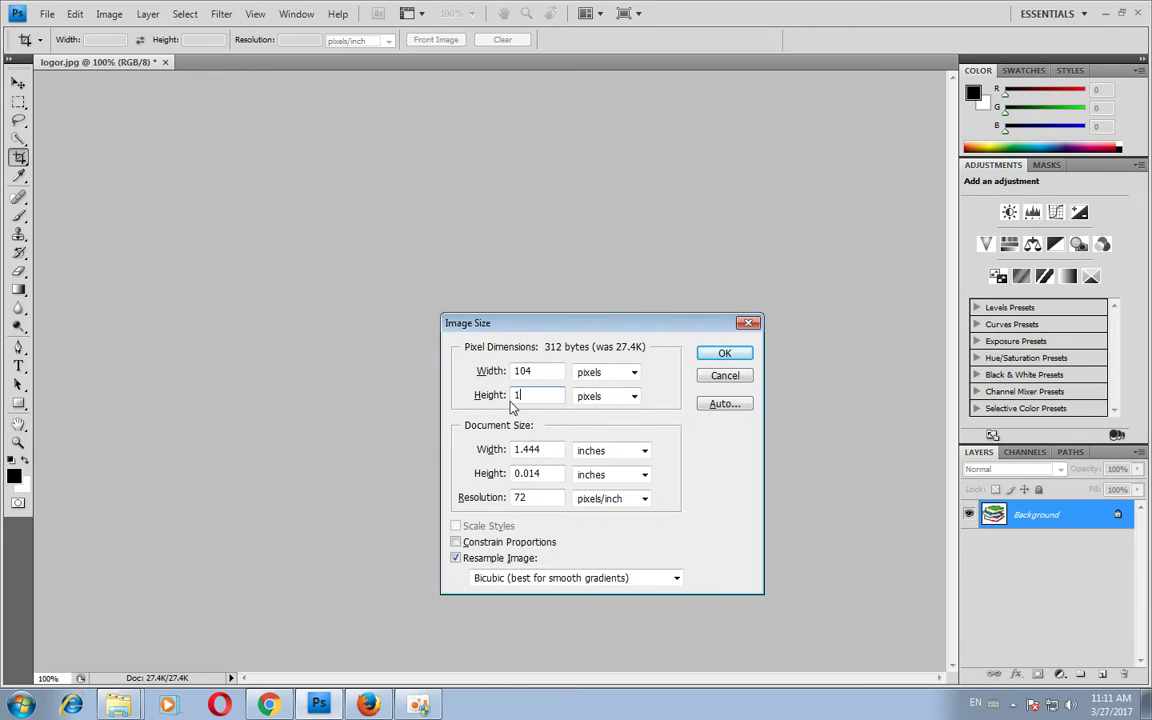
{"action": "type", "text": "04"}
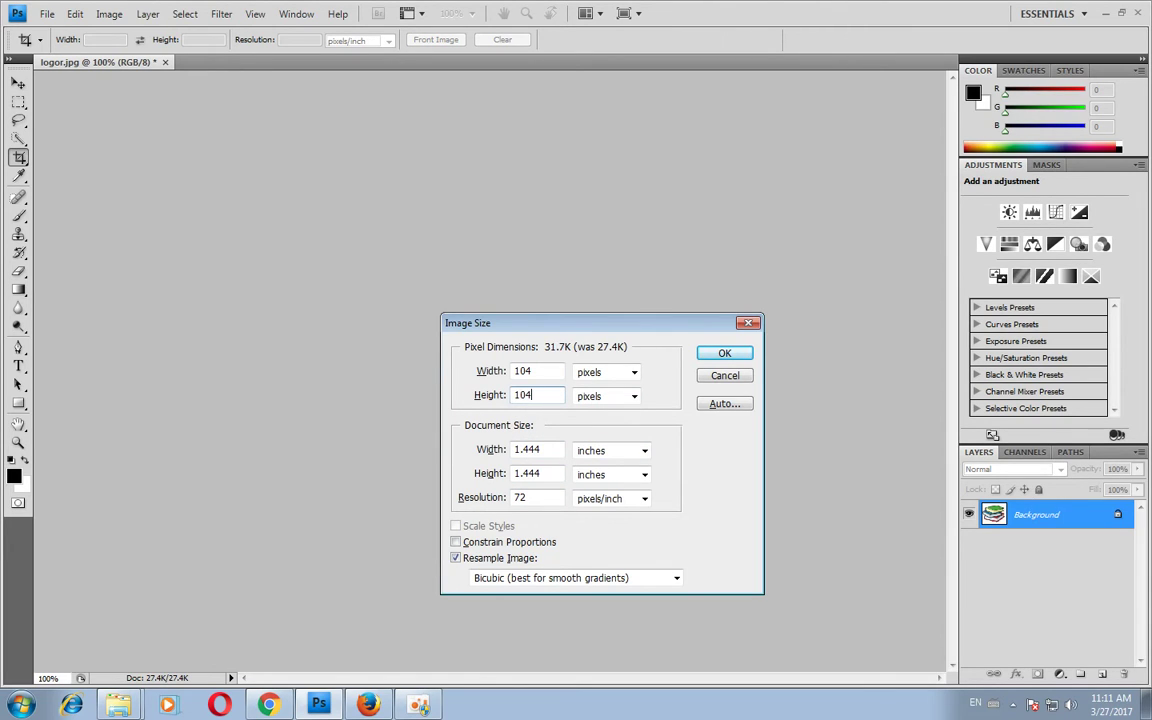
{"action": "left_click", "coordinate": [724, 353]}
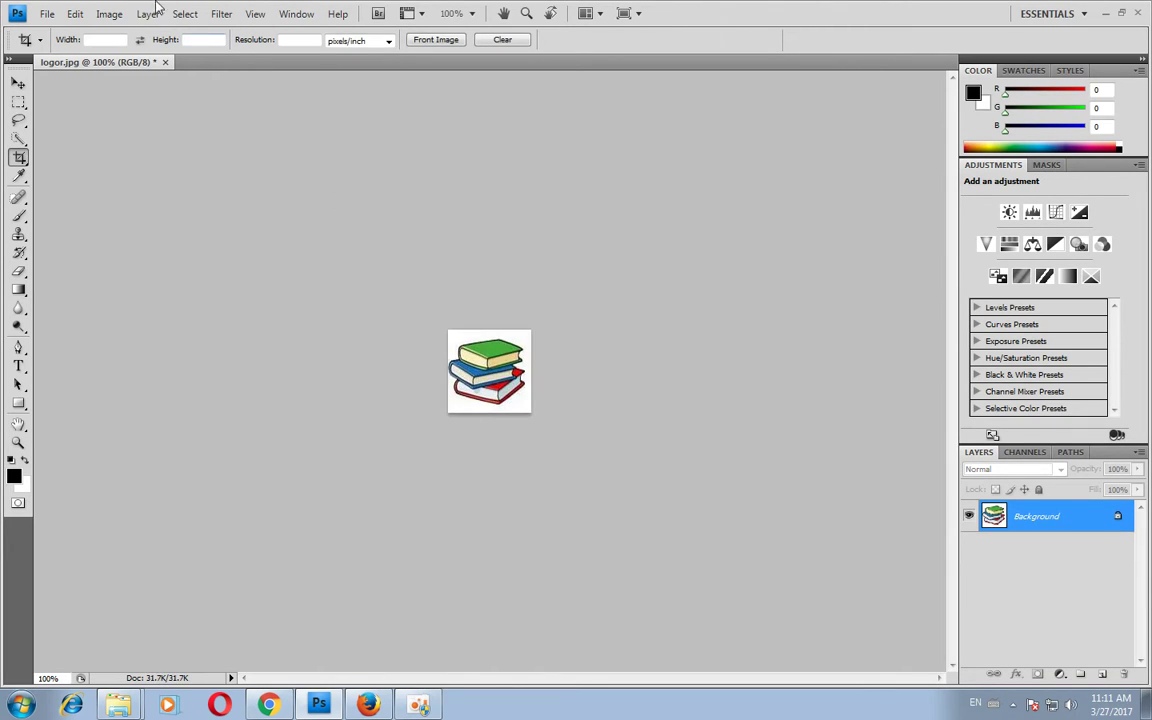
Step: Save the square book image as icon.jpg on the Desktop at maximum JPEG quality 12, and close Photoshop
{"action": "left_click", "coordinate": [47, 14]}
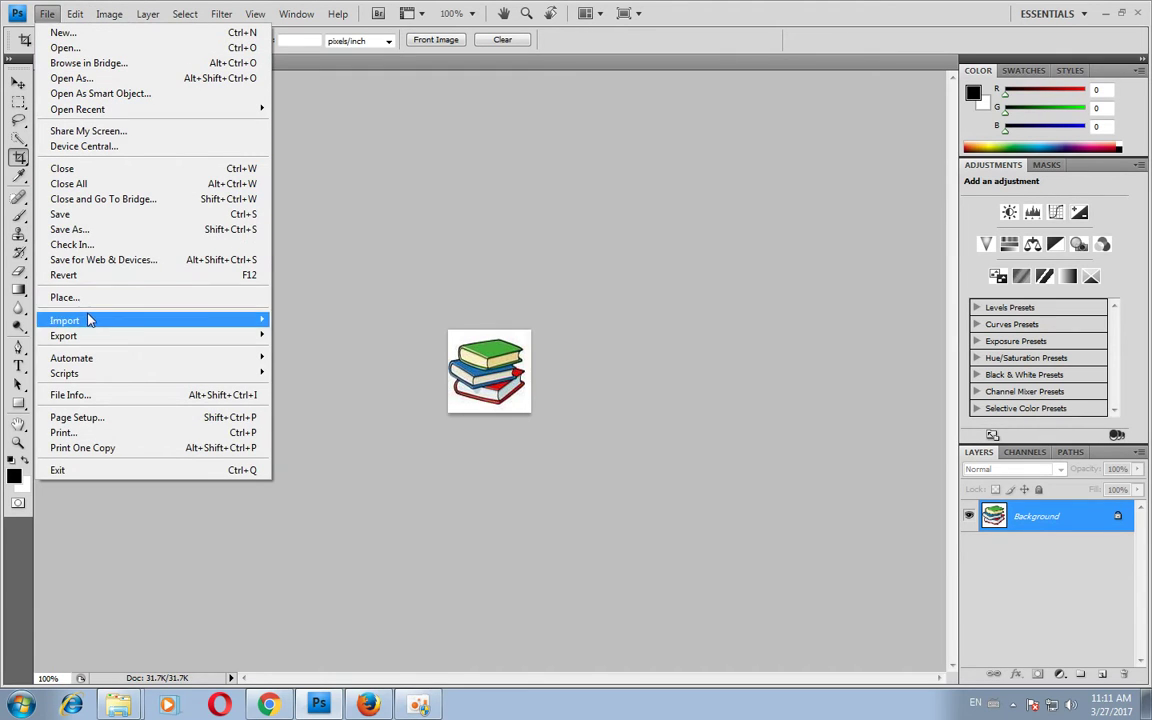
{"action": "left_click", "coordinate": [85, 229]}
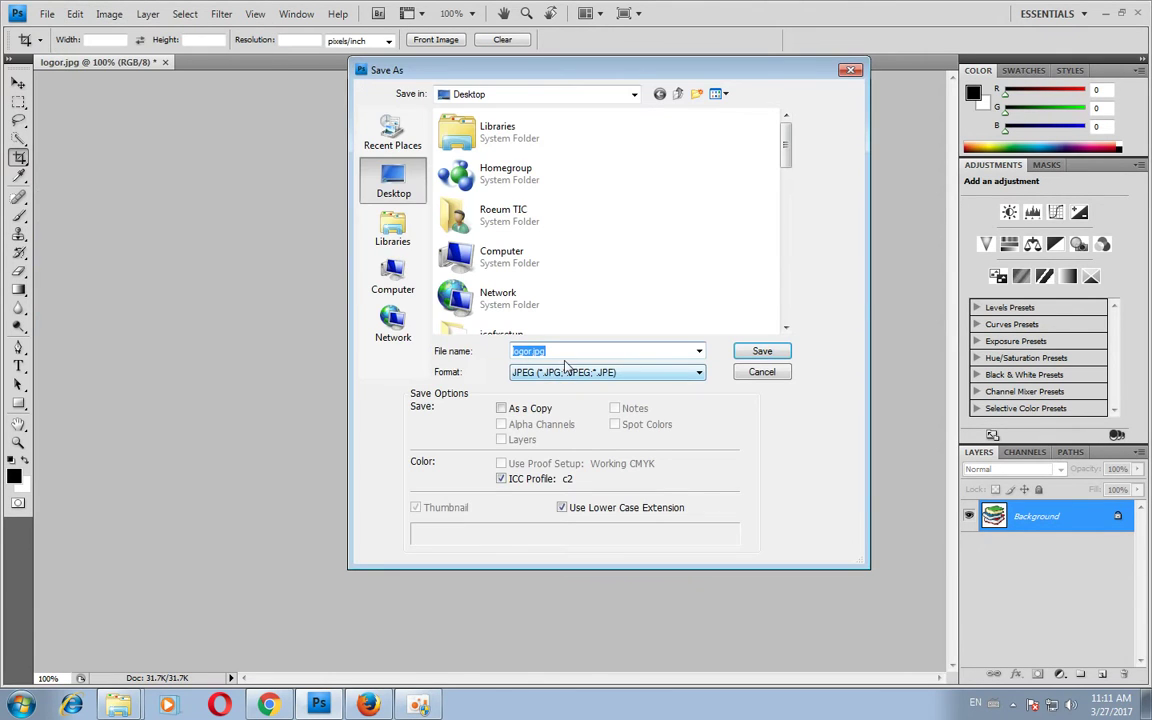
{"action": "type", "text": "icon"}
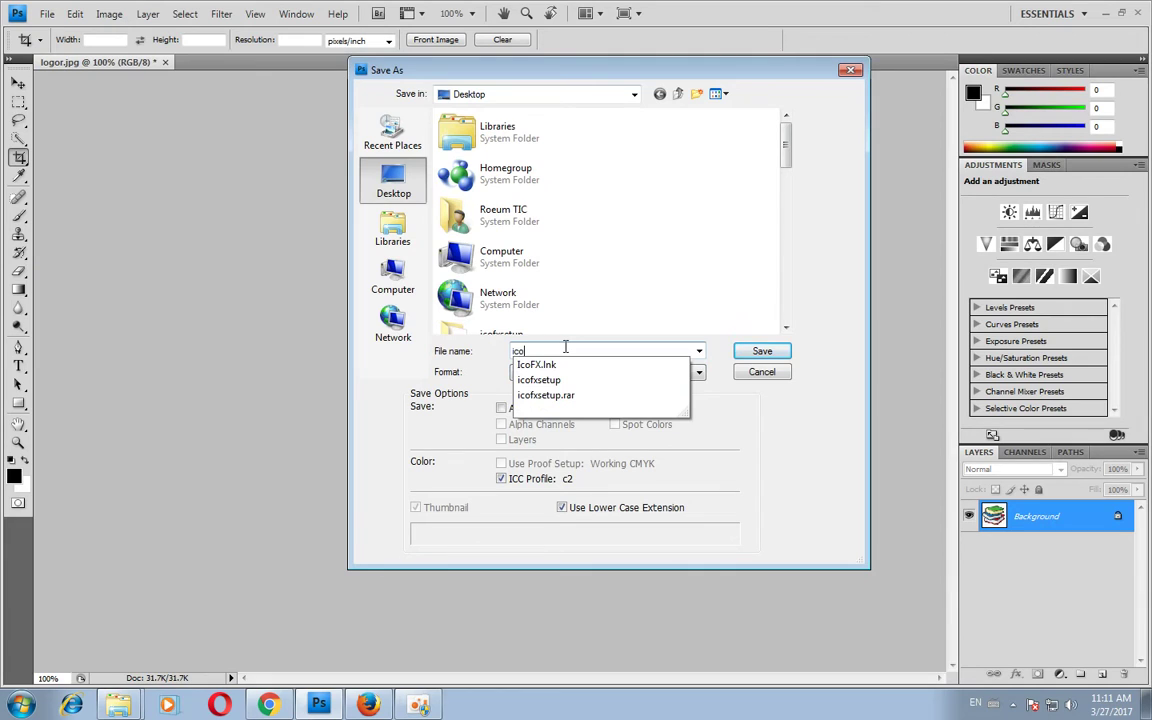
{"action": "left_click", "coordinate": [764, 351]}
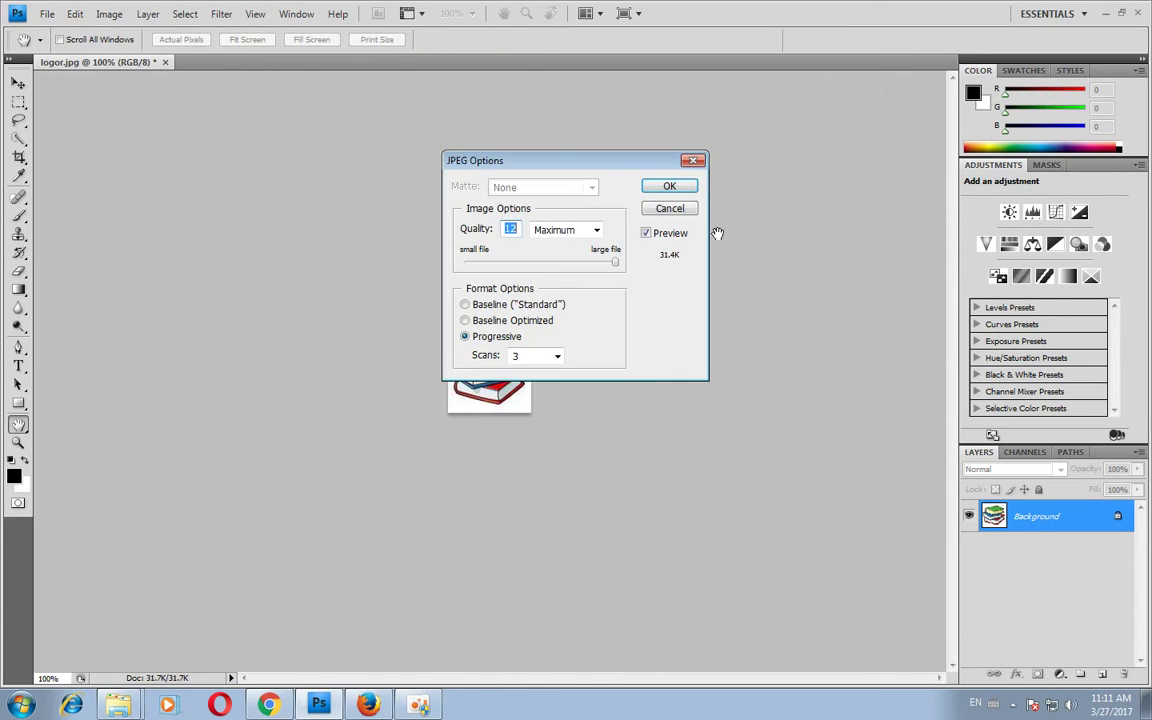
{"action": "left_click", "coordinate": [681, 186]}
{"action": "key", "text": "c"}
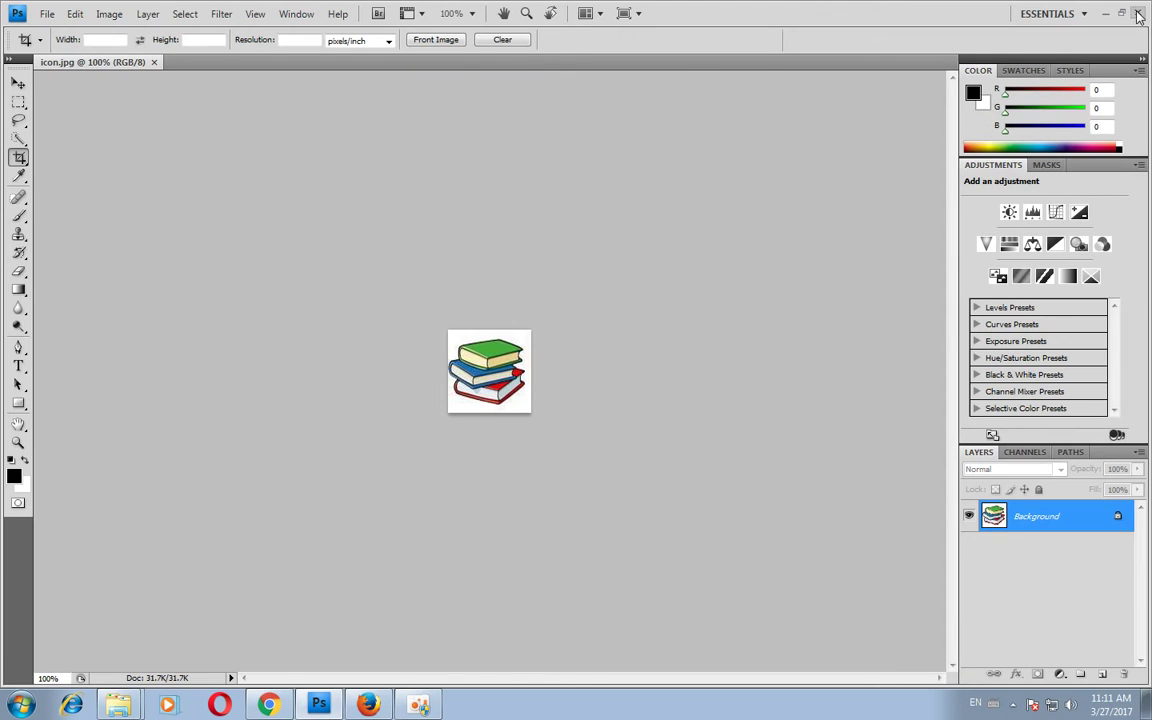
{"action": "left_click", "coordinate": [1138, 13]}
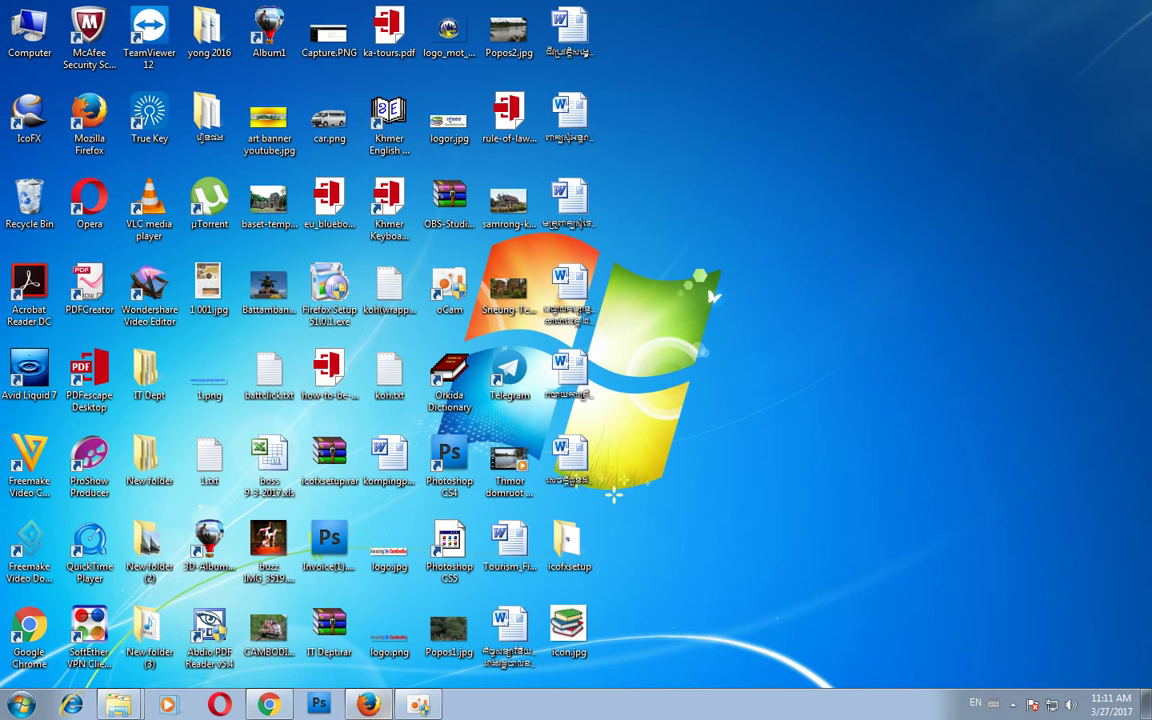
{"action": "left_click", "coordinate": [418, 705]}
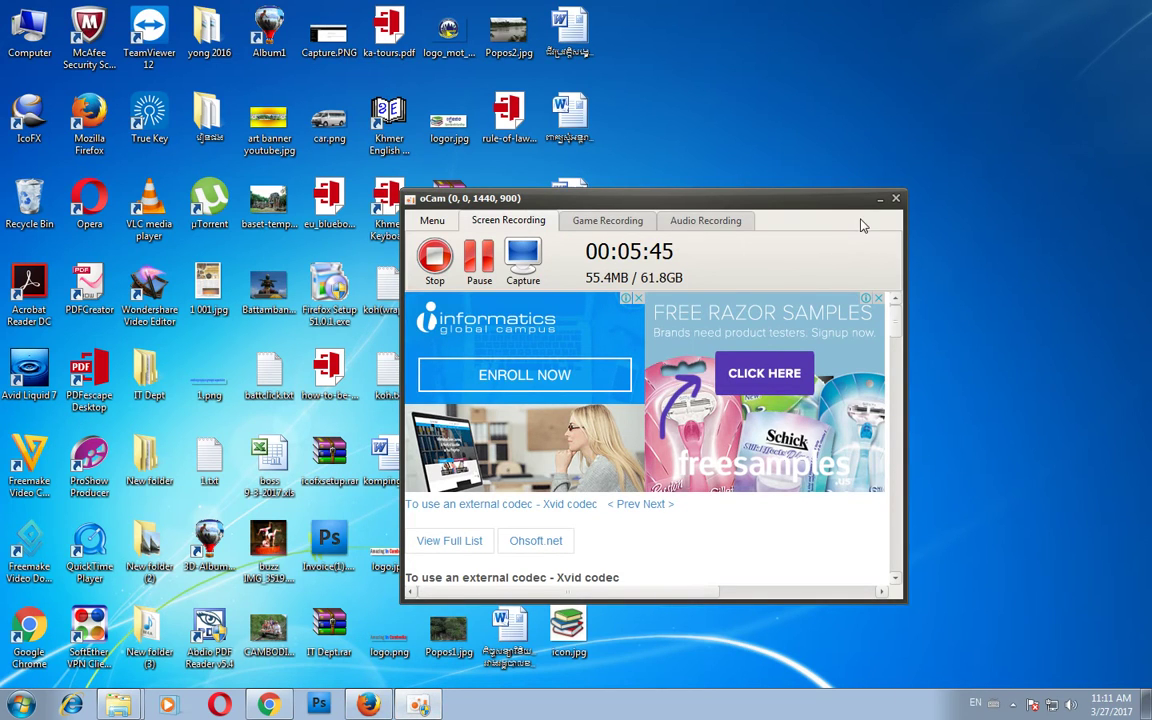
{"action": "left_click", "coordinate": [879, 198]}
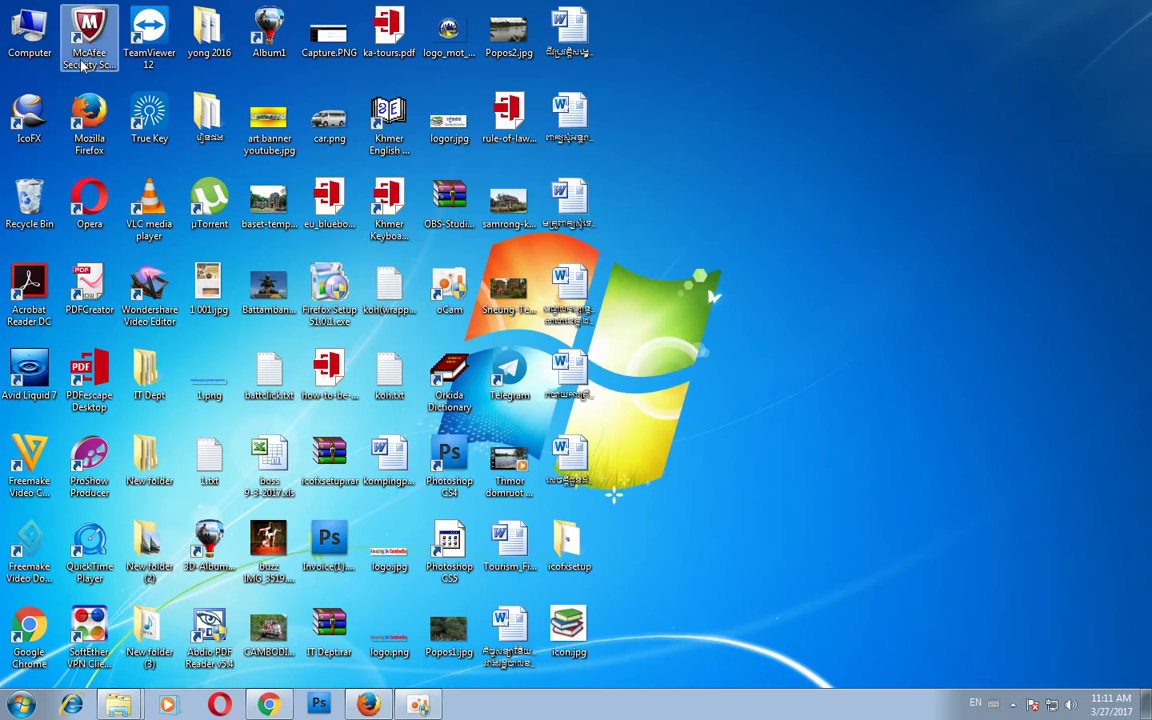
Step: Launch IcoFX from the desktop and dismiss the tip of the day
{"action": "left_click", "coordinate": [12, 110]}
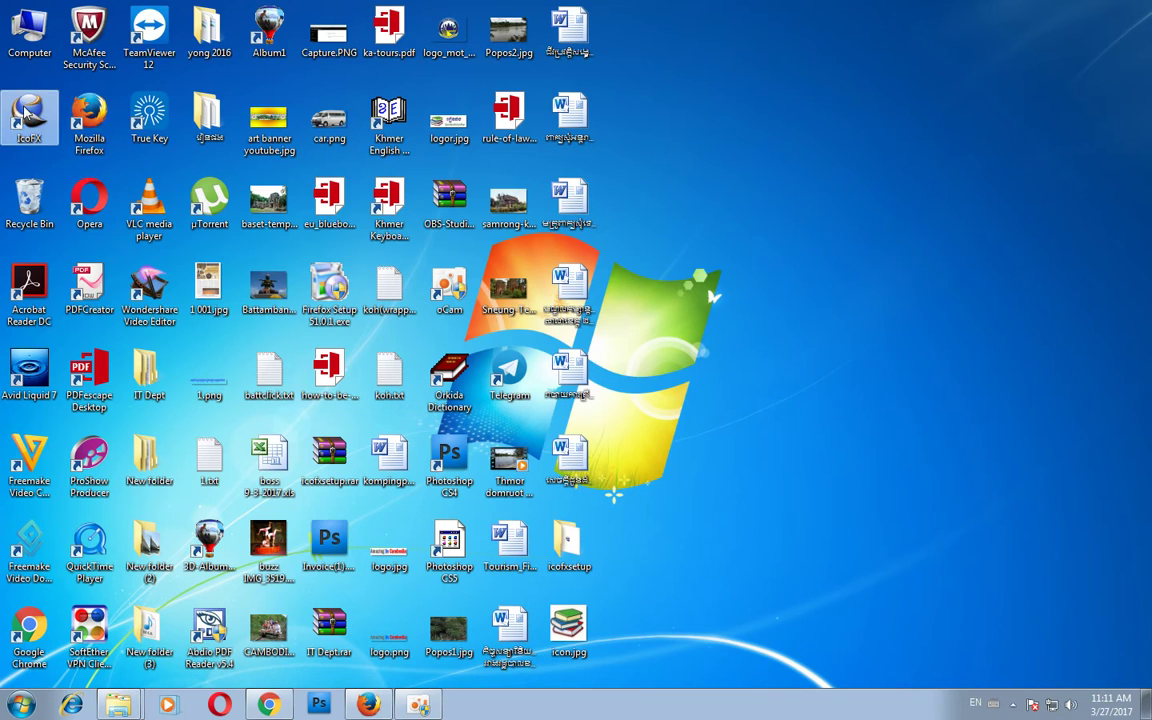
{"action": "double_click", "coordinate": [25, 97]}
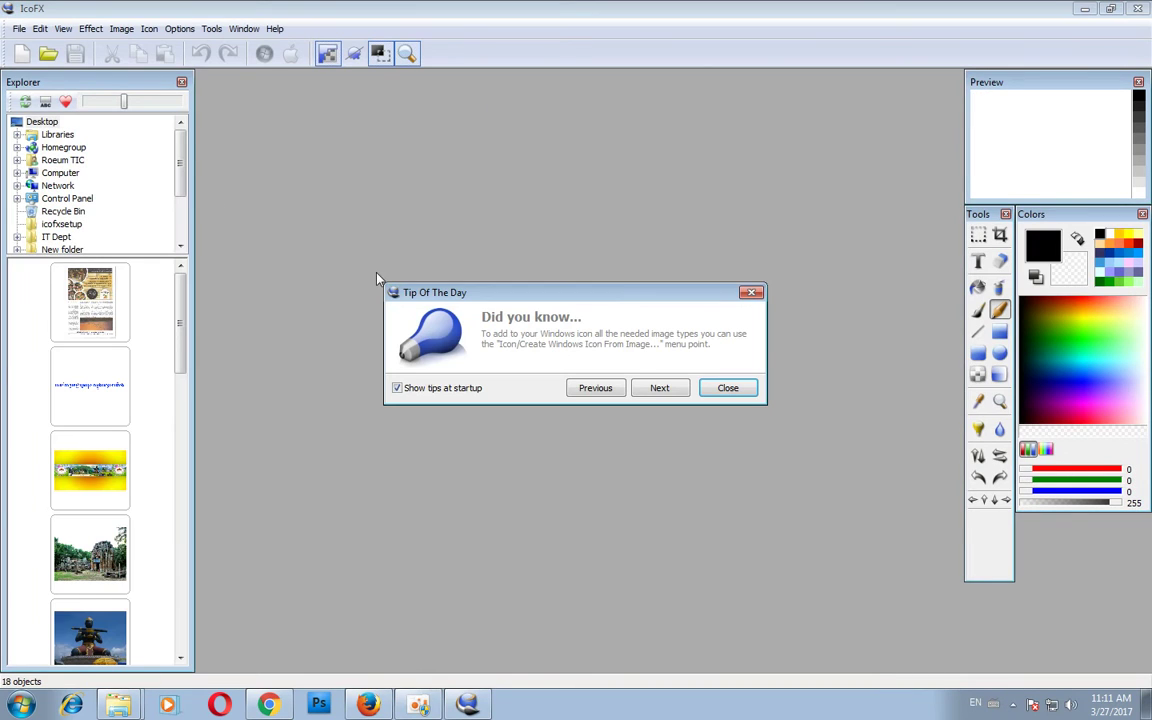
{"action": "left_click", "coordinate": [728, 390]}
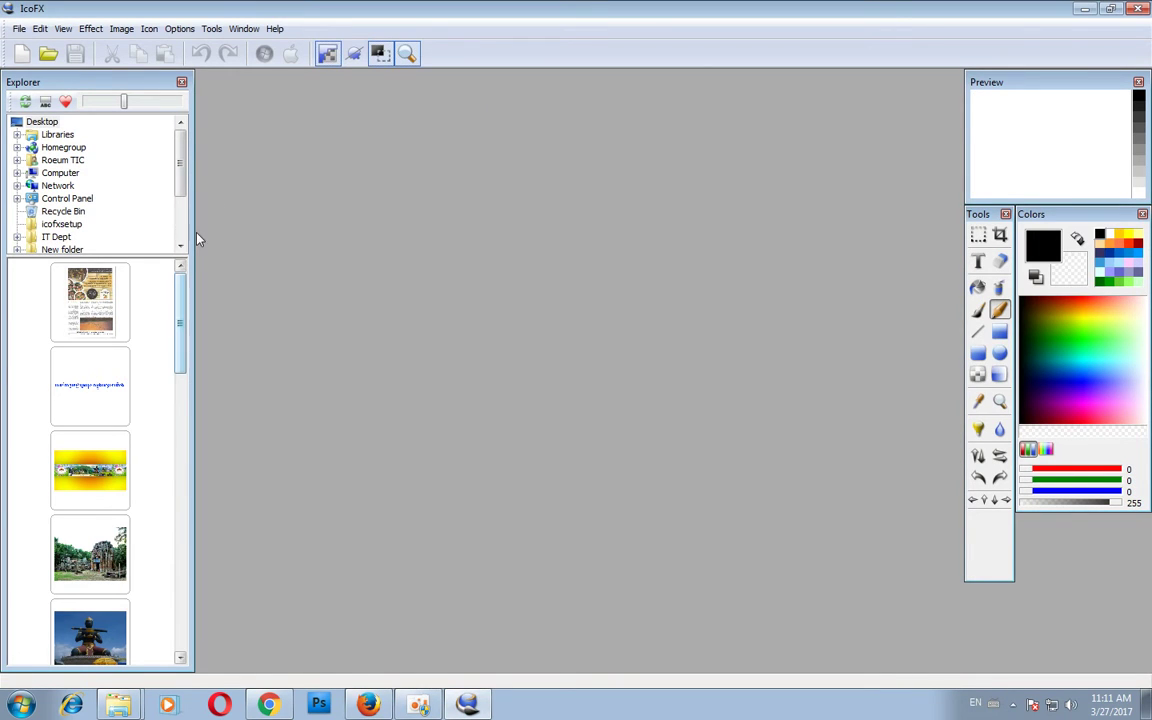
Step: Start a new icon from the book image, using True Color + Alpha Channel (32 bits) at 48 x 48
{"action": "left_click_drag", "start_coordinate": [182, 290], "coordinate": [182, 440]}
{"action": "left_click", "coordinate": [92, 440]}
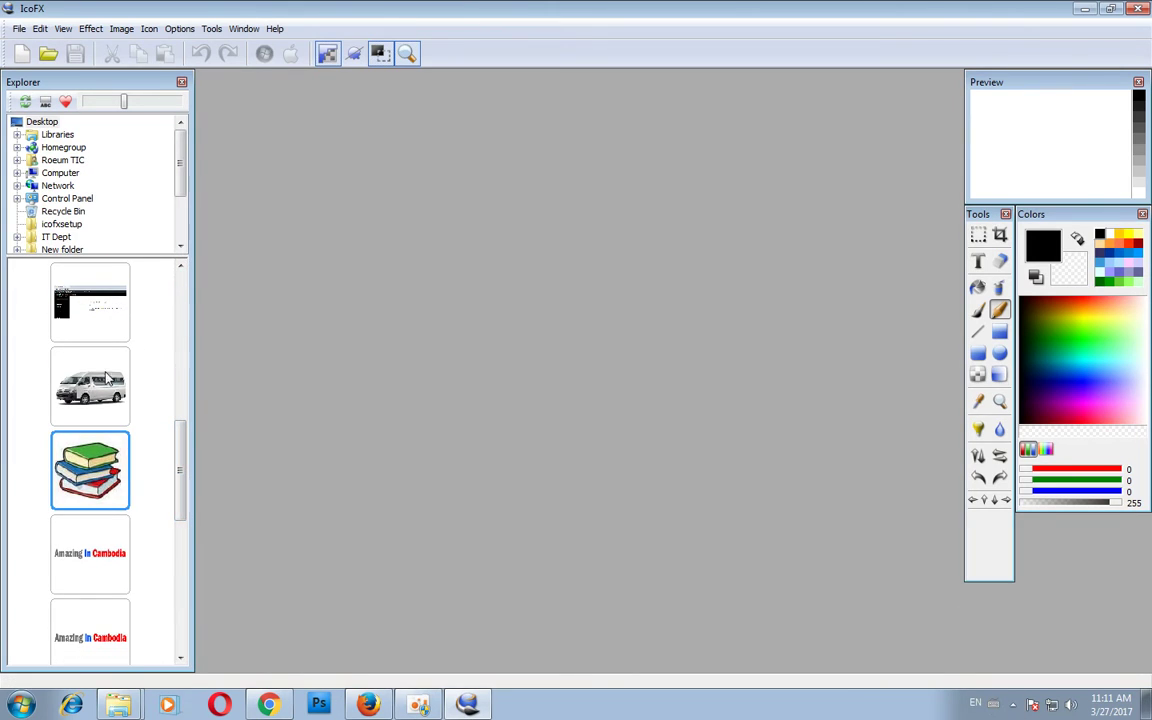
{"action": "double_click", "coordinate": [90, 440]}
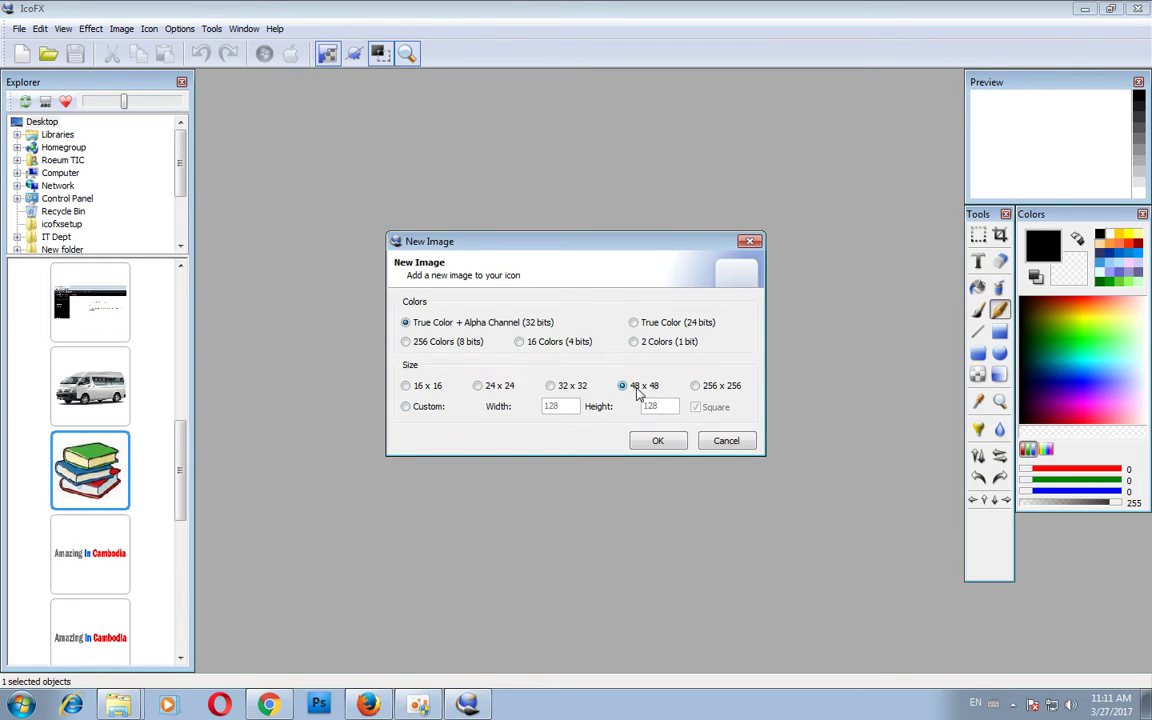
{"action": "left_click", "coordinate": [657, 441]}
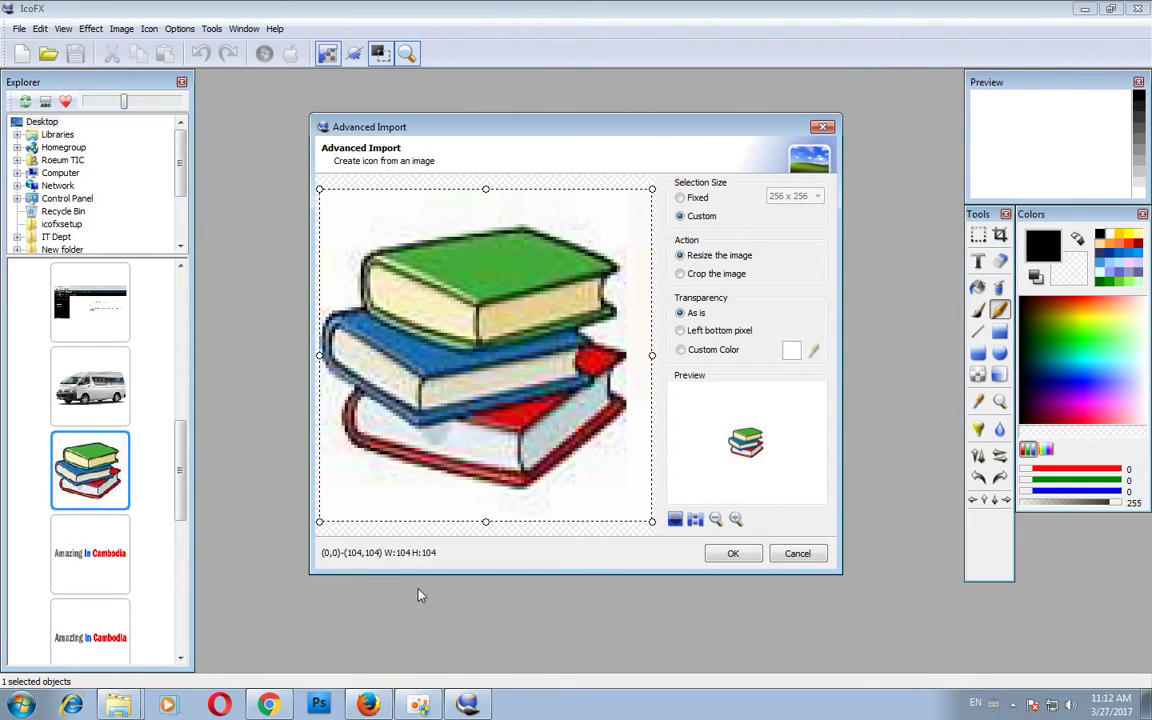
Step: Switch to Chrome to view the site icon on the Advertise Widely tab, and return to IcoFX
{"action": "left_click", "coordinate": [270, 706]}
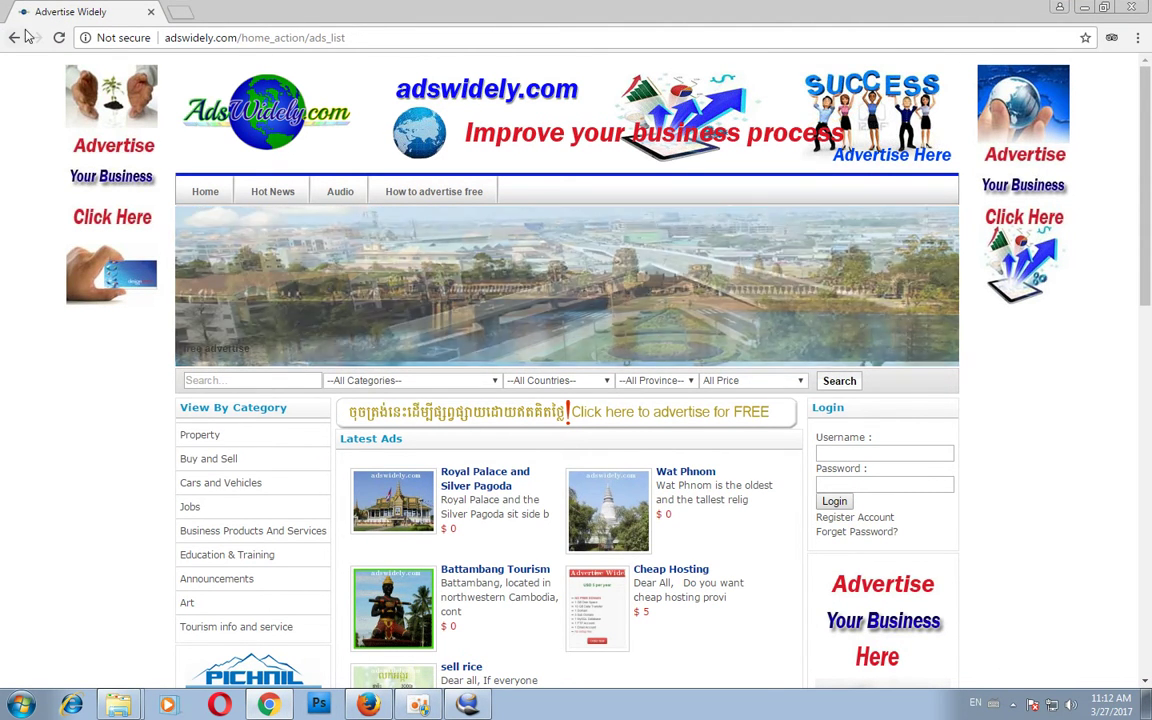
{"action": "mouse_move", "coordinate": [470, 708]}
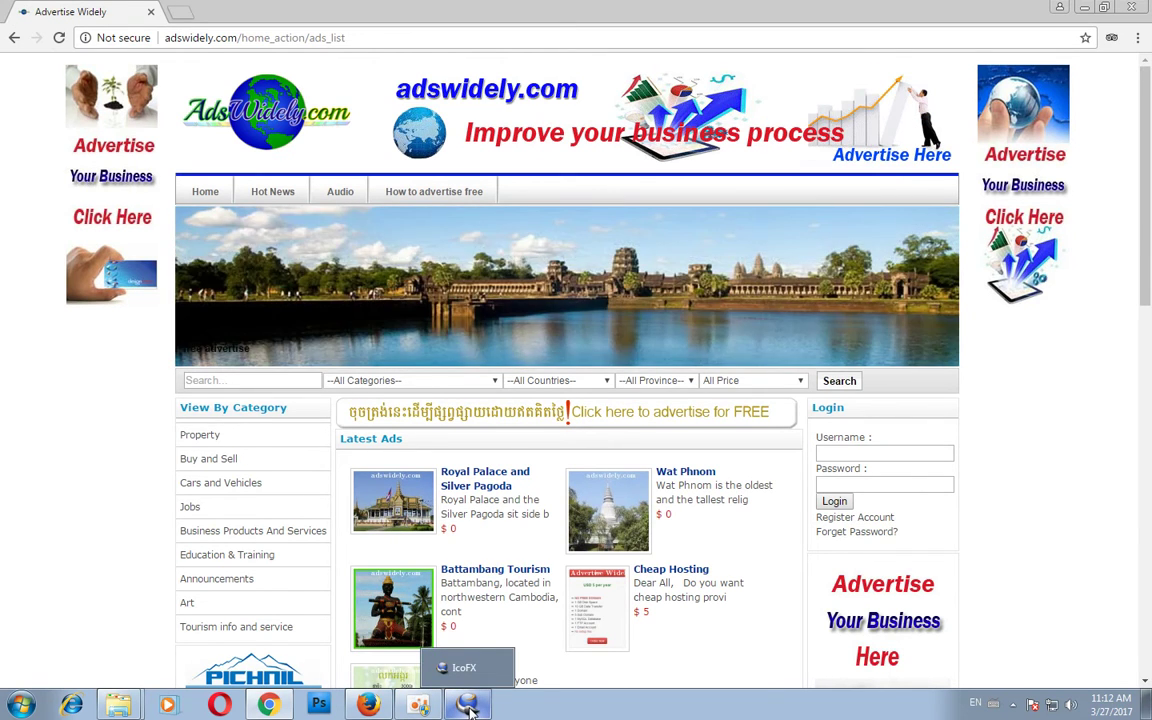
{"action": "left_click", "coordinate": [470, 707]}
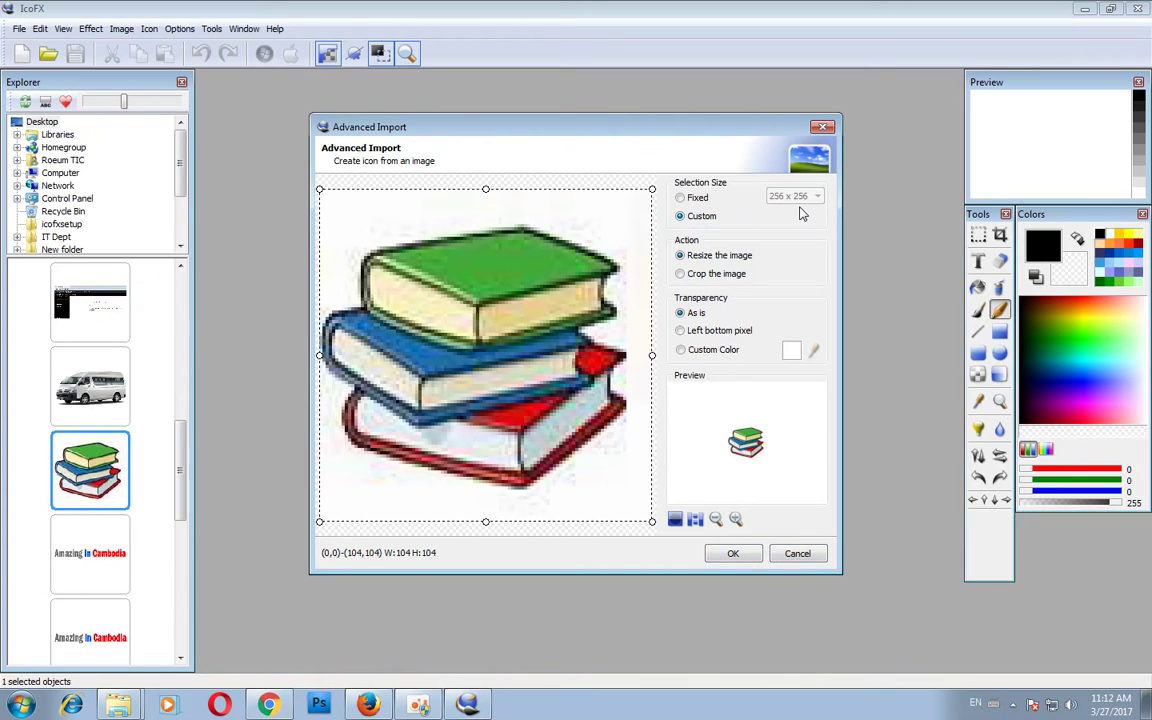
Step: Import the full book image with the resize action and save the Windows icon as favicon.ico on the Desktop
{"action": "left_click", "coordinate": [731, 552]}
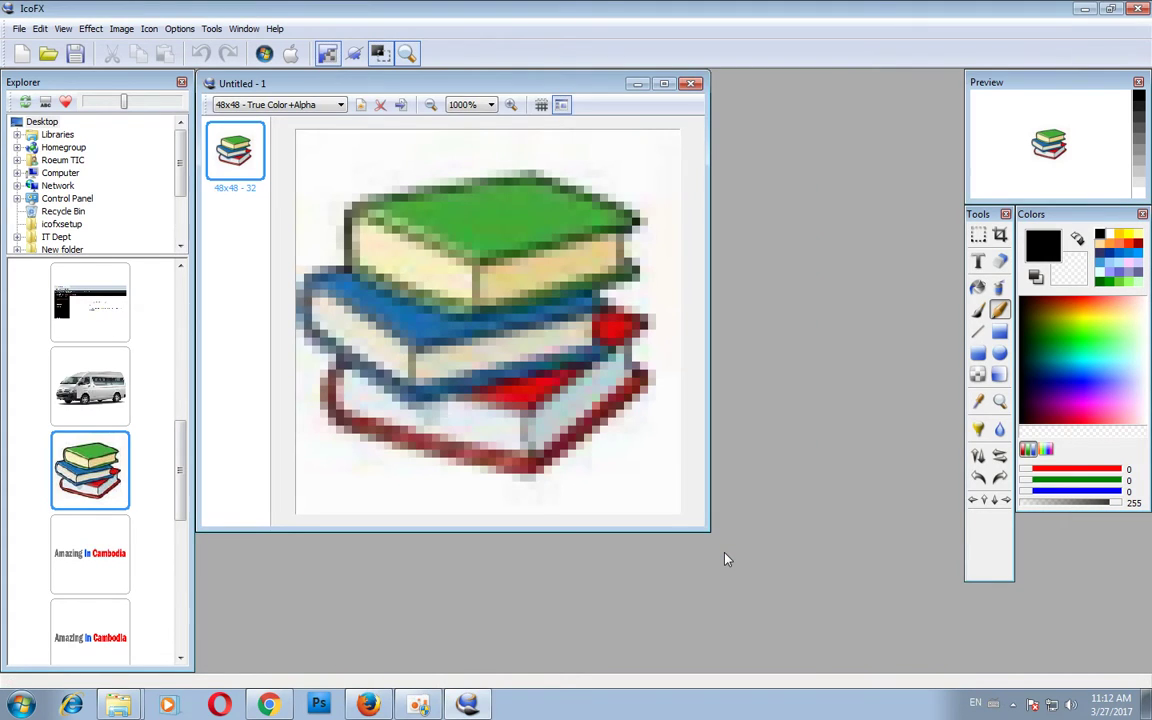
{"action": "left_click", "coordinate": [75, 54]}
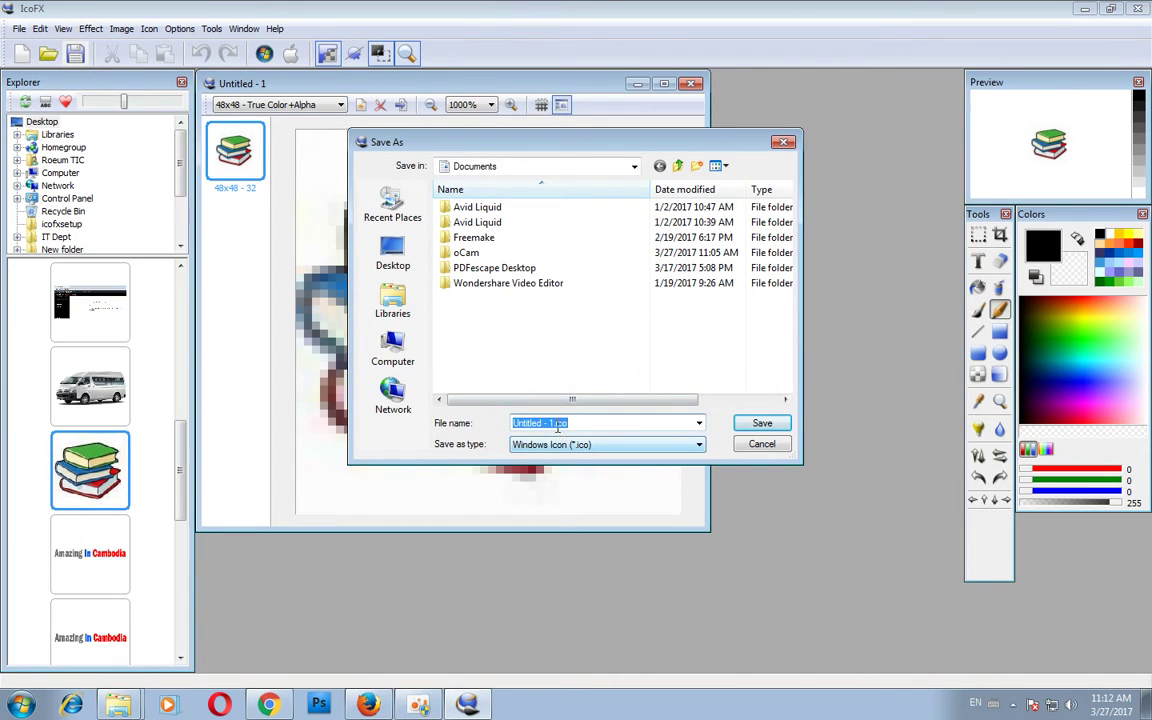
{"action": "left_click_drag", "start_coordinate": [553, 425], "coordinate": [496, 426]}
{"action": "type", "text": "f"}
{"action": "key", "text": "Tab"}
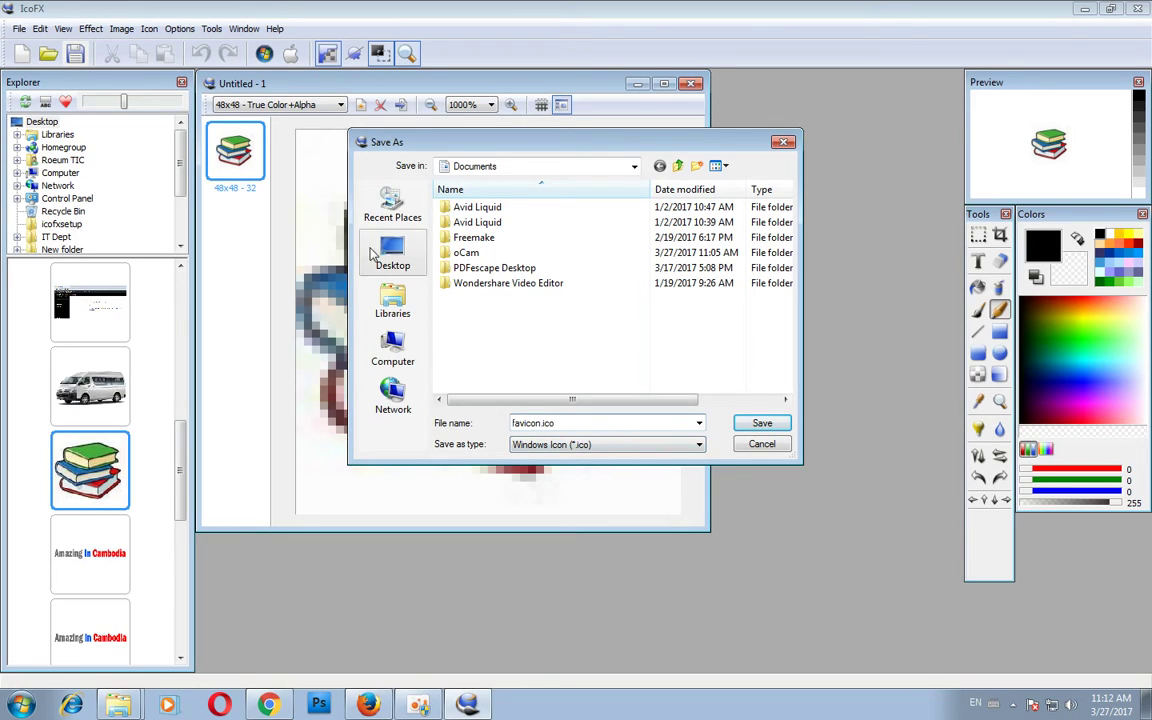
{"action": "left_click", "coordinate": [393, 255]}
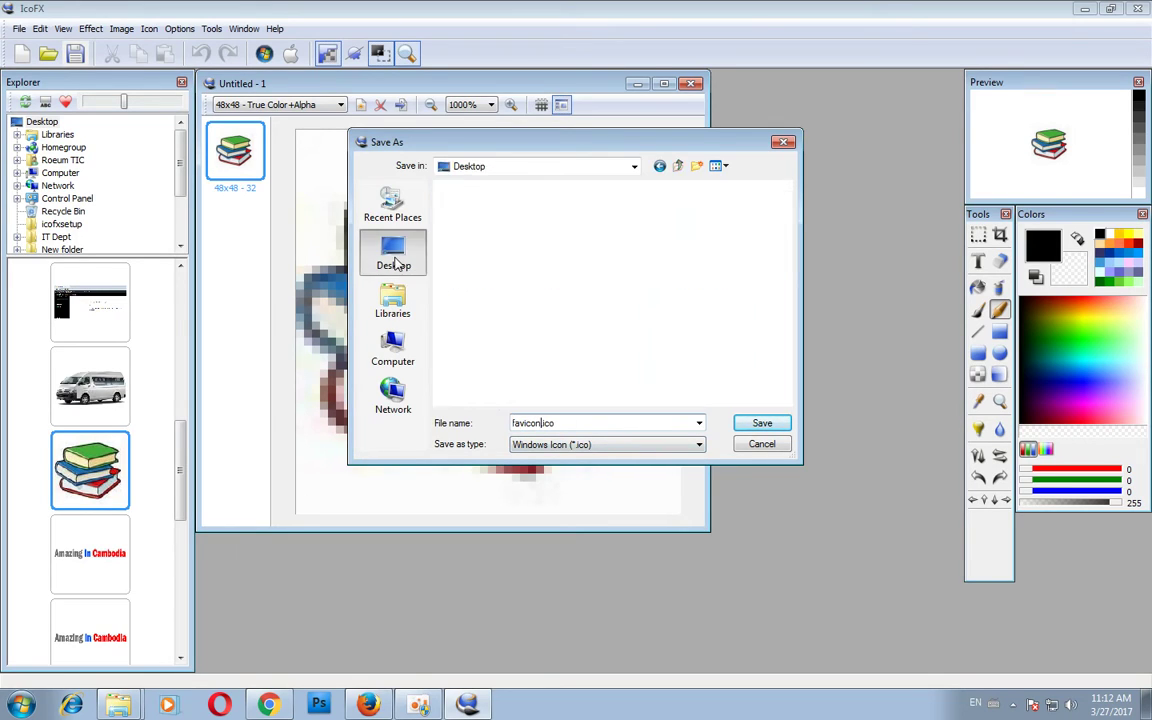
{"action": "left_click", "coordinate": [763, 424]}
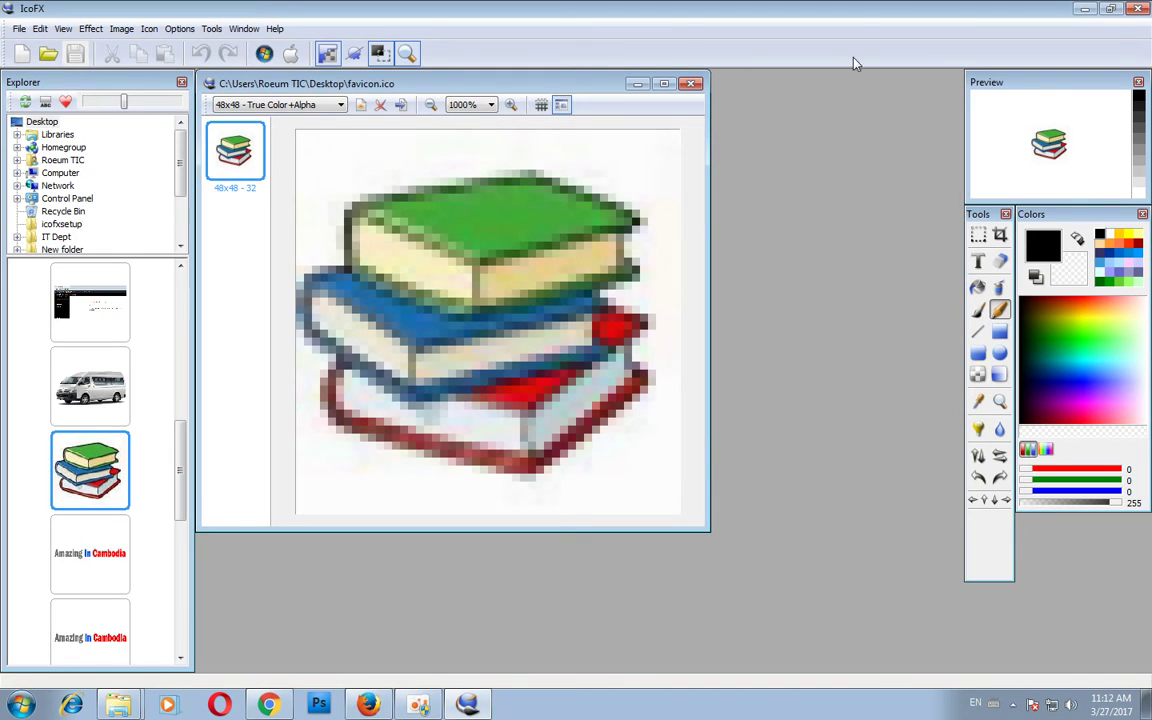
Step: Minimize IcoFX and Chrome, and select favicon.ico on the desktop to check it
{"action": "left_click", "coordinate": [1086, 10]}
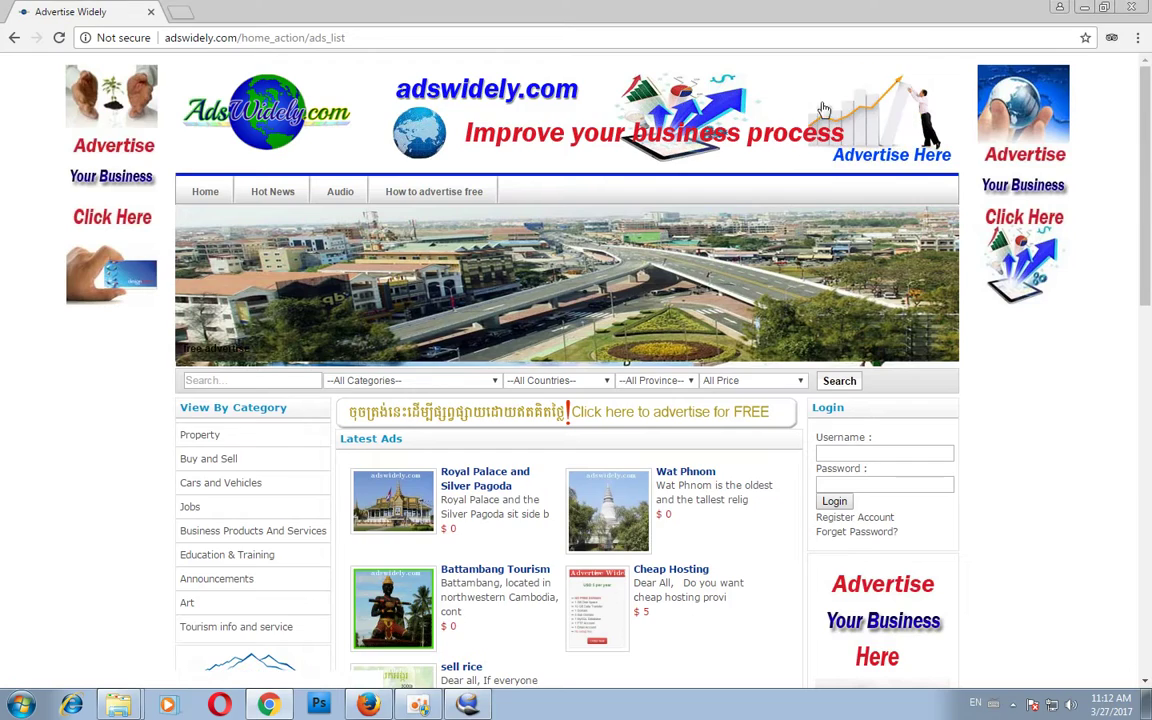
{"action": "left_click", "coordinate": [1083, 10]}
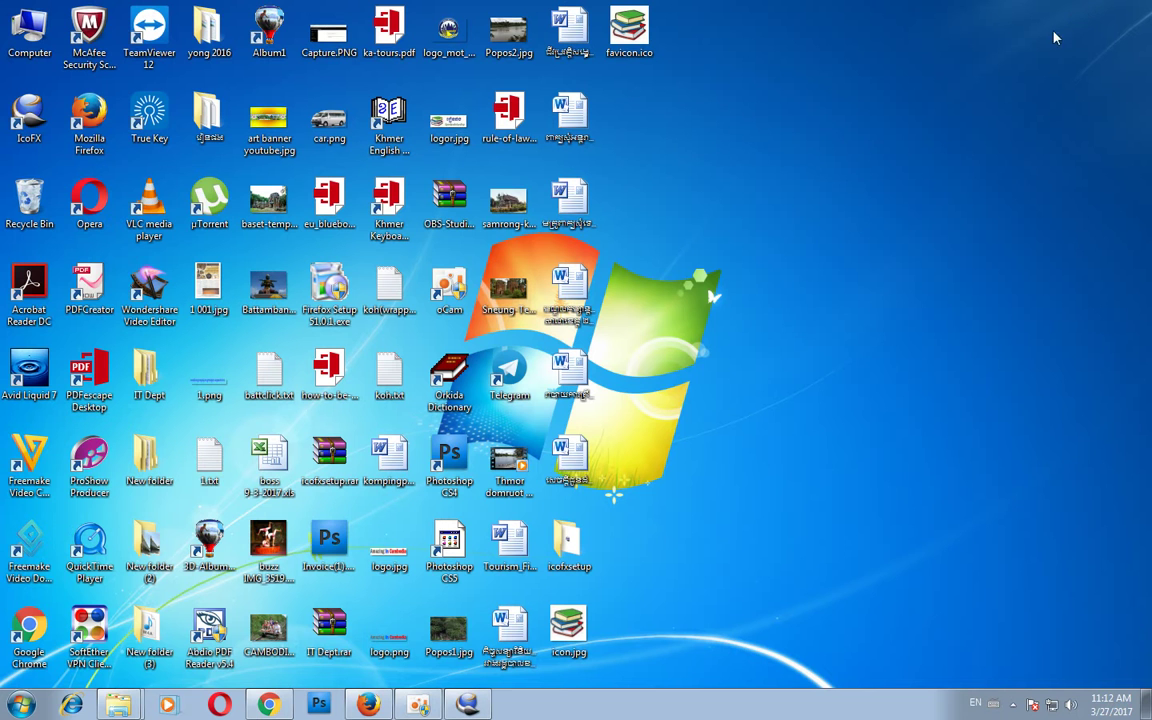
{"action": "left_click", "coordinate": [628, 30]}
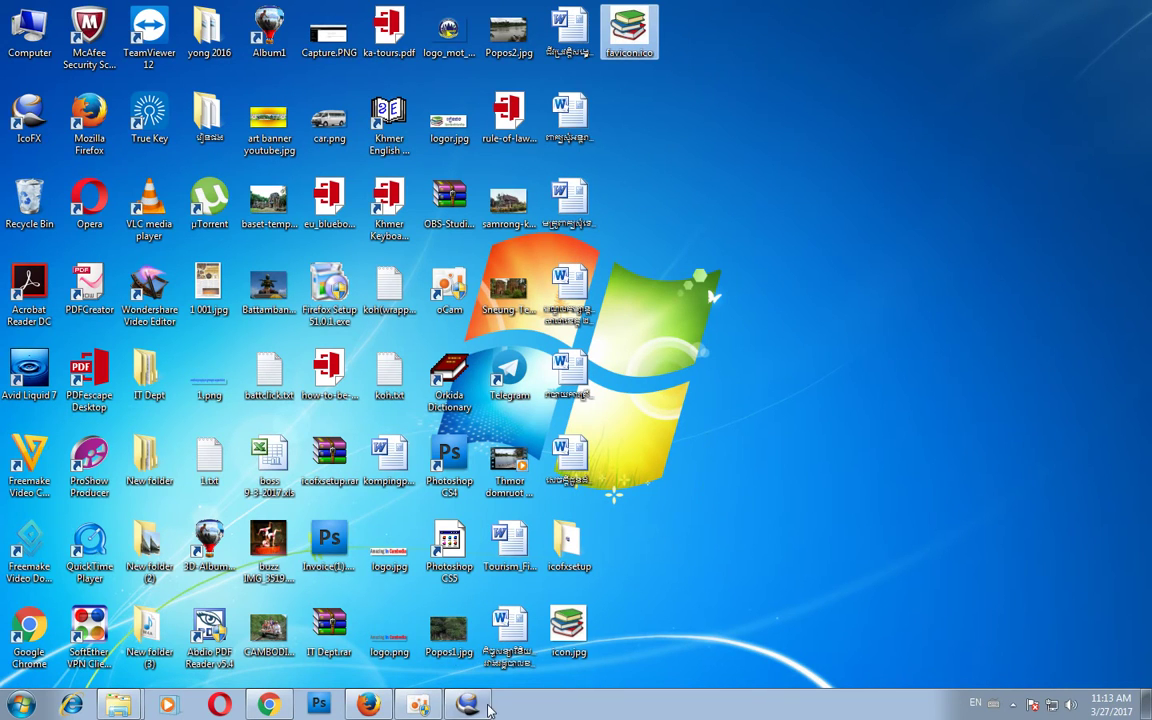
Step: Switch to Firefox, return to the WordPress Themes page and open the customizer for the active Point theme
{"action": "mouse_move", "coordinate": [368, 705]}
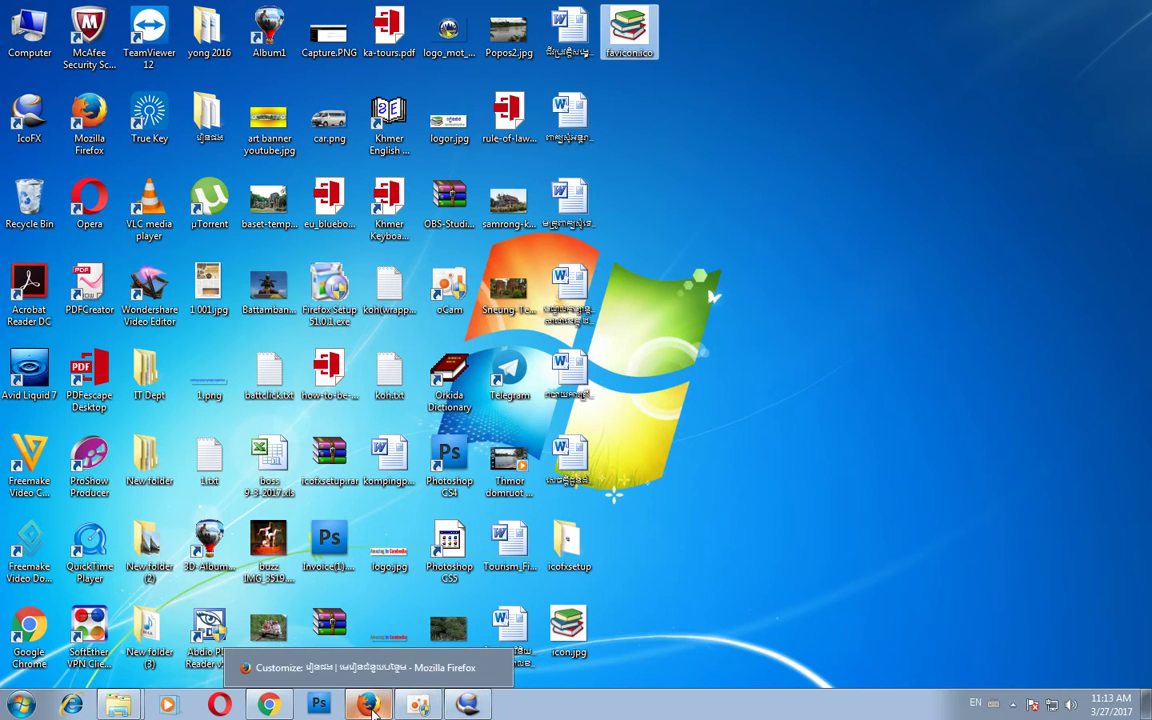
{"action": "left_click", "coordinate": [340, 663]}
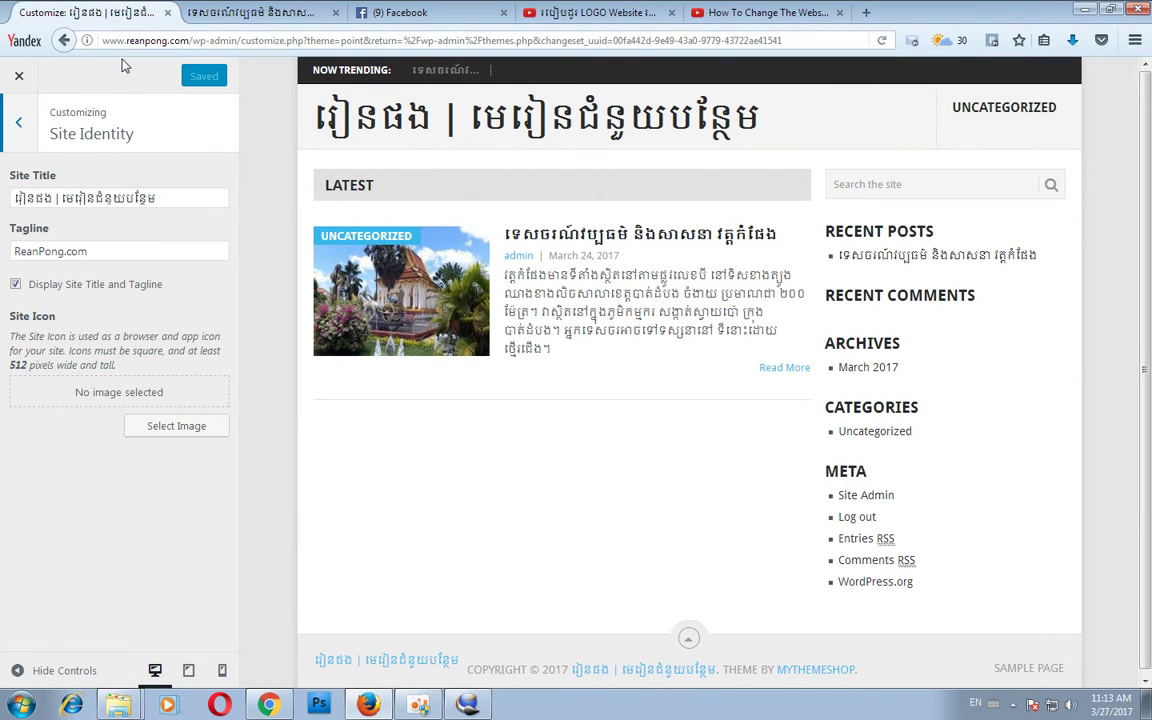
{"action": "left_click", "coordinate": [63, 40]}
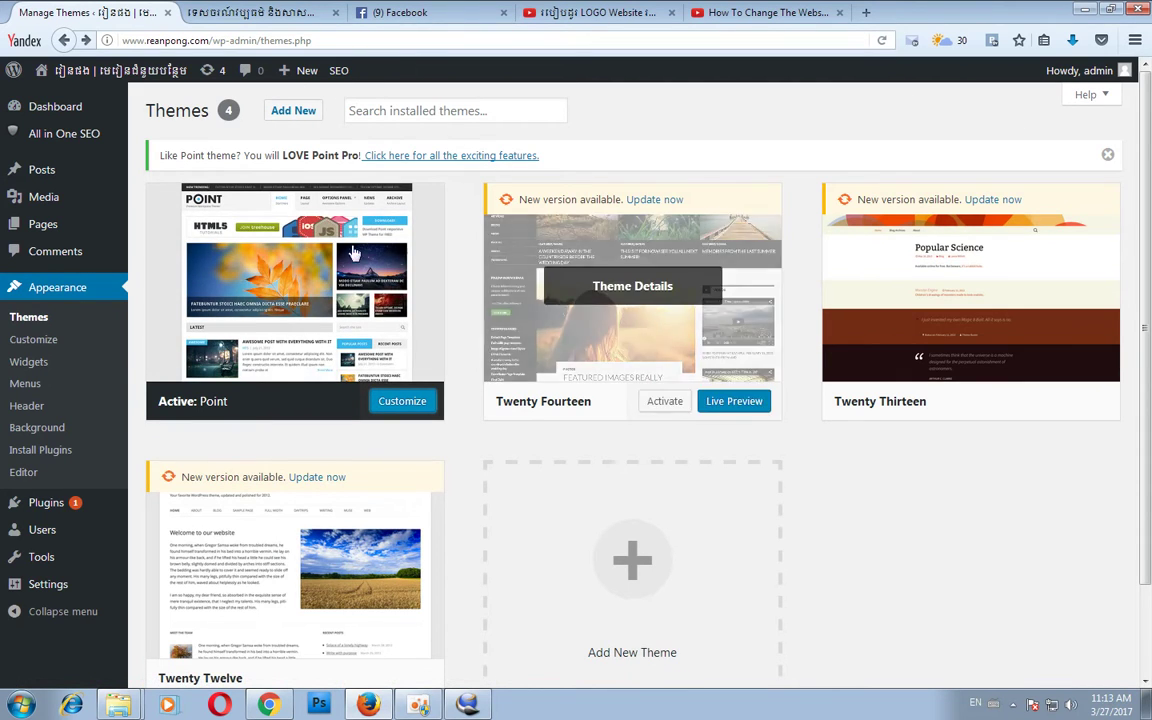
{"action": "left_click", "coordinate": [402, 403]}
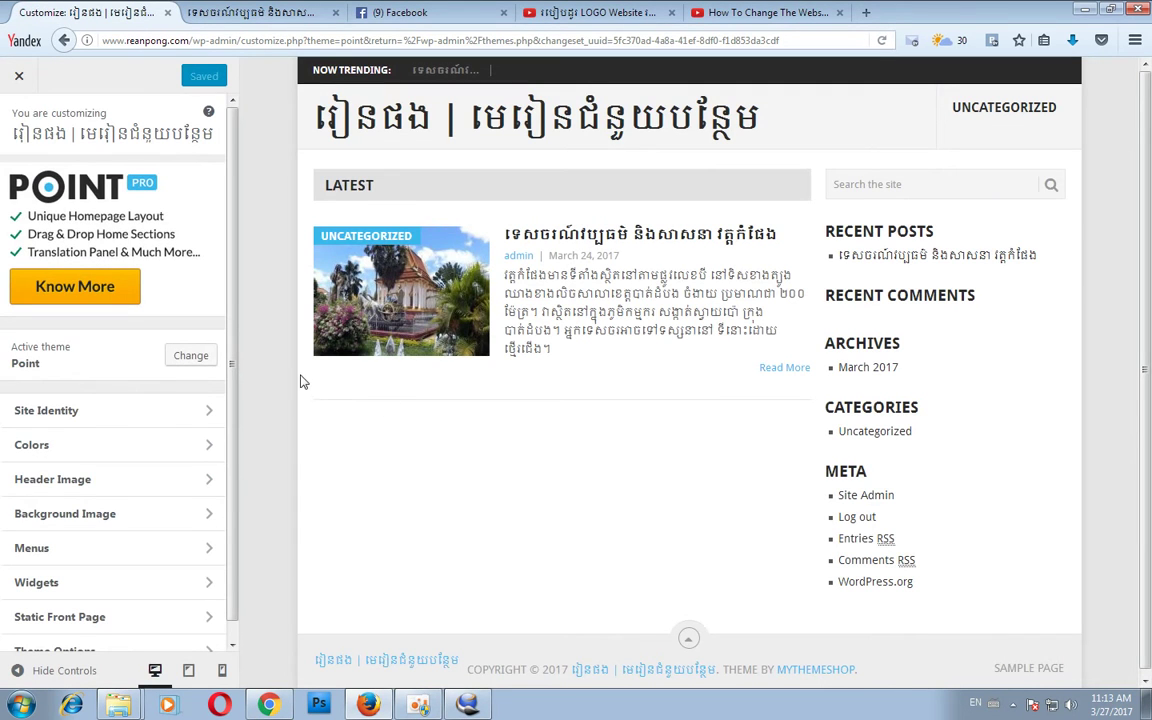
Step: Examine the Header Image section and the theme options' Header Settings for a site icon option, and close the customizer
{"action": "left_click", "coordinate": [185, 487]}
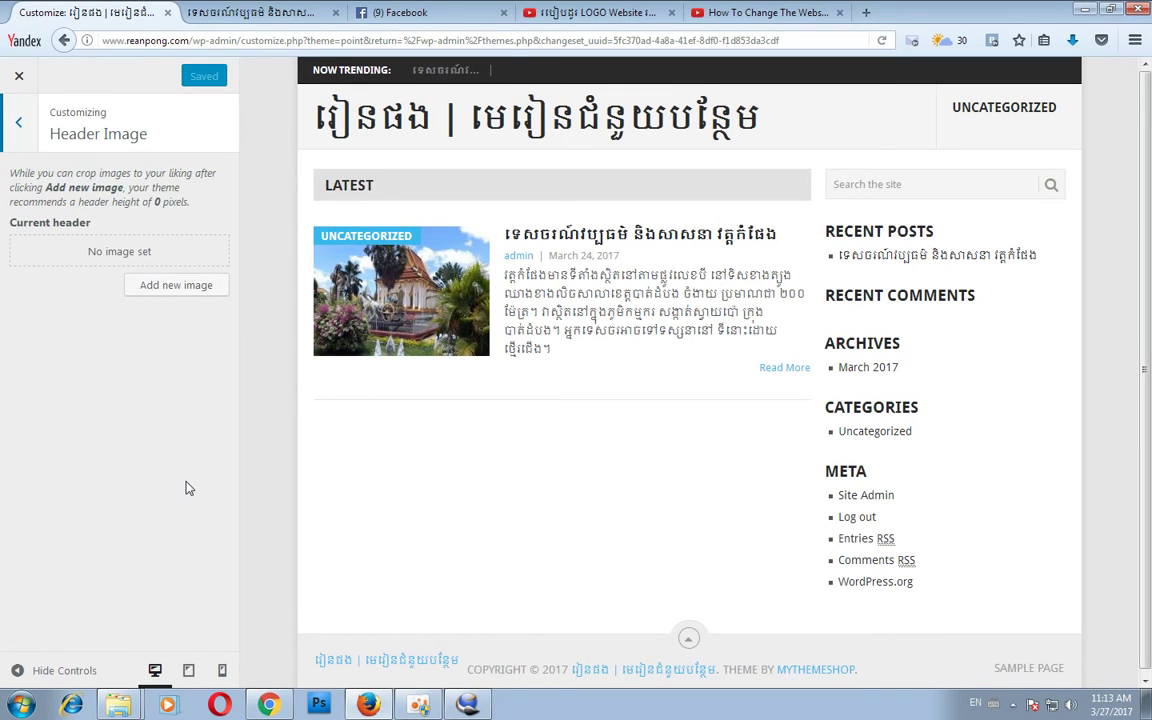
{"action": "left_click", "coordinate": [18, 121]}
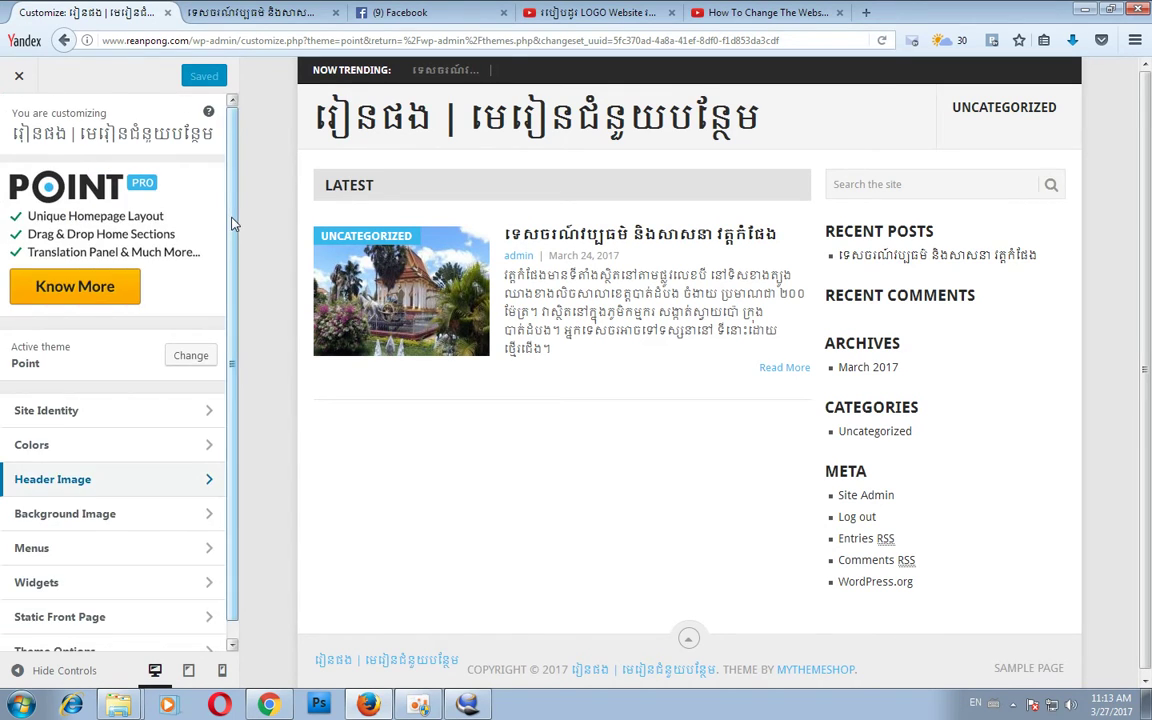
{"action": "left_click_drag", "start_coordinate": [228, 201], "coordinate": [232, 268]}
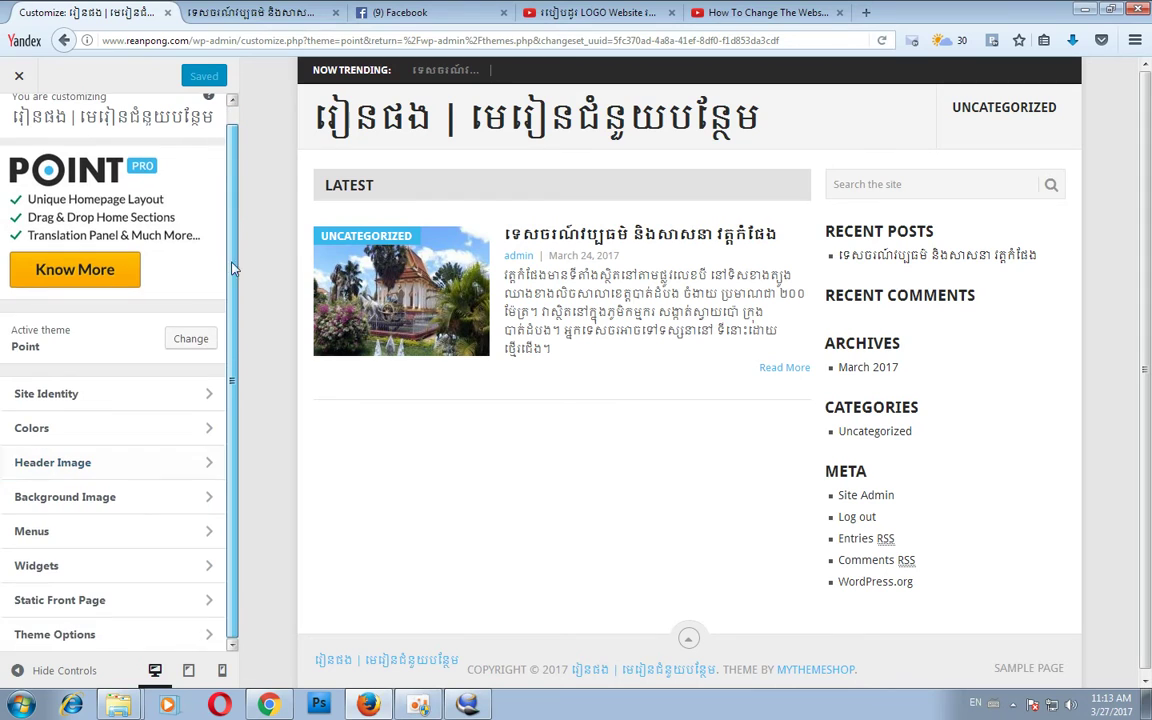
{"action": "left_click", "coordinate": [66, 638]}
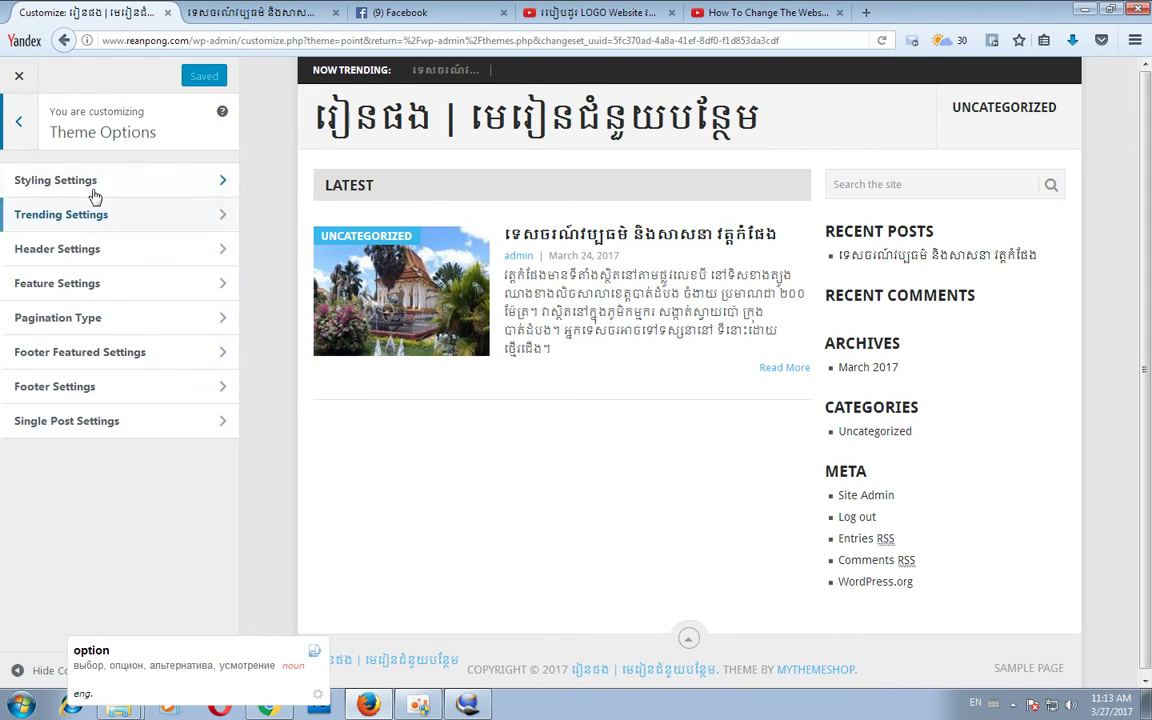
{"action": "left_click", "coordinate": [93, 249]}
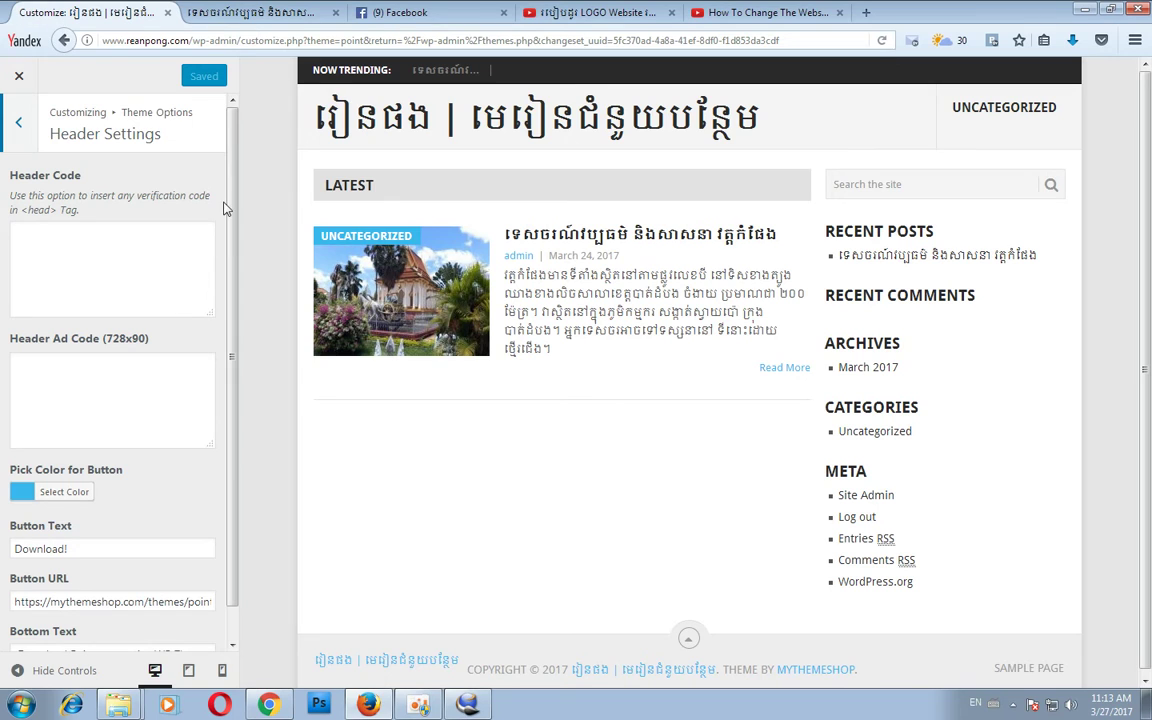
{"action": "scroll", "coordinate": [222, 343], "scroll_direction": "down", "scroll_amount": 2}
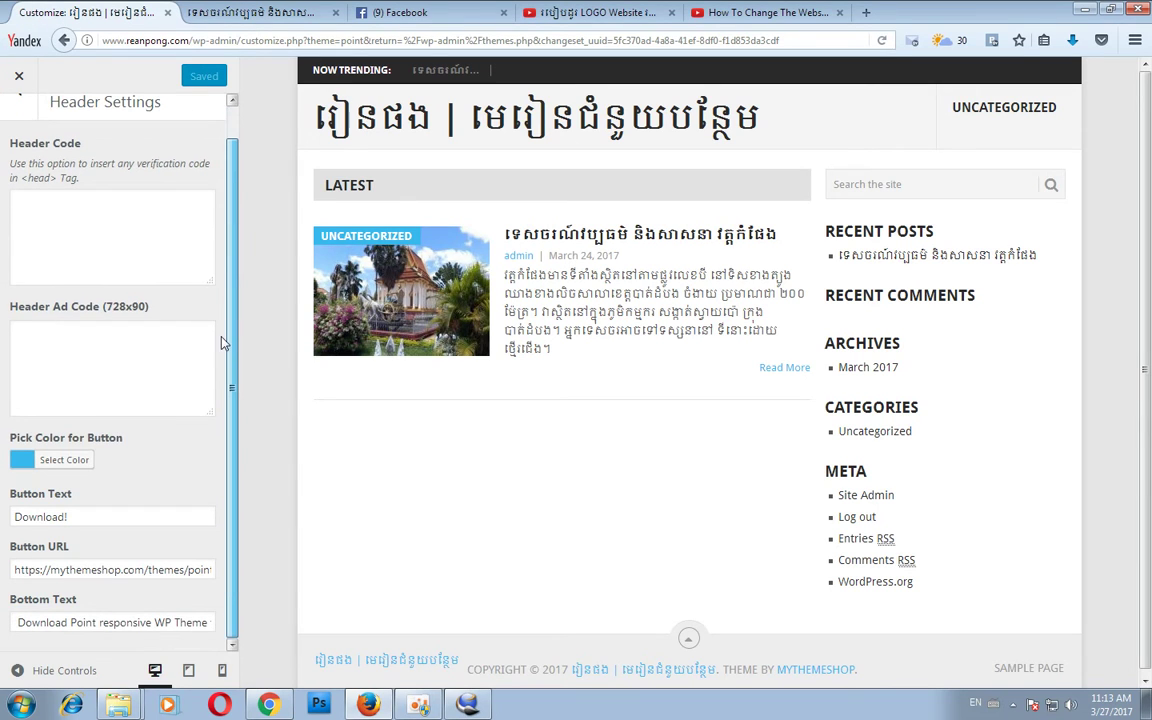
{"action": "left_click", "coordinate": [19, 75]}
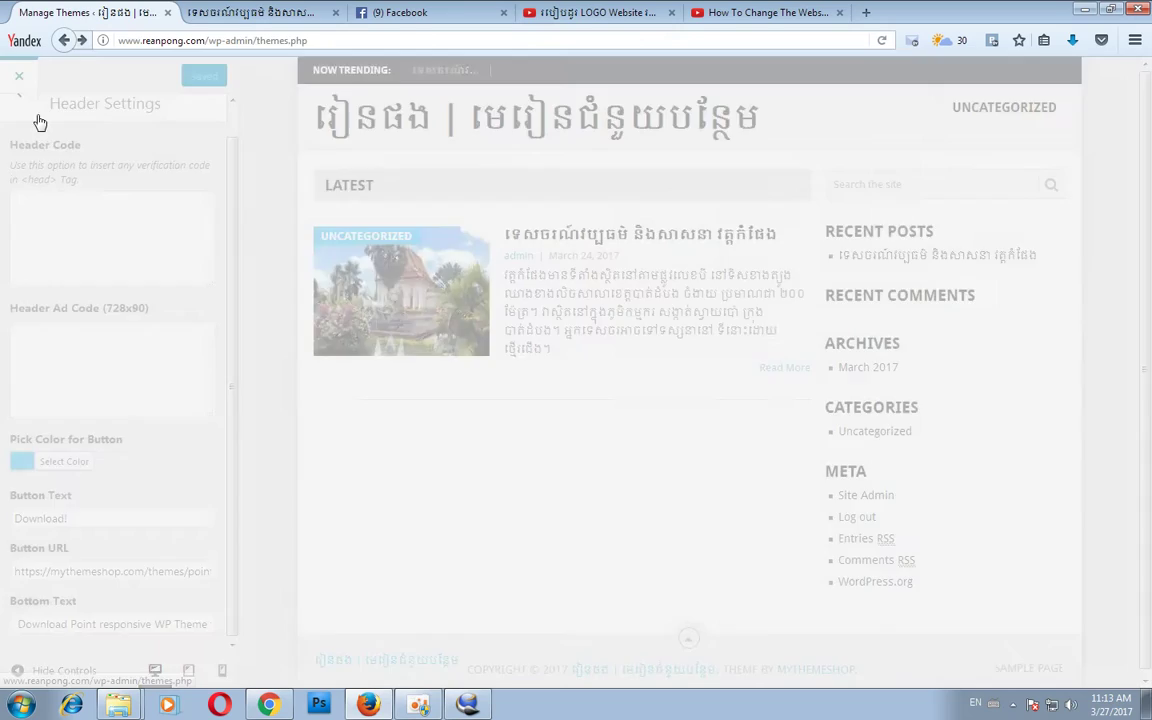
{"action": "key", "text": "shift"}
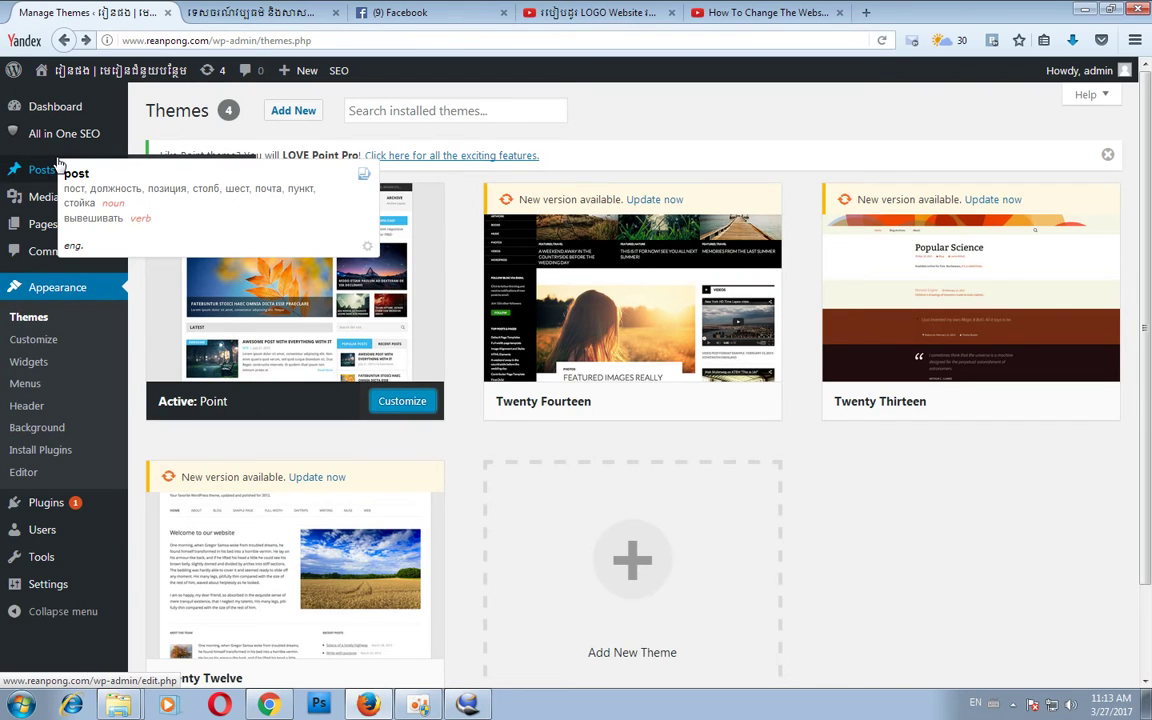
Step: Reopen the Point theme's customizer and recheck the Header Image section and the Header Settings for a site icon option
{"action": "left_click", "coordinate": [395, 402]}
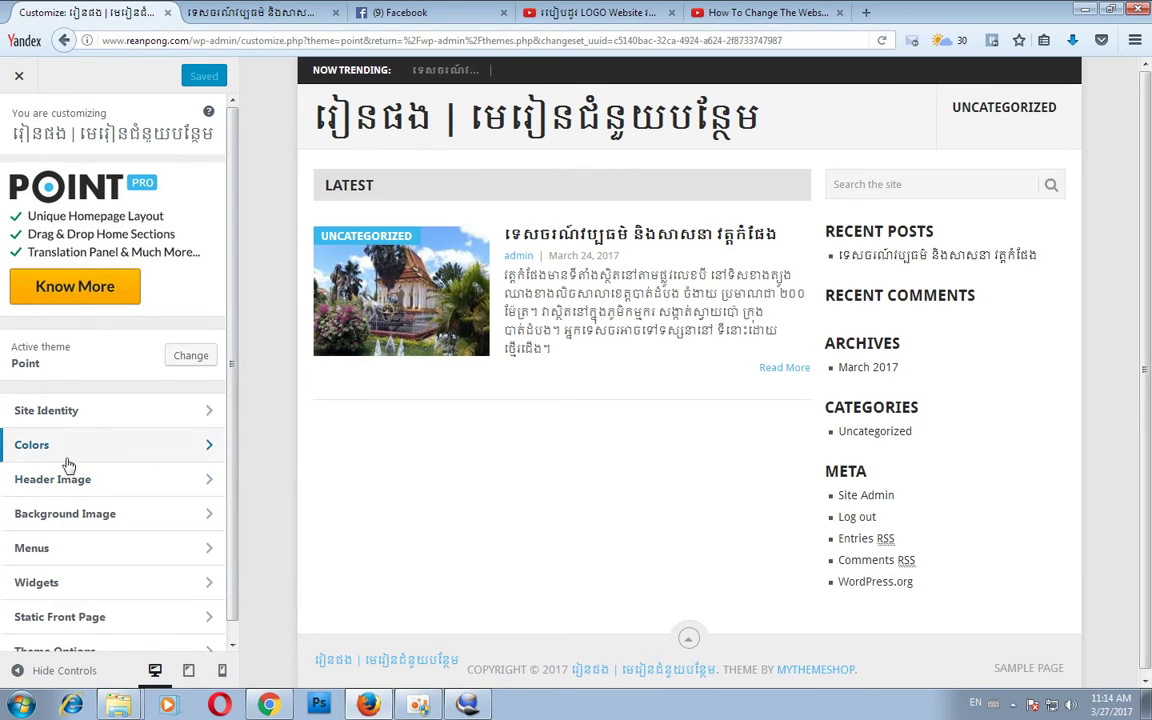
{"action": "left_click", "coordinate": [40, 479]}
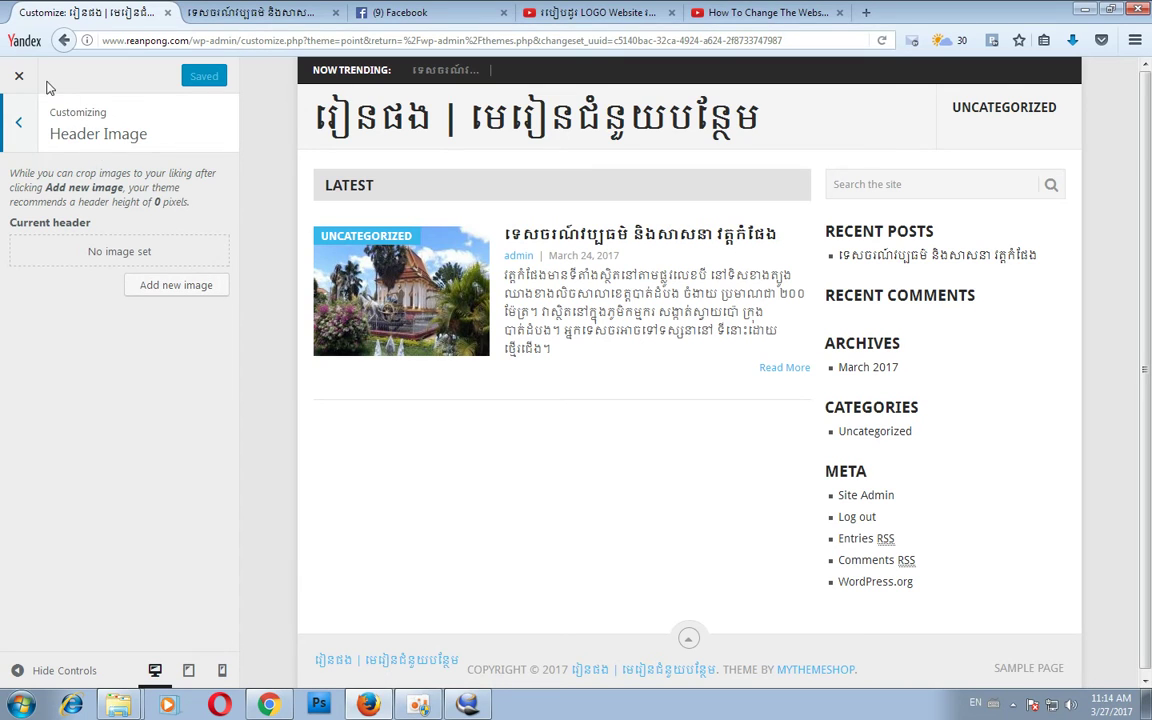
{"action": "left_click", "coordinate": [18, 121]}
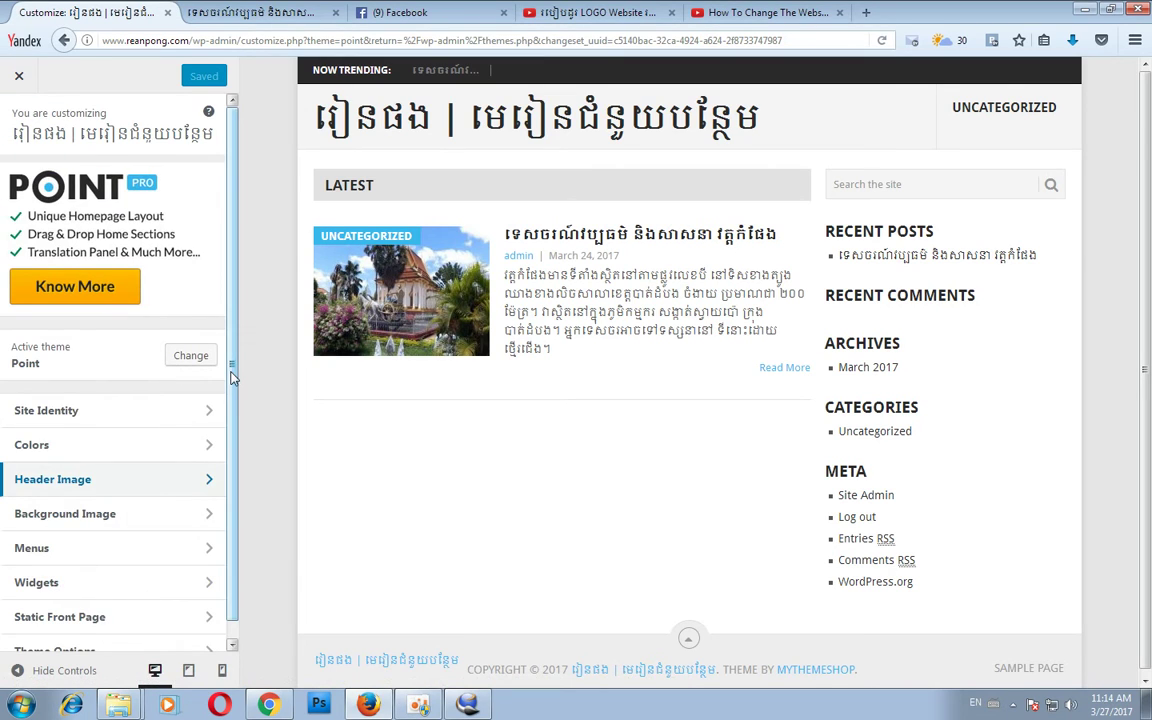
{"action": "left_click_drag", "start_coordinate": [230, 377], "coordinate": [230, 395]}
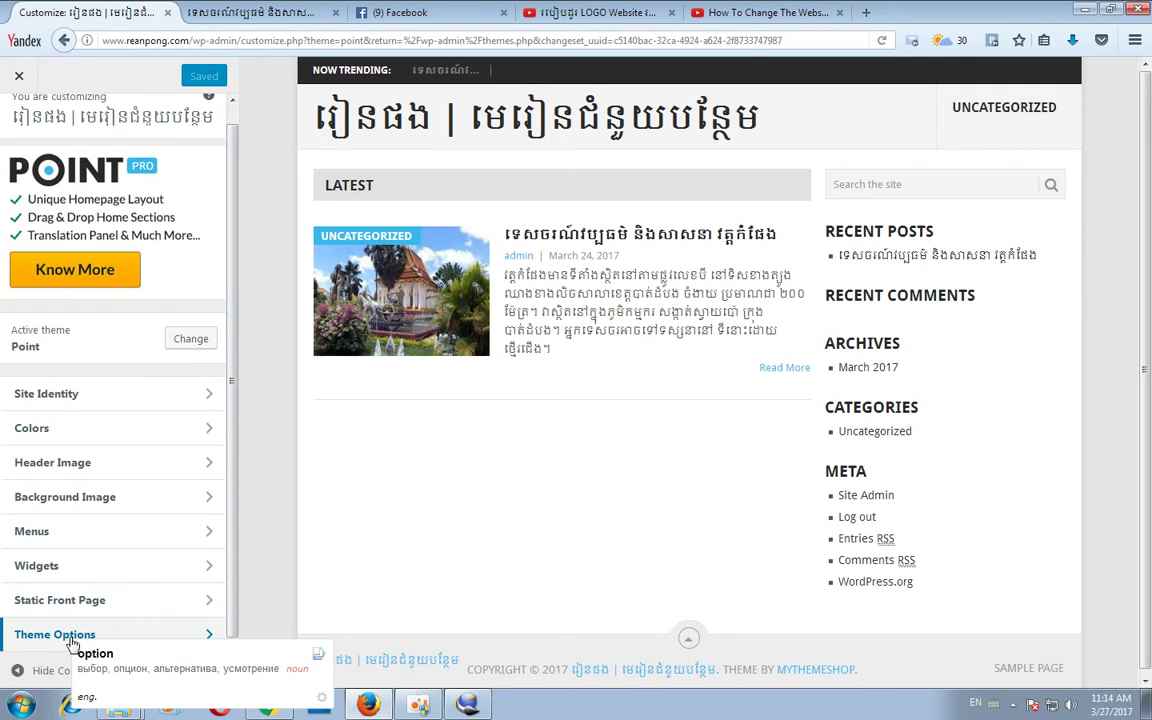
{"action": "left_click", "coordinate": [72, 641]}
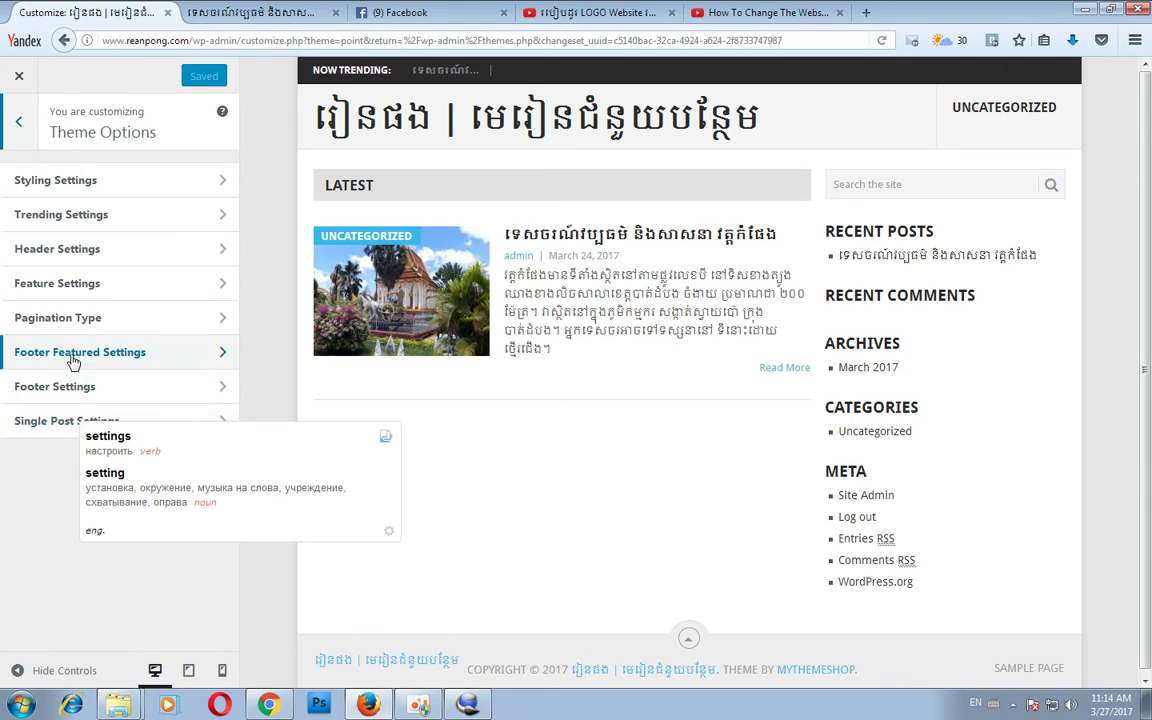
{"action": "left_click", "coordinate": [66, 249]}
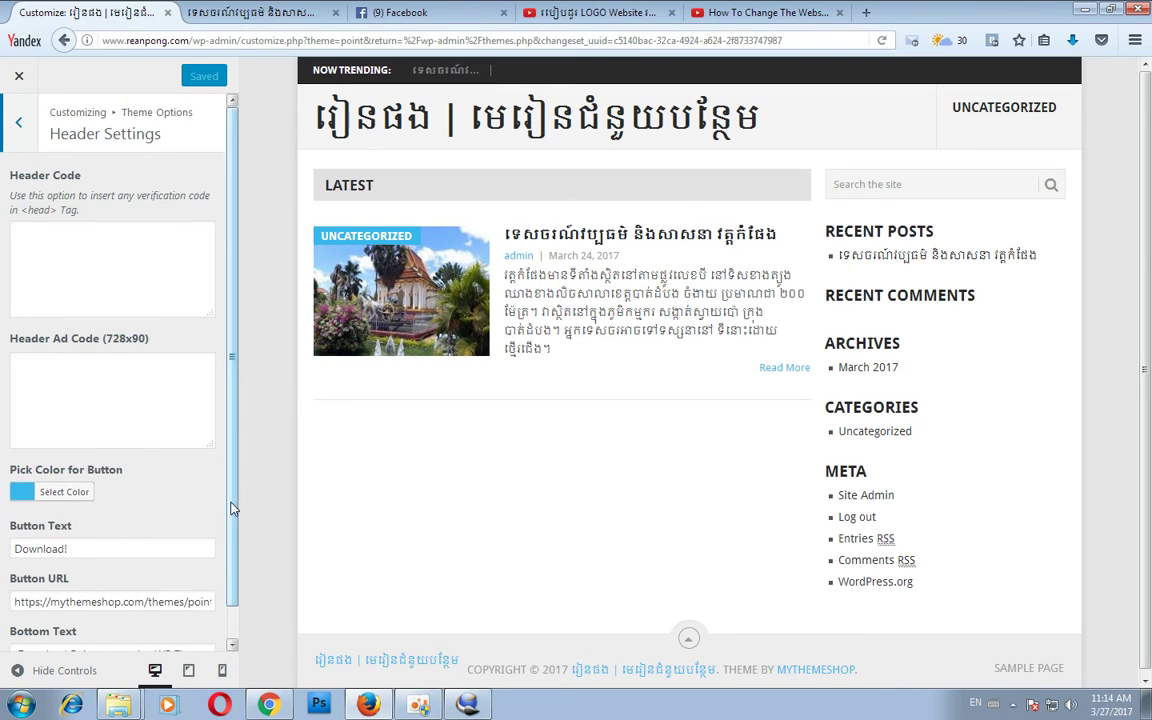
{"action": "left_click_drag", "start_coordinate": [234, 501], "coordinate": [240, 410]}
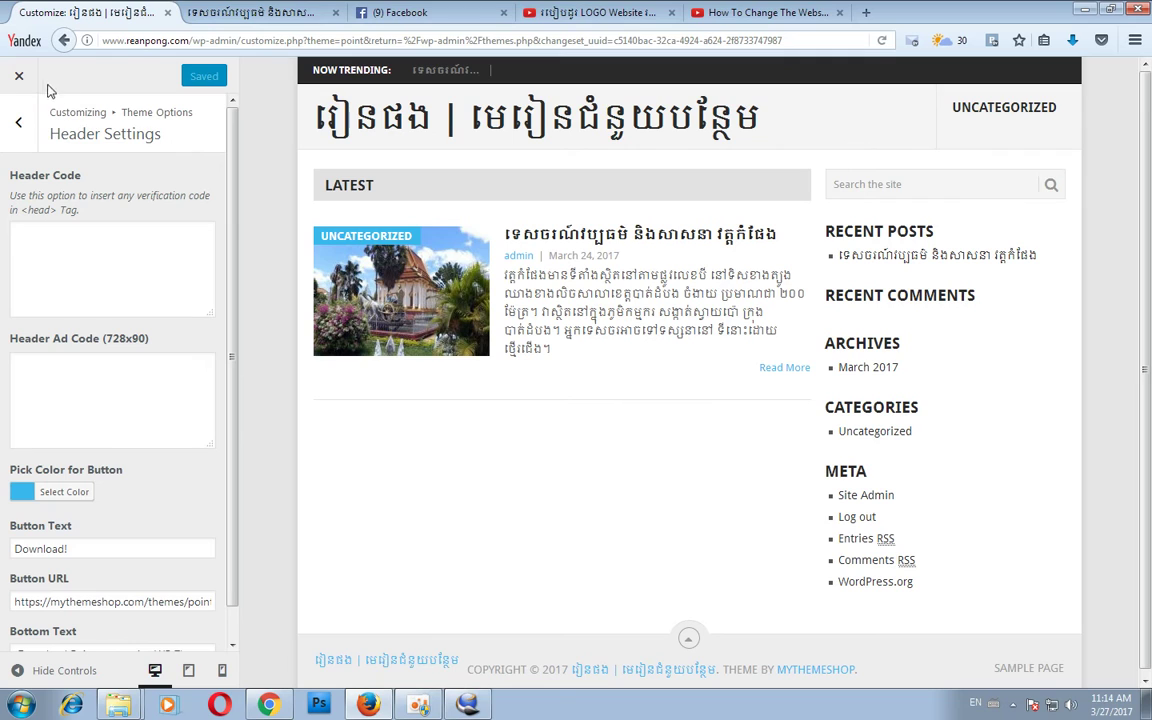
{"action": "left_click", "coordinate": [19, 120]}
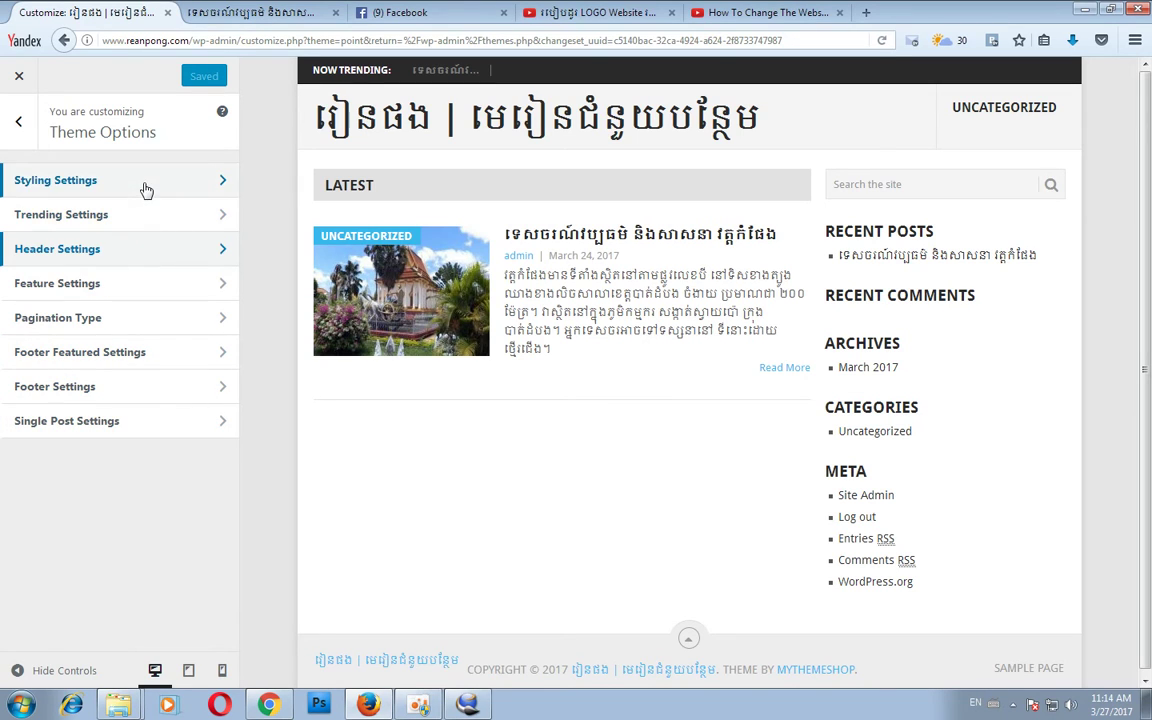
Step: Look through the Styling, Feature, Trending and Header Settings of the theme options for a site icon option
{"action": "left_click", "coordinate": [220, 185]}
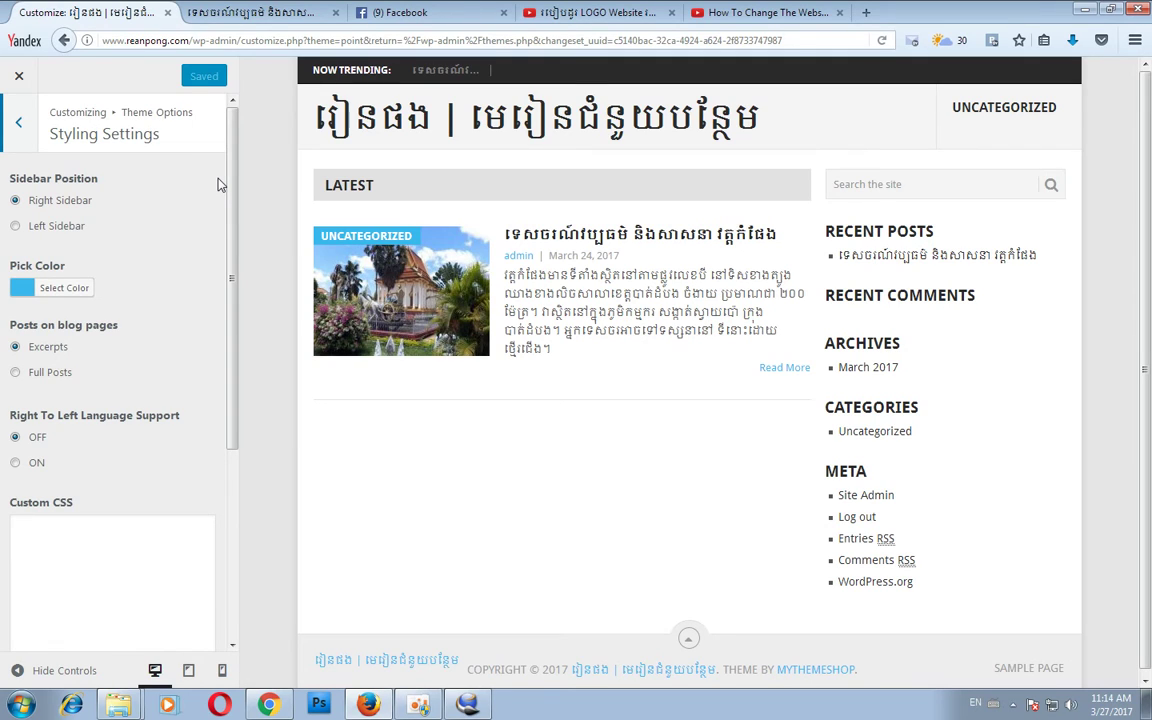
{"action": "left_click", "coordinate": [24, 128]}
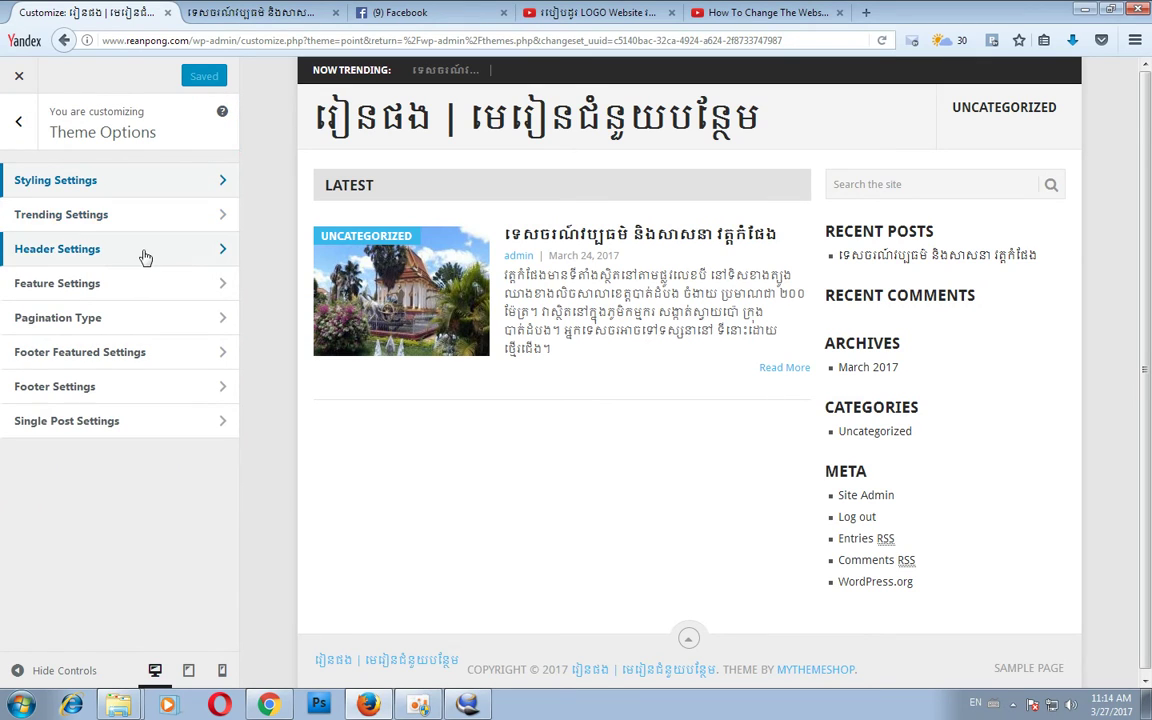
{"action": "left_click", "coordinate": [223, 288]}
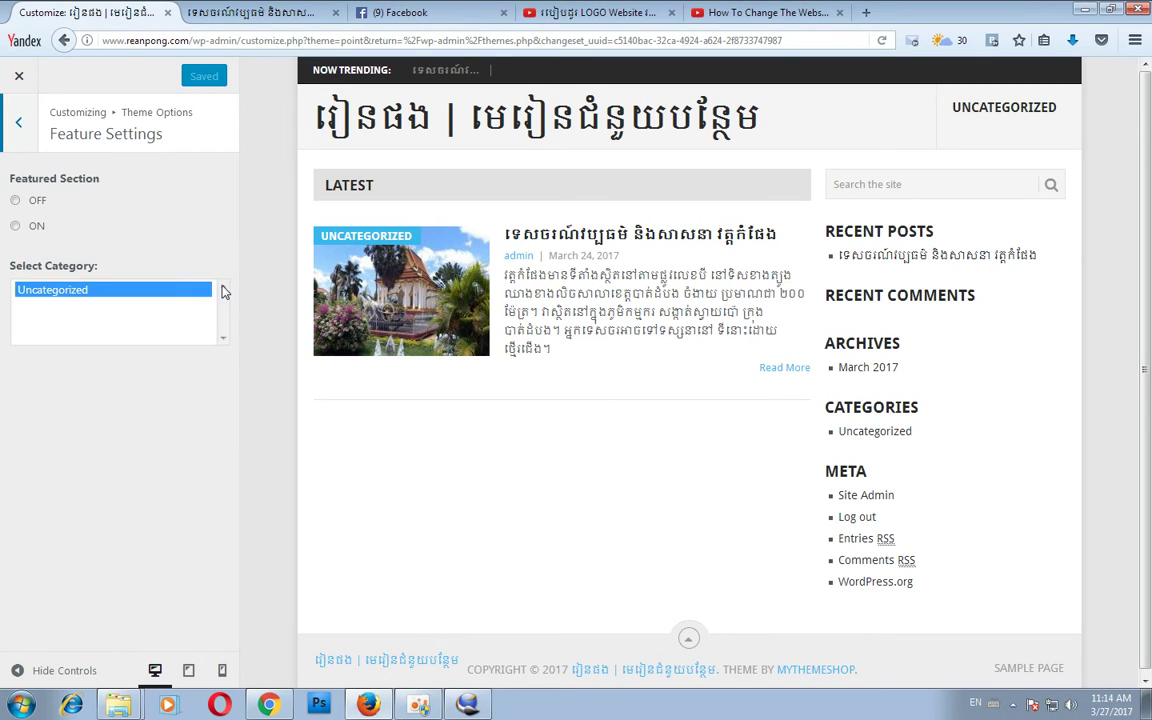
{"action": "left_click", "coordinate": [20, 124]}
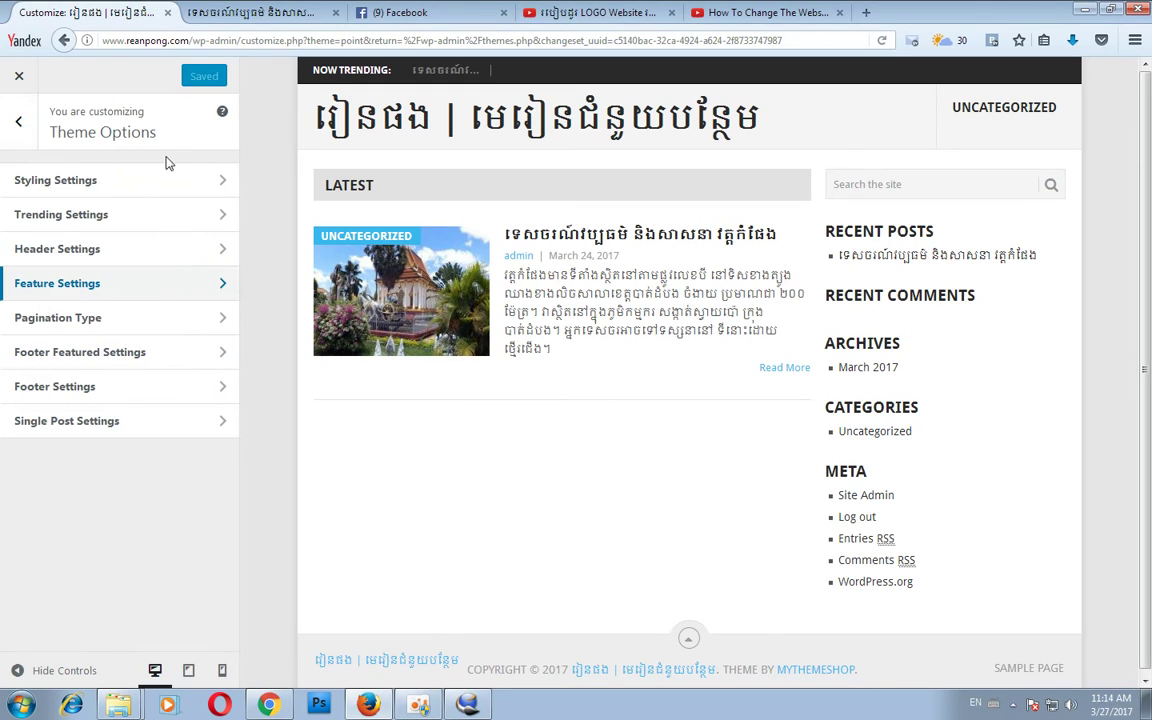
{"action": "left_click", "coordinate": [219, 218]}
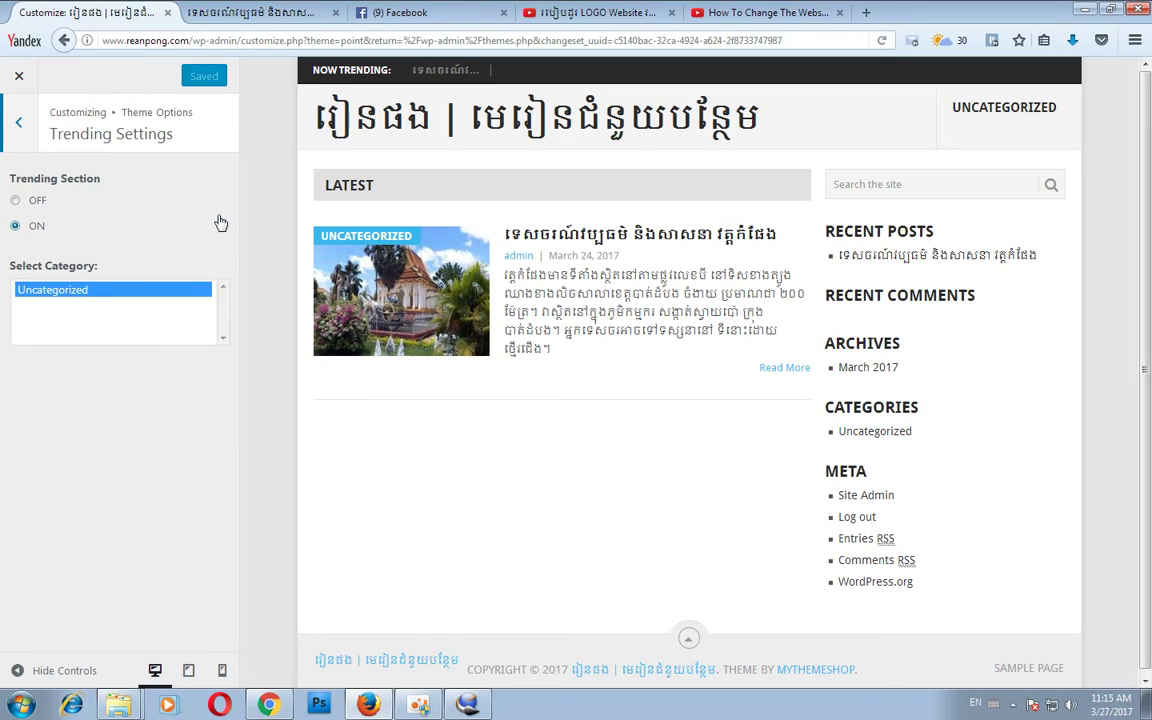
{"action": "left_click", "coordinate": [18, 121]}
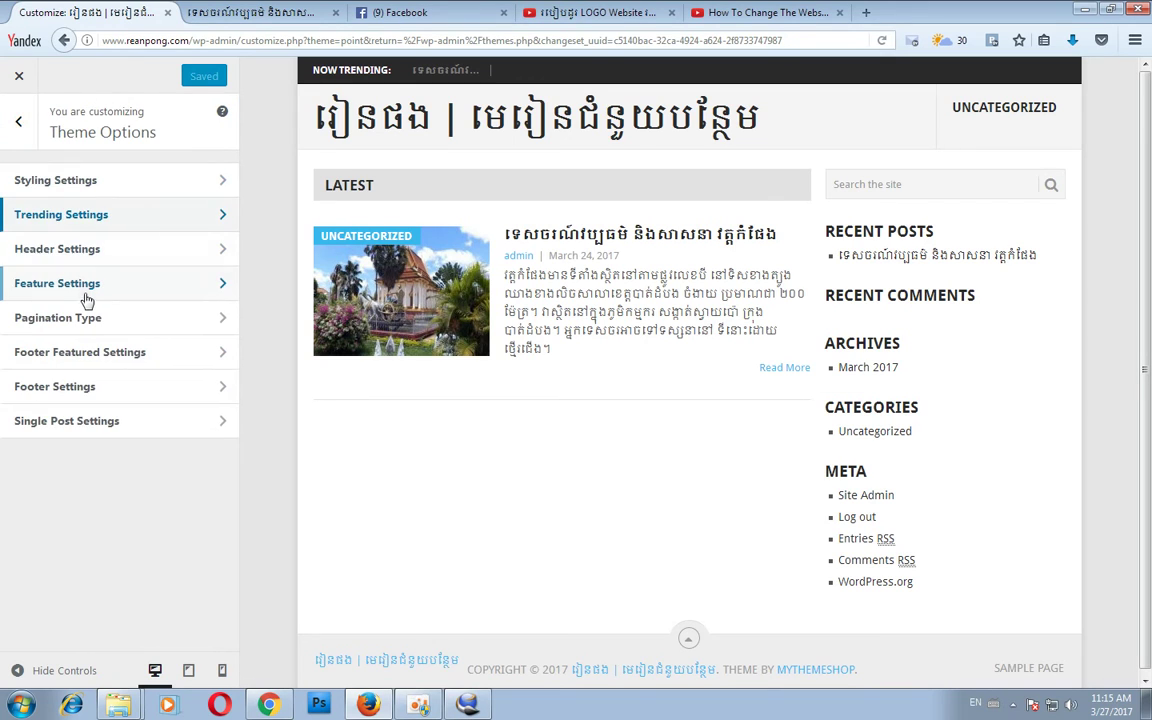
{"action": "left_click", "coordinate": [224, 252]}
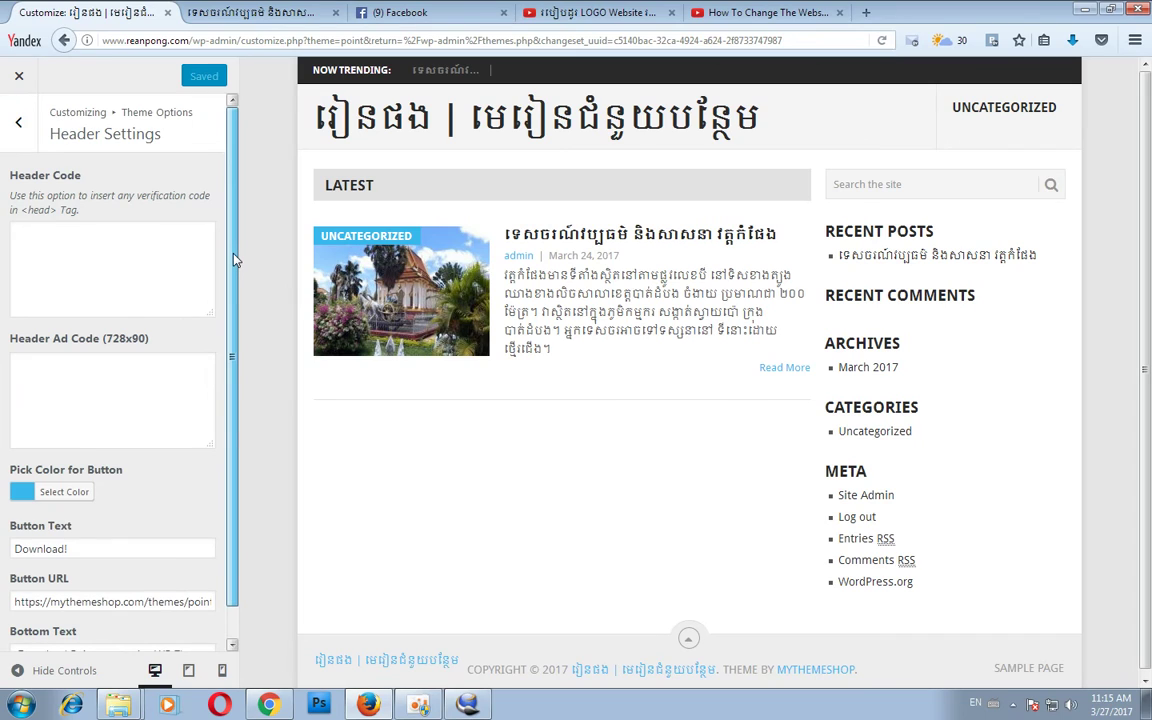
{"action": "mouse_move", "coordinate": [239, 252]}
{"action": "left_mouse_down"}
{"action": "mouse_move", "coordinate": [239, 321]}
{"action": "mouse_move", "coordinate": [232, 238]}
{"action": "left_mouse_up"}
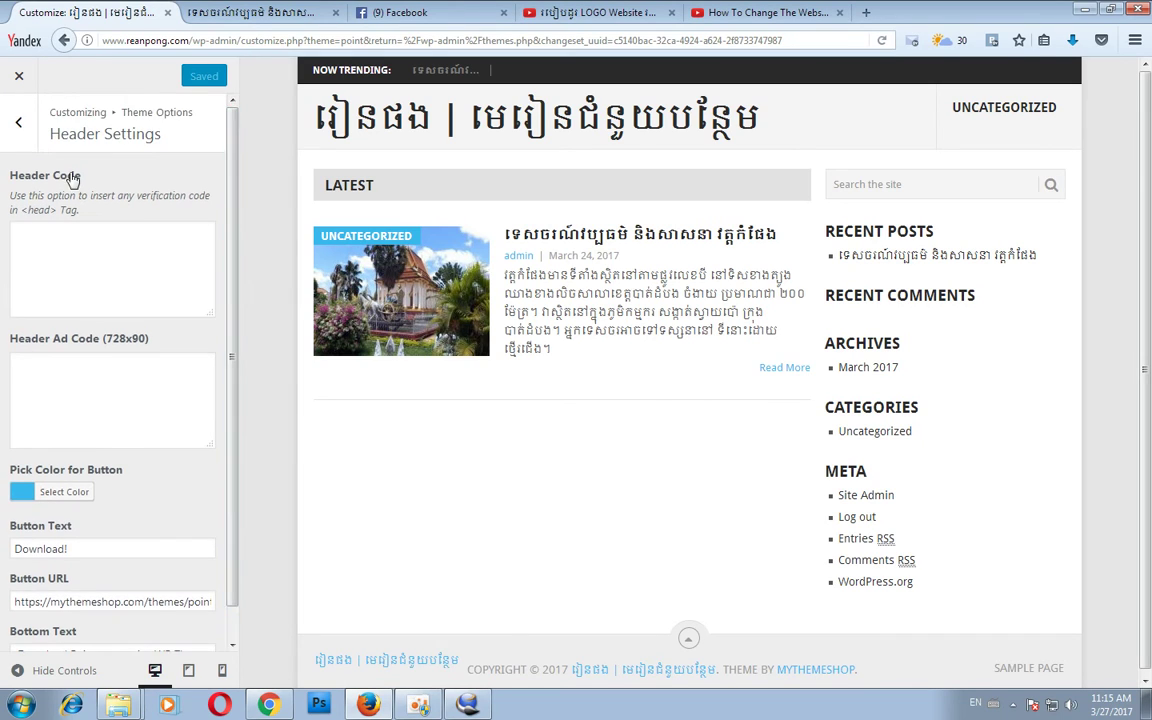
{"action": "left_click", "coordinate": [19, 124]}
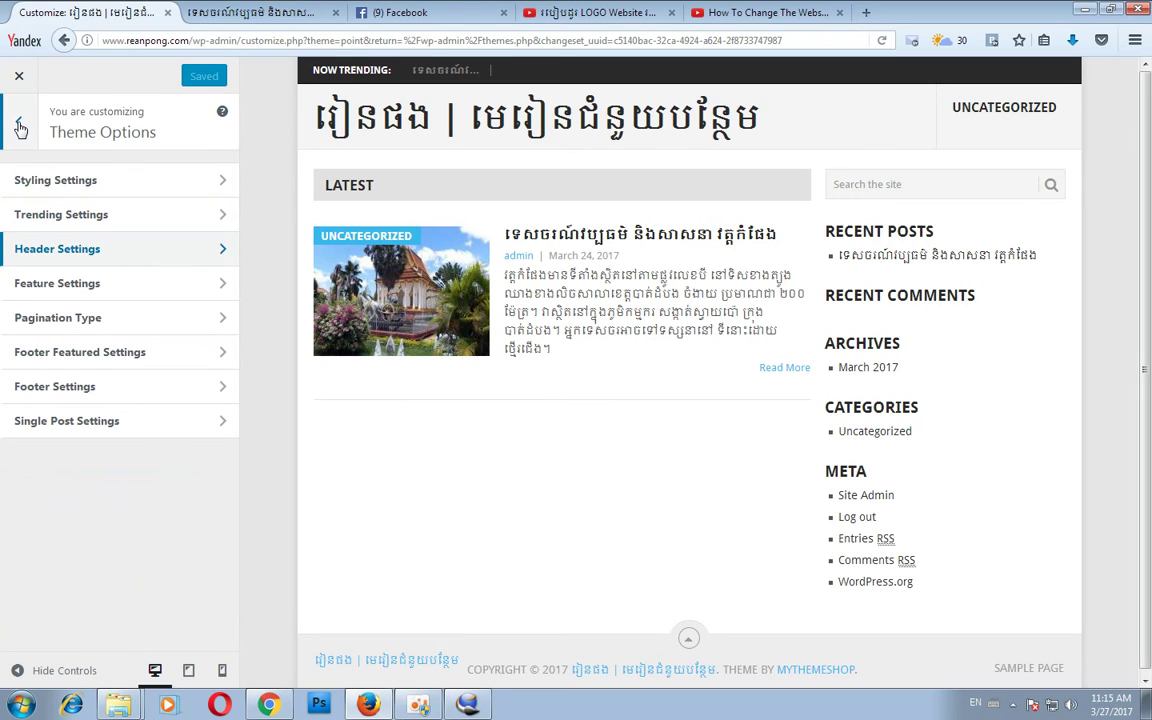
{"action": "left_click", "coordinate": [467, 705]}
{"action": "left_click", "coordinate": [479, 262]}
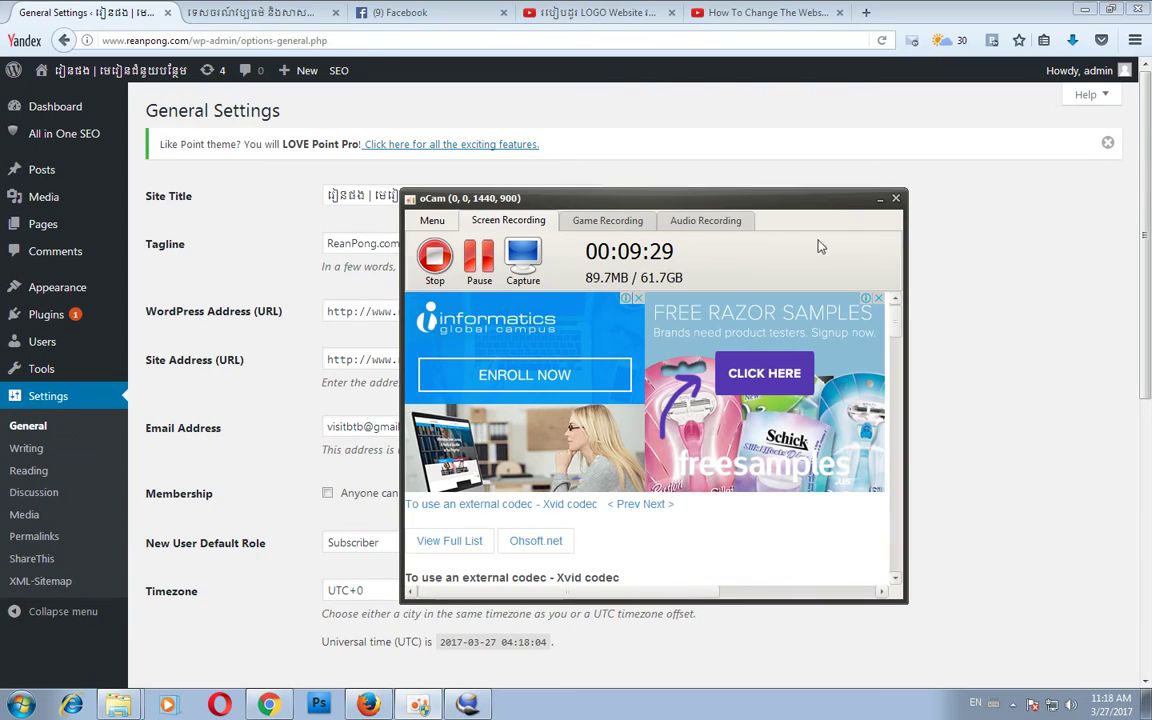
{"action": "left_click", "coordinate": [155, 350]}
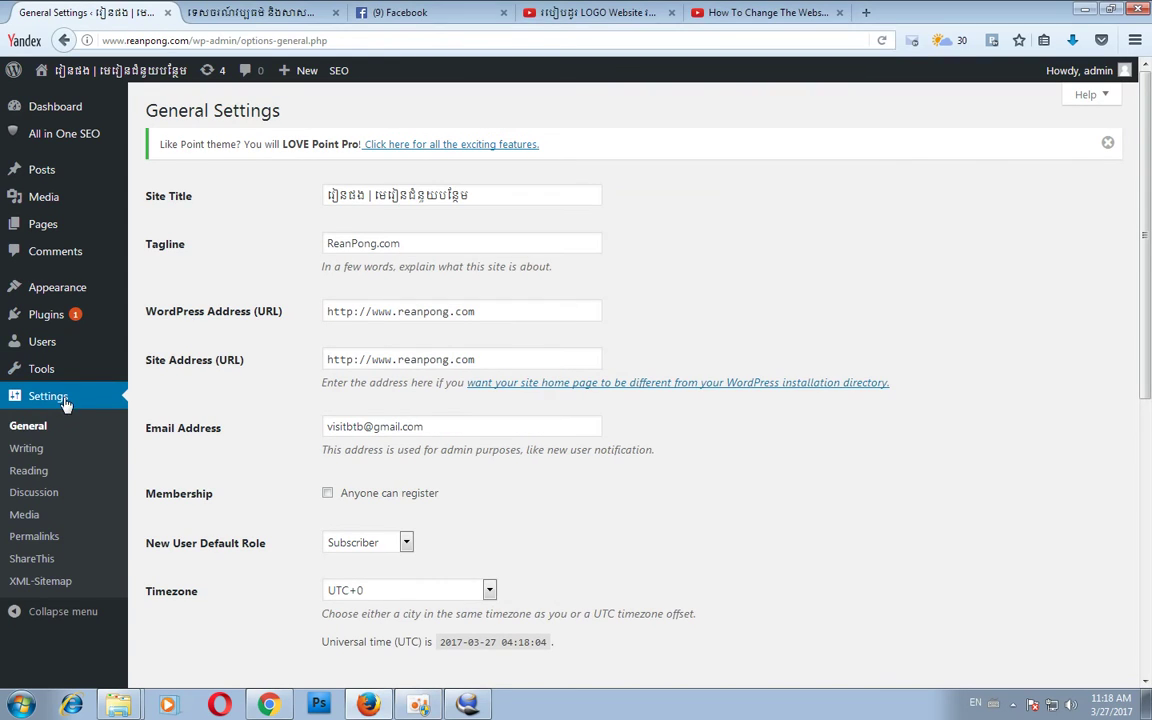
Step: Open the customizer through the WordPress header option and go to the Site Identity section
{"action": "mouse_move", "coordinate": [64, 289]}
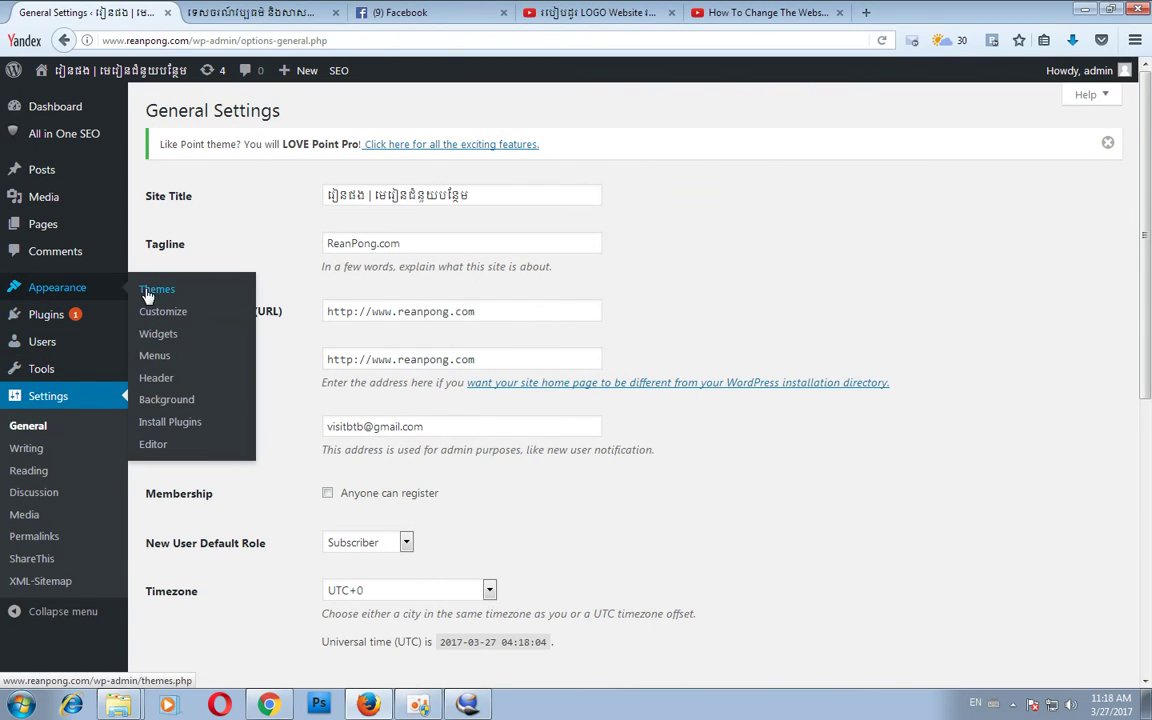
{"action": "left_click", "coordinate": [157, 378]}
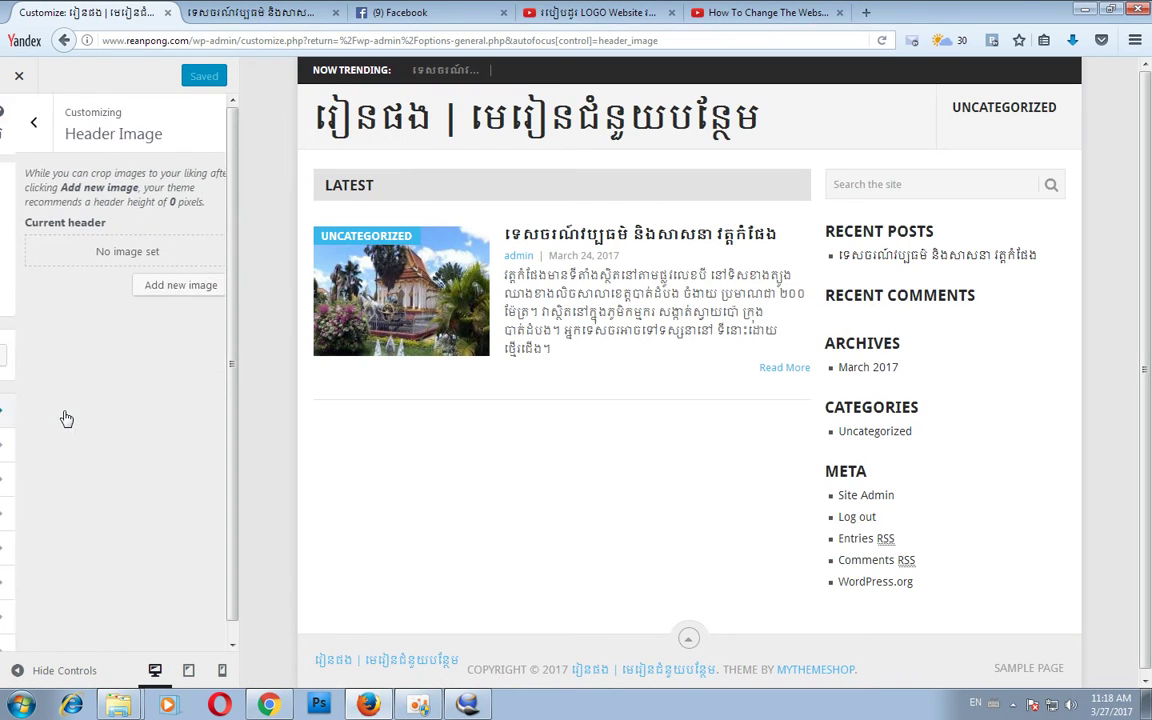
{"action": "left_click", "coordinate": [22, 125]}
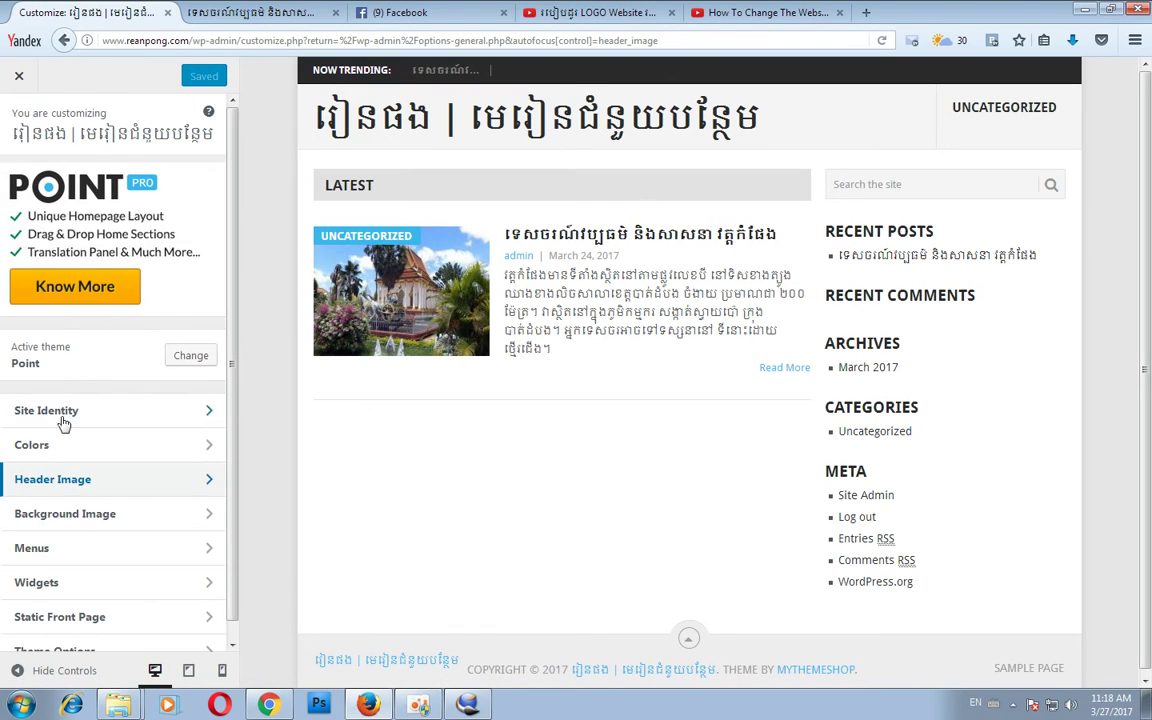
{"action": "left_click", "coordinate": [43, 411]}
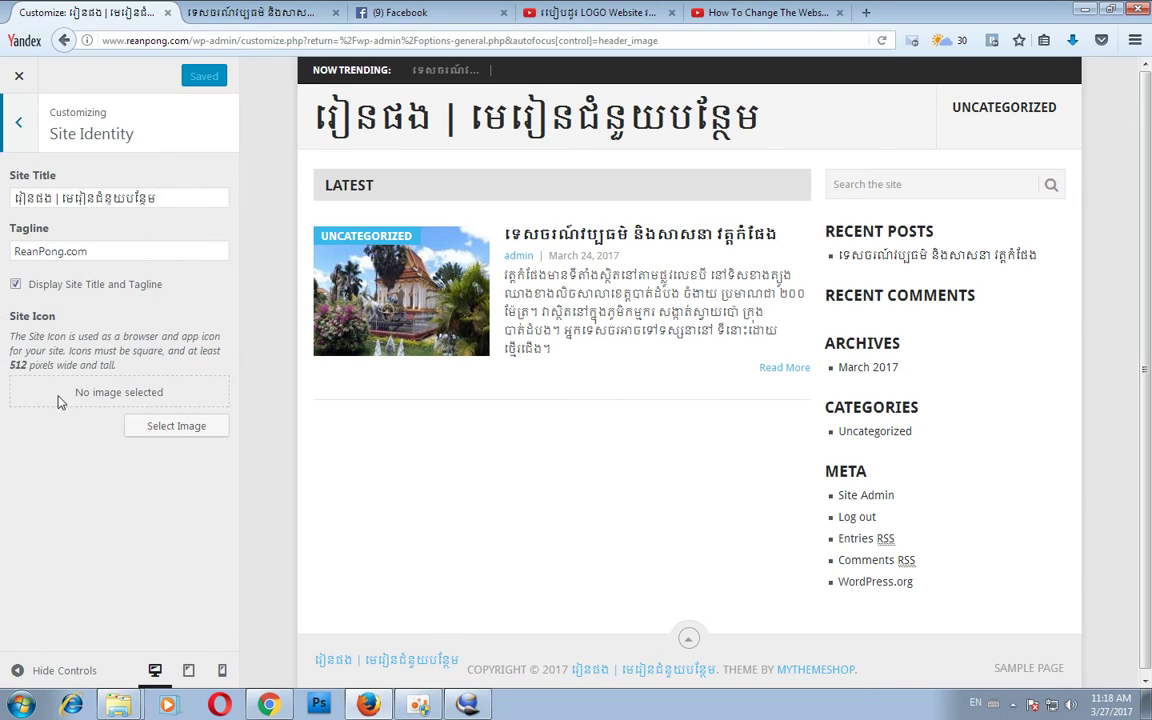
Step: Upload favicon.ico from the Desktop to the media library as the image for the site icon
{"action": "left_click", "coordinate": [166, 428]}
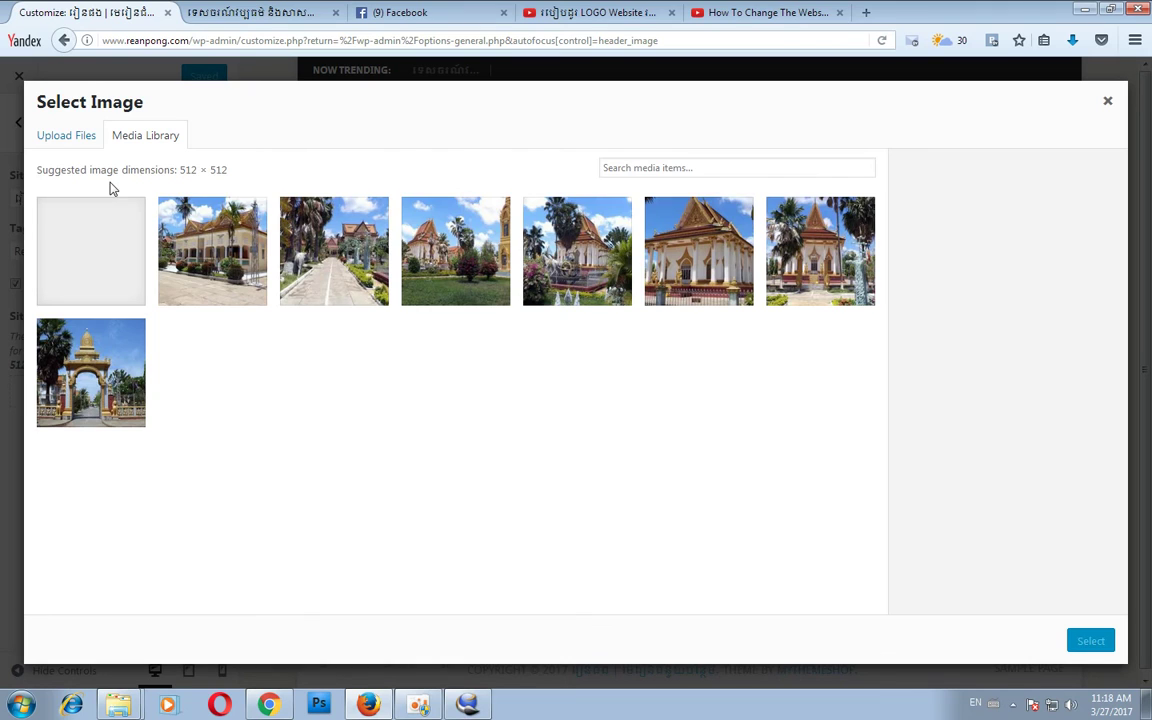
{"action": "left_click", "coordinate": [60, 140]}
{"action": "left_click", "coordinate": [543, 382]}
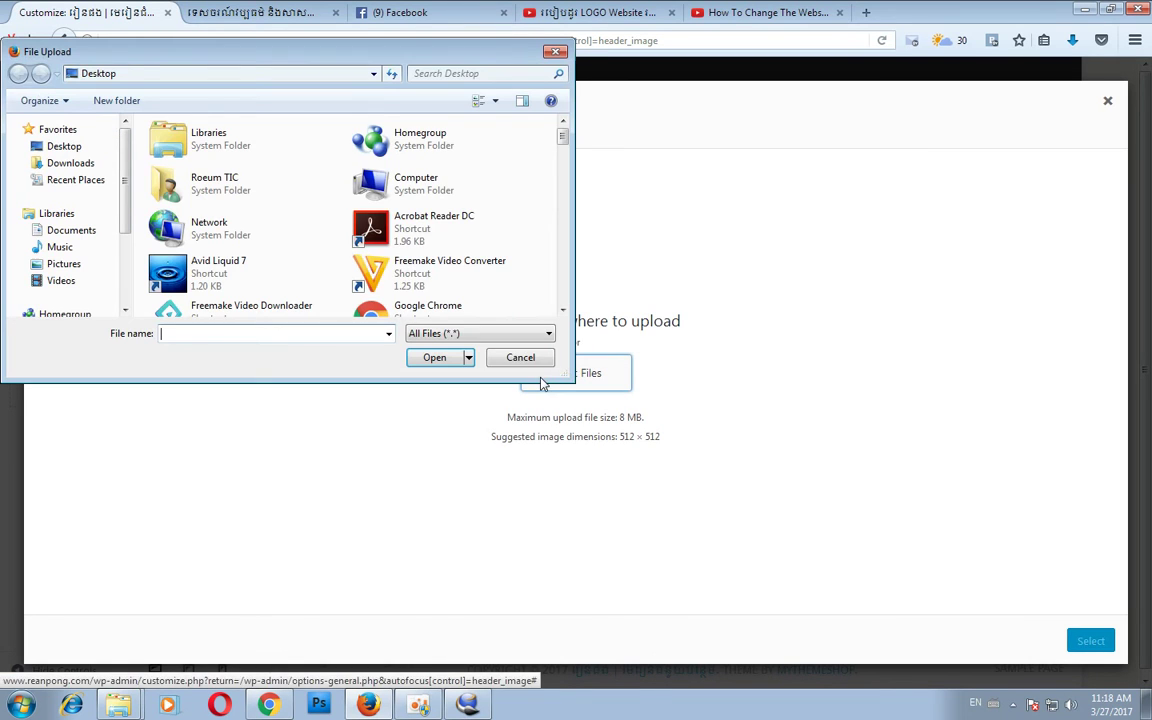
{"action": "left_click_drag", "start_coordinate": [563, 137], "coordinate": [563, 236]}
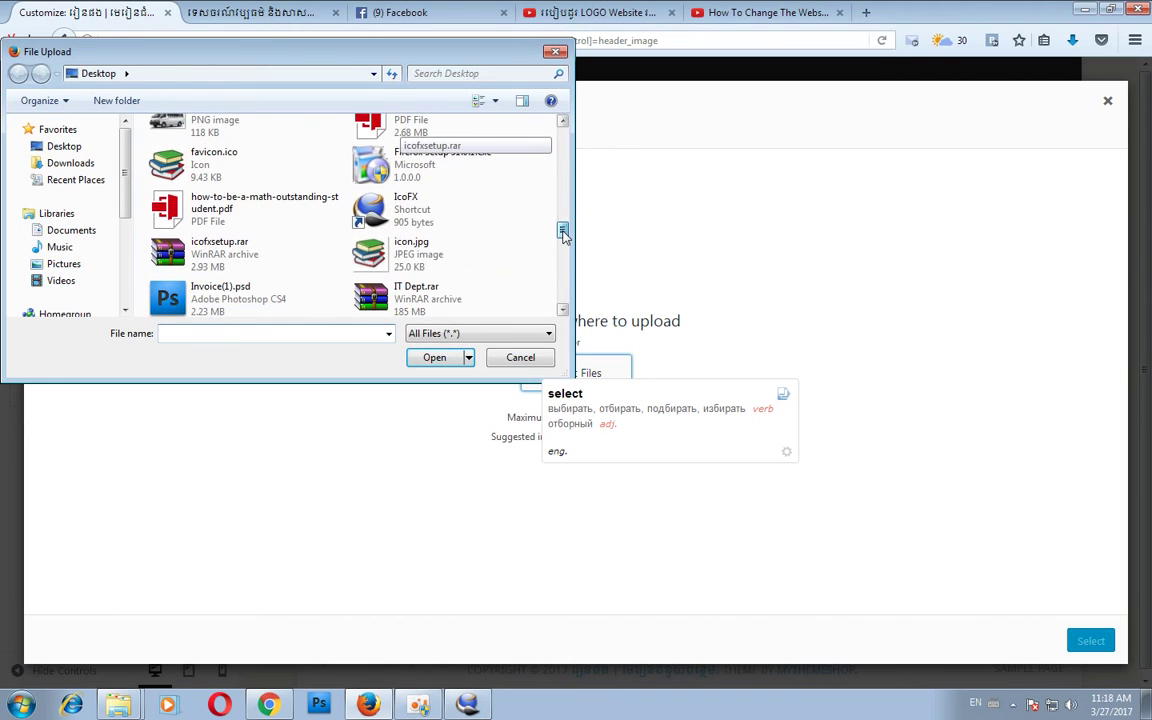
{"action": "left_click", "coordinate": [200, 173]}
{"action": "left_click", "coordinate": [441, 357]}
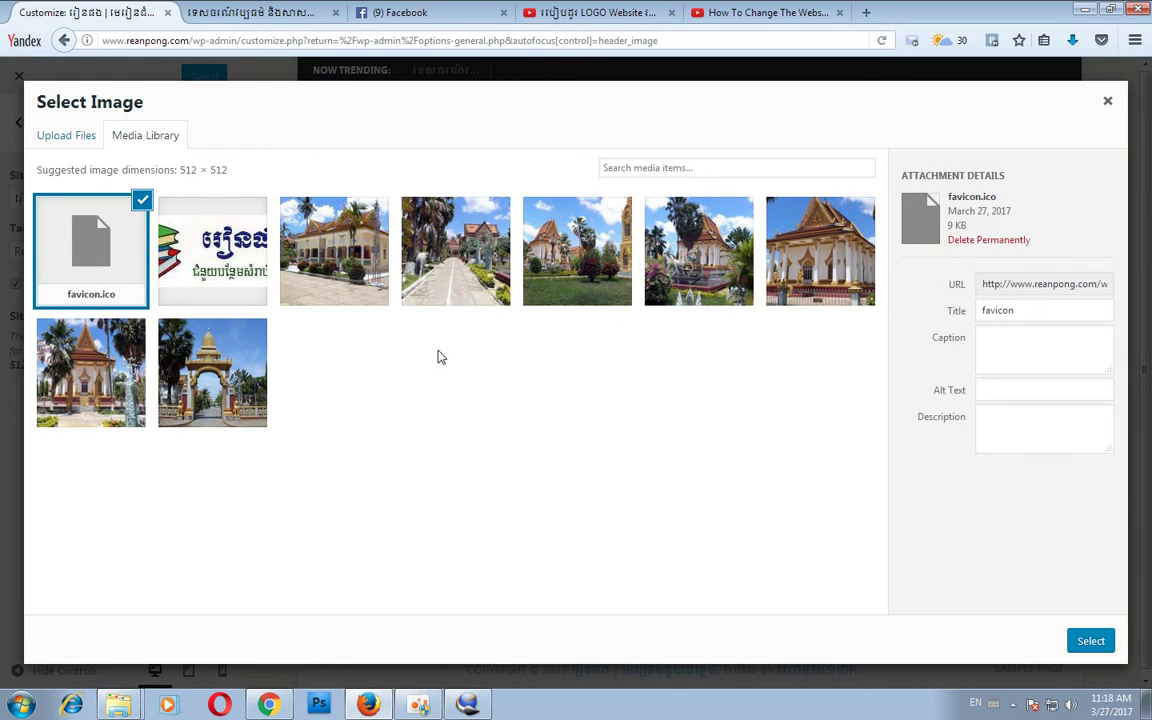
Step: Try to crop the uploaded favicon.ico for use as the site icon, and close the image dialog
{"action": "left_click", "coordinate": [1096, 643]}
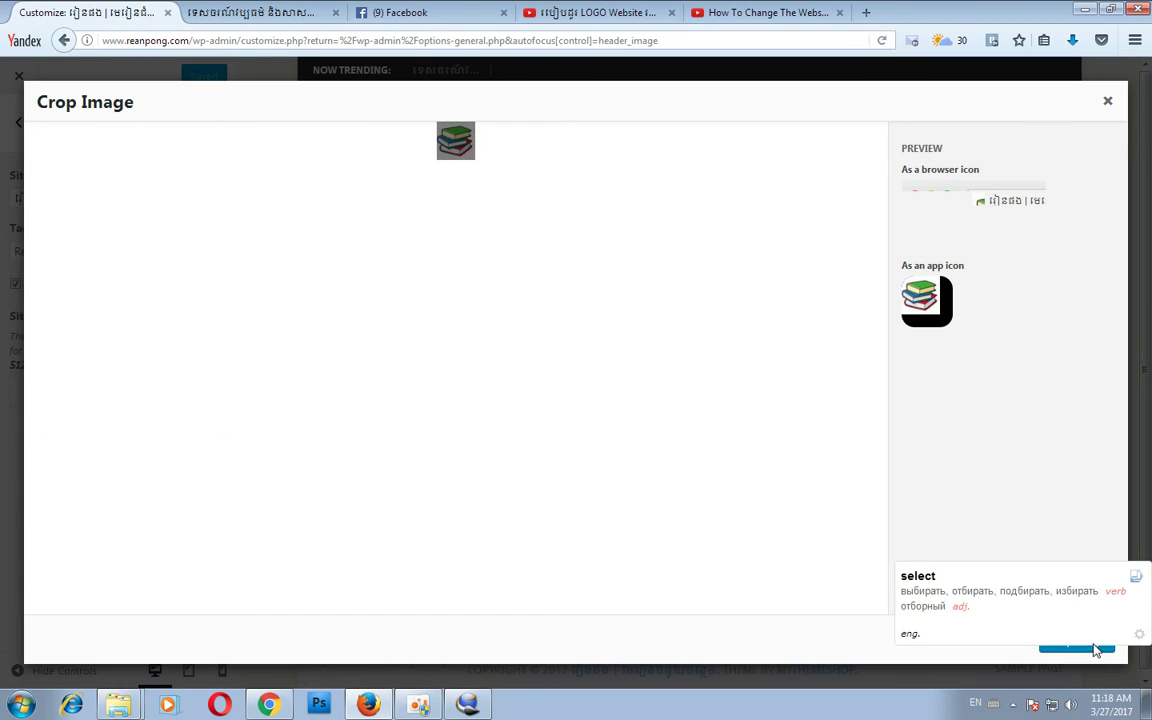
{"action": "left_click", "coordinate": [1088, 648]}
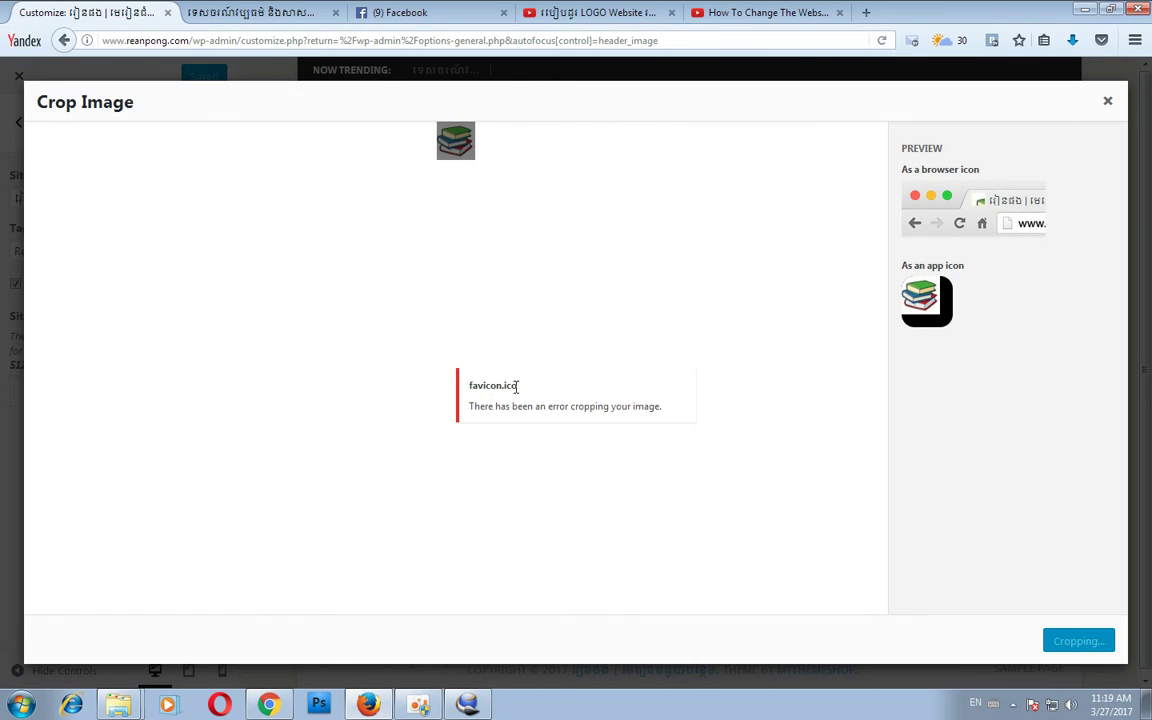
{"action": "mouse_move", "coordinate": [491, 405]}
{"action": "left_click", "coordinate": [1106, 104]}
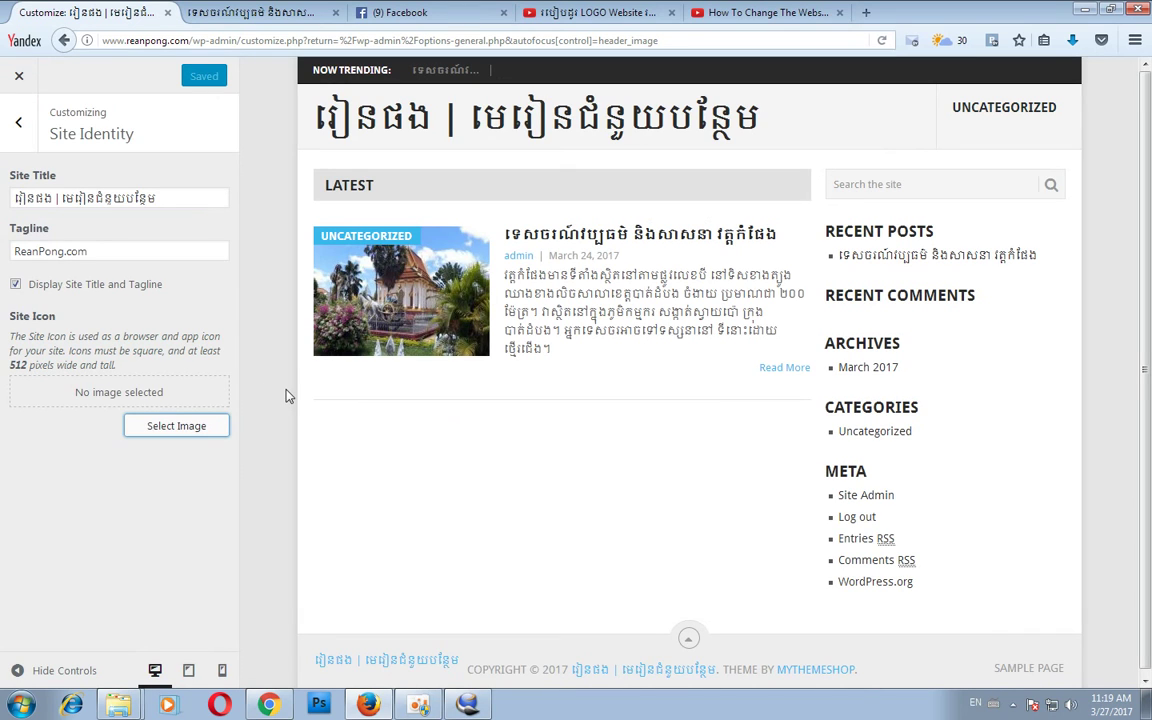
Step: Switch to Adobe Photoshop CS4 and accept its license agreement
{"action": "mouse_move", "coordinate": [18, 384]}
{"action": "left_click", "coordinate": [268, 706]}
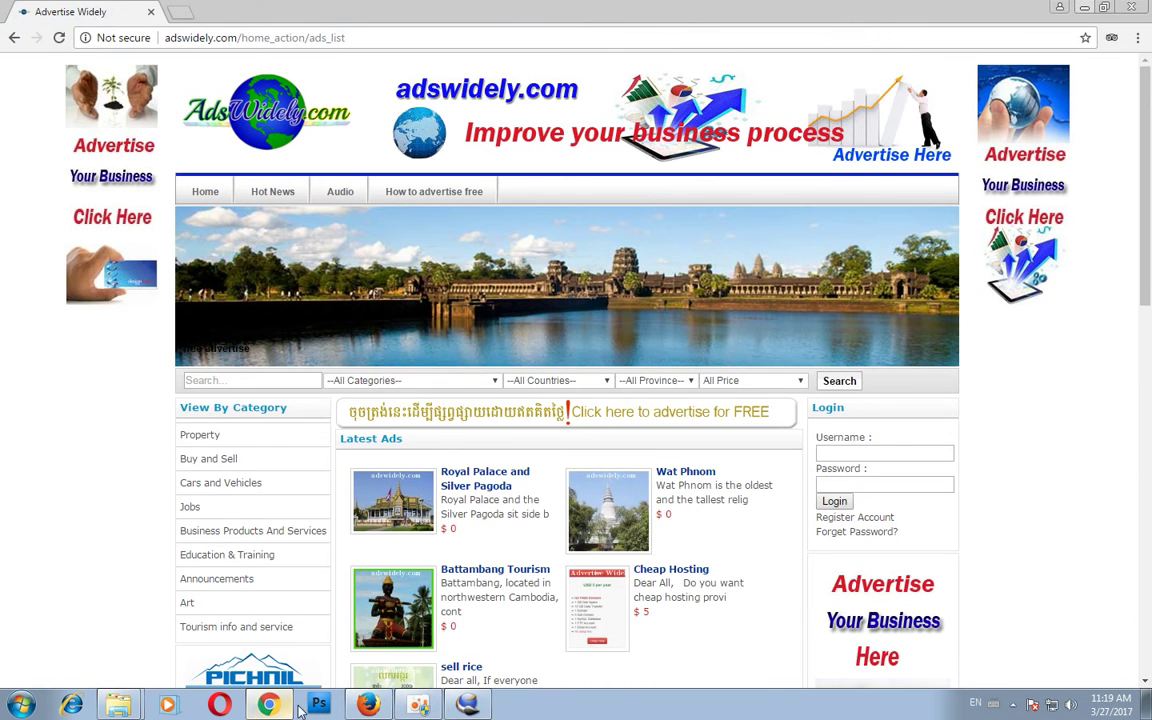
{"action": "left_click", "coordinate": [320, 706]}
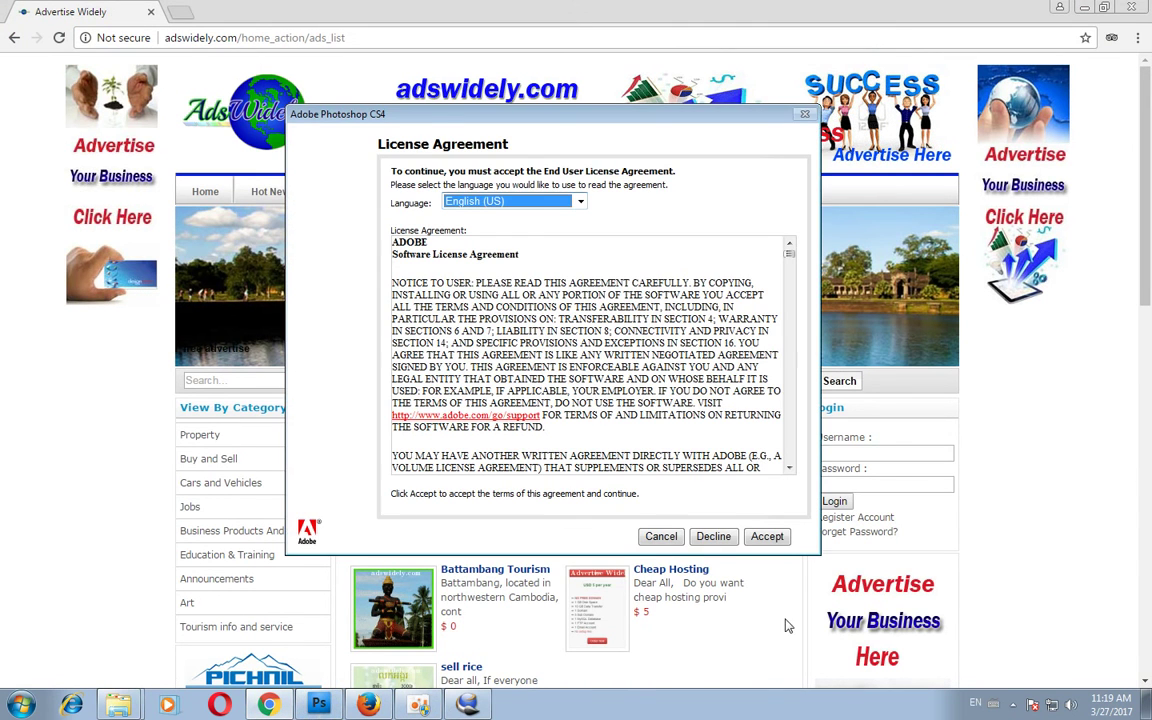
{"action": "left_click", "coordinate": [767, 537]}
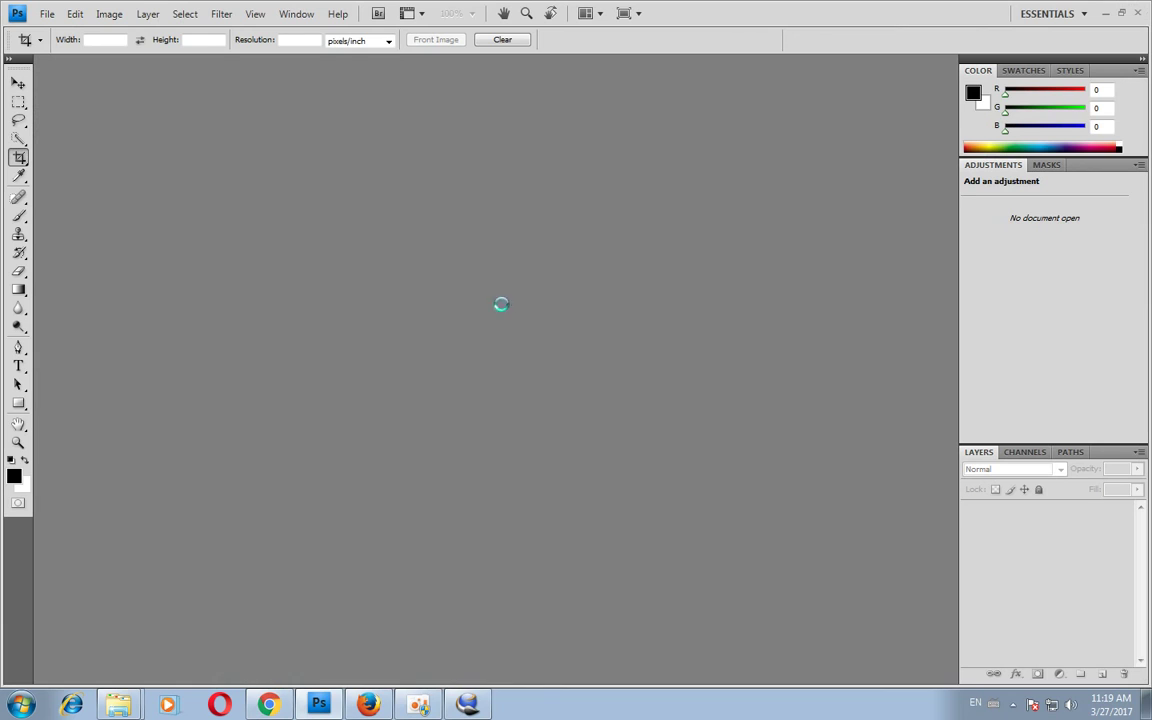
{"action": "left_click", "coordinate": [598, 280]}
Step: Open the book image icon.jpg from the Desktop
{"action": "left_click", "coordinate": [47, 14]}
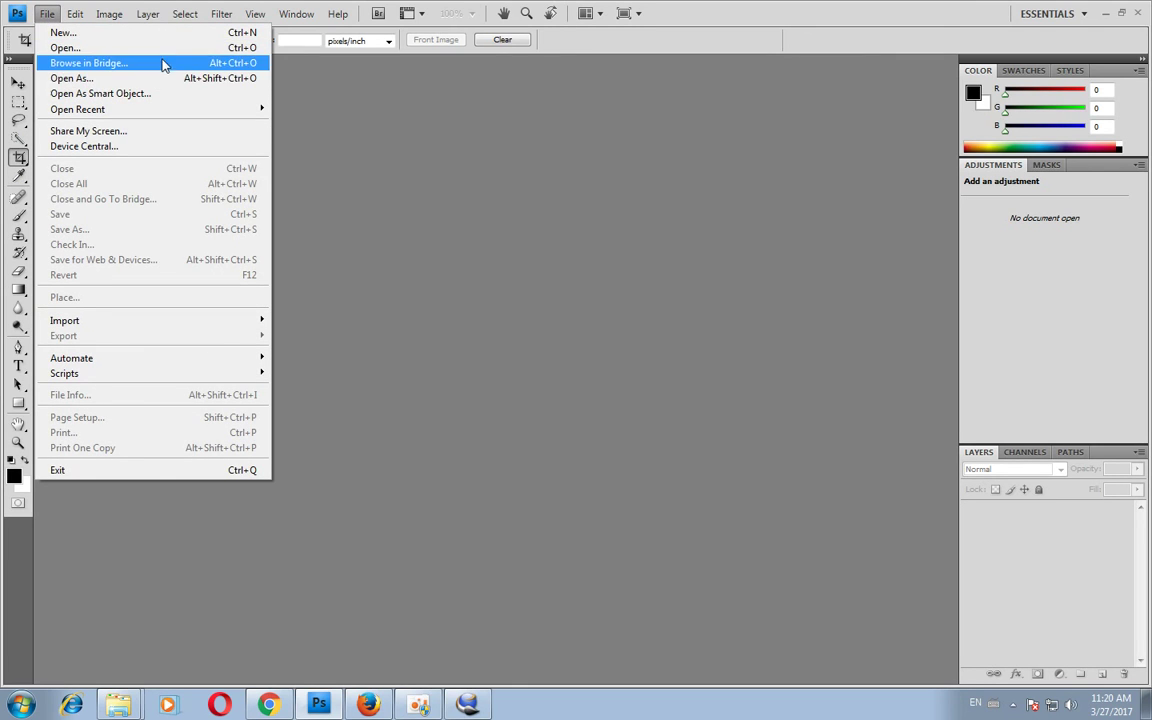
{"action": "left_click", "coordinate": [148, 47]}
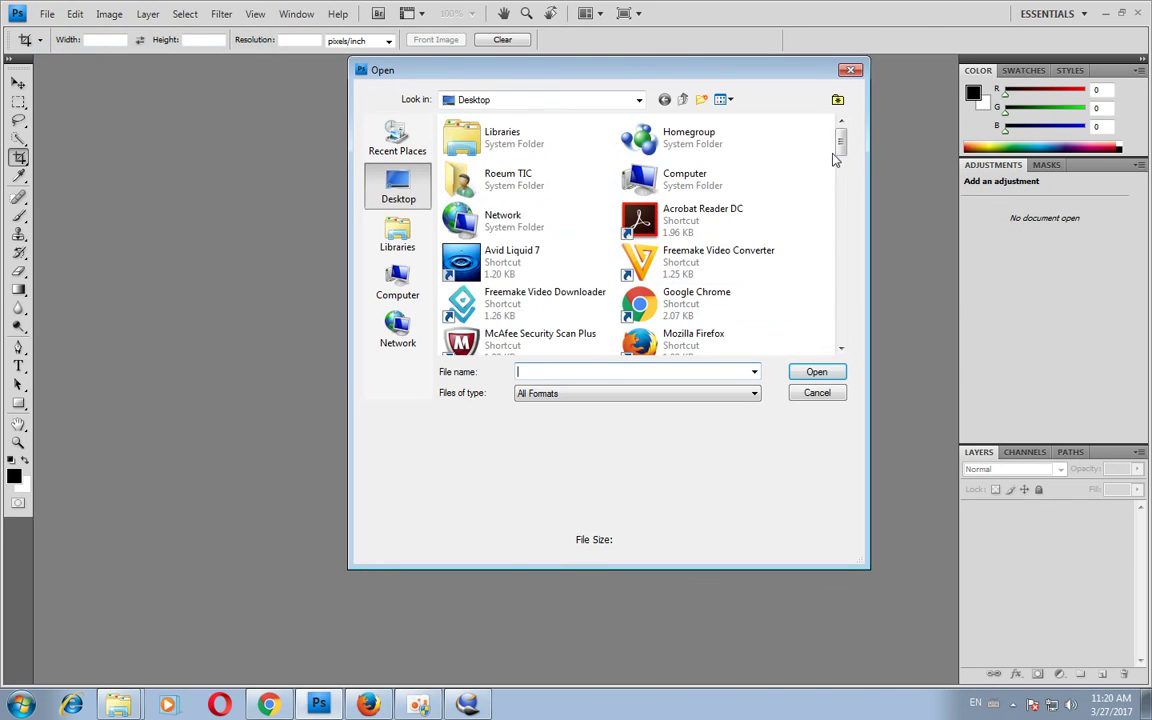
{"action": "left_click_drag", "start_coordinate": [841, 143], "coordinate": [843, 260]}
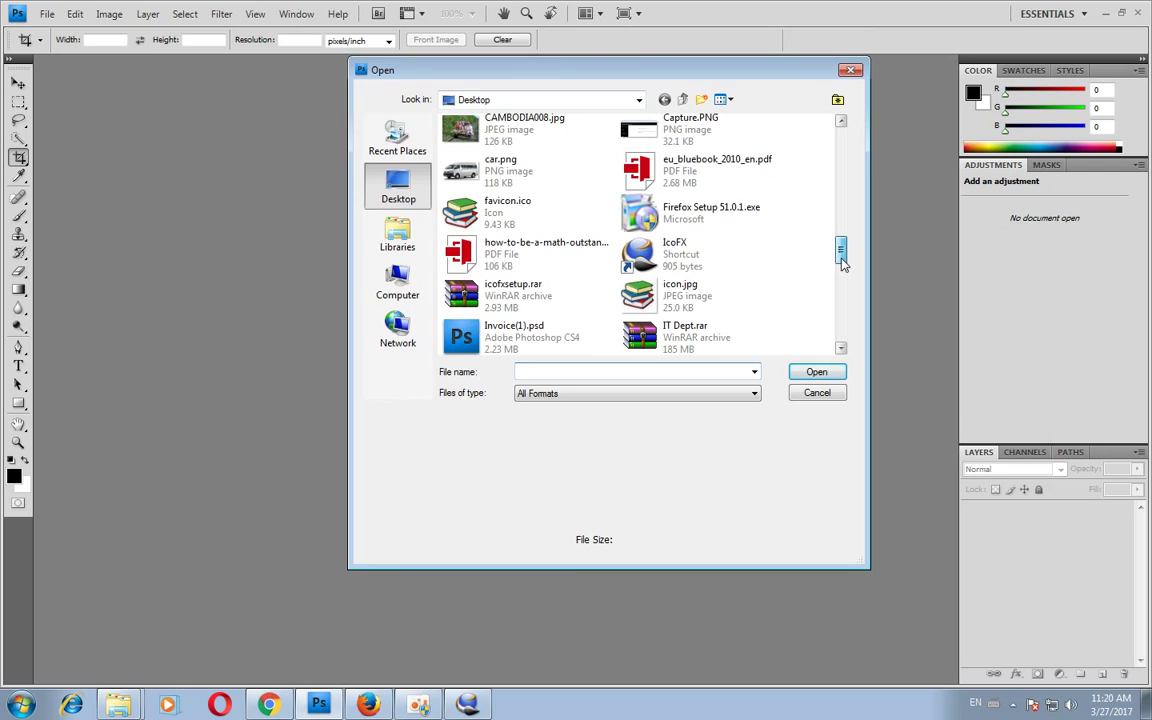
{"action": "left_click", "coordinate": [720, 300]}
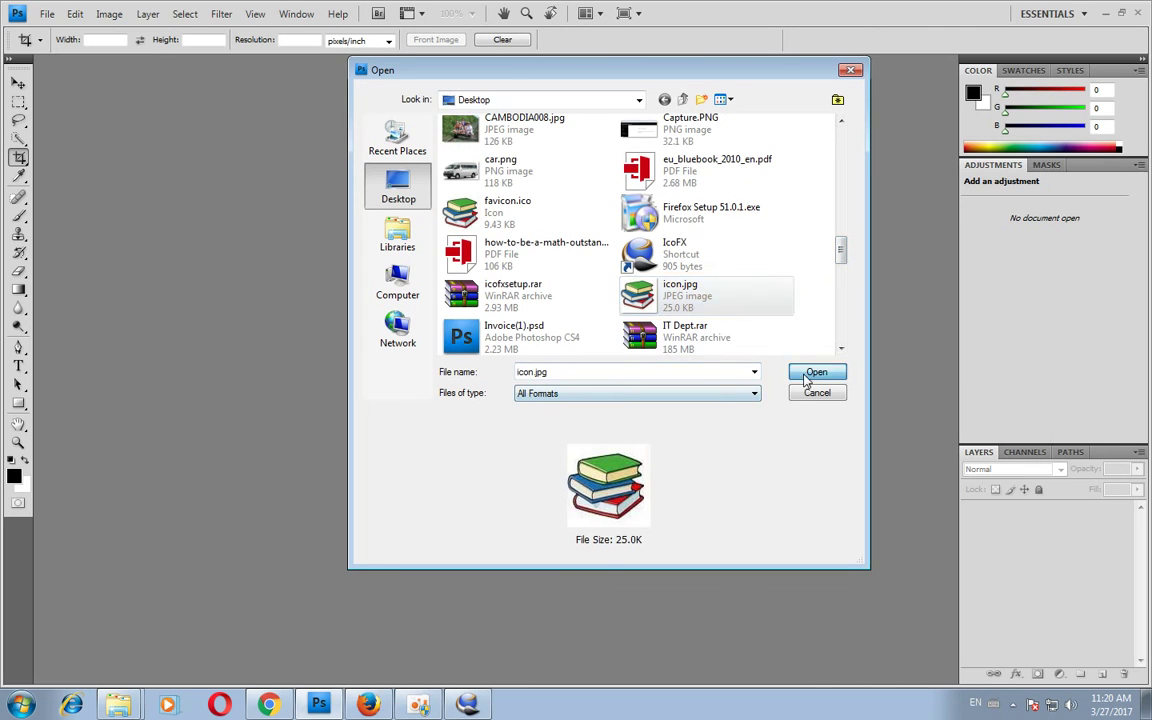
{"action": "left_click", "coordinate": [815, 373]}
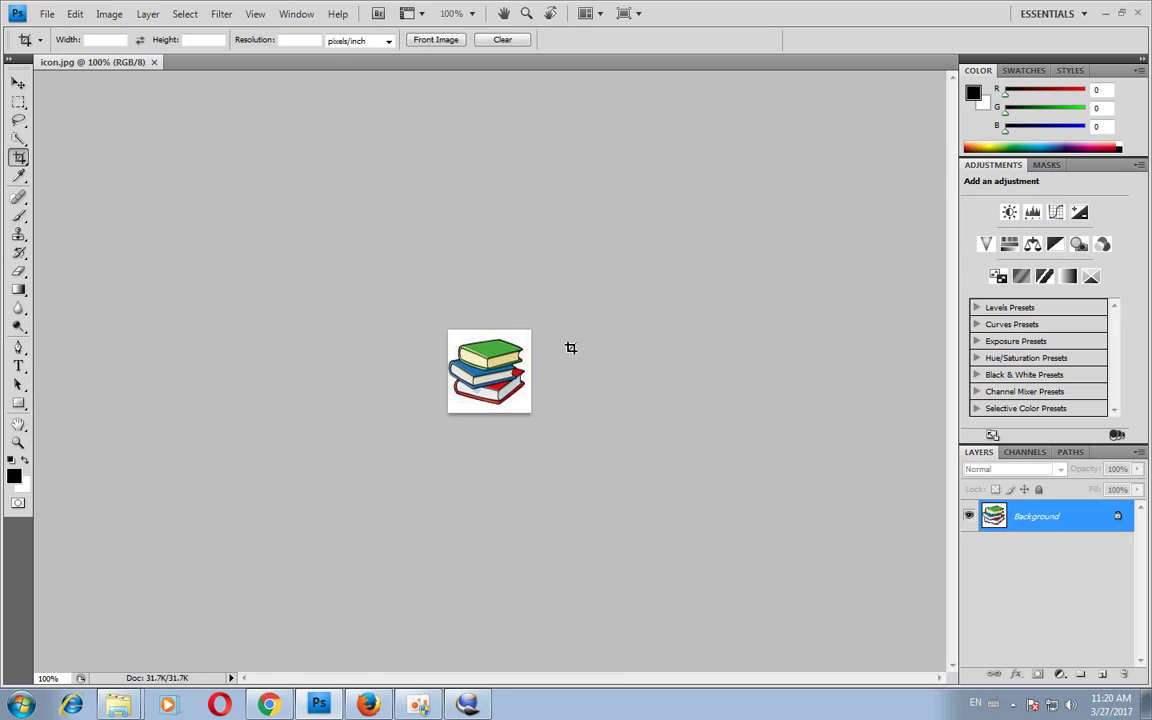
{"action": "left_click", "coordinate": [428, 706]}
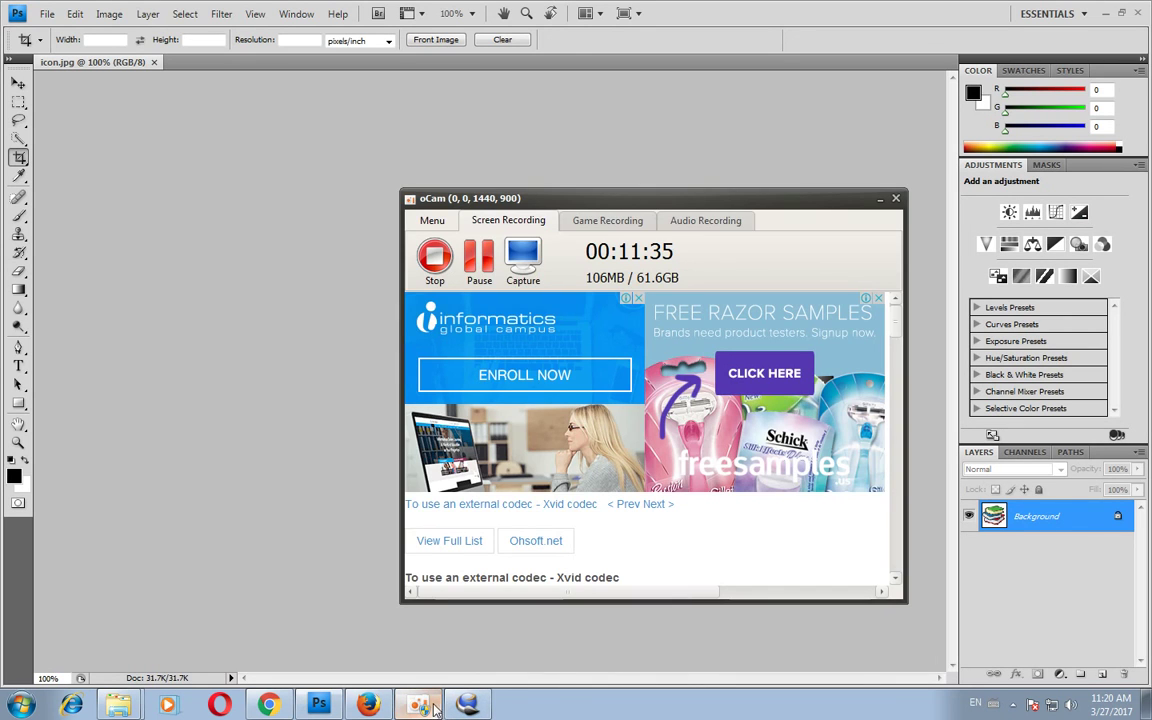